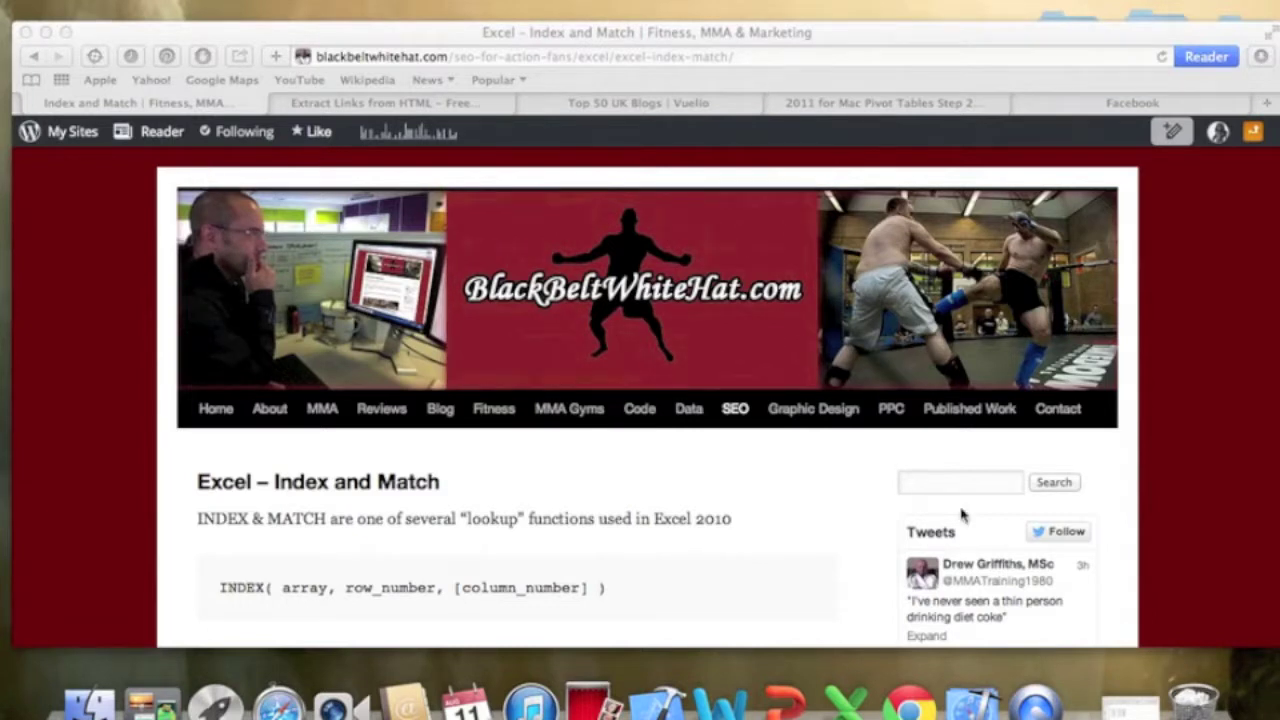
- Switch to the Excel workbook and select the page URLs in A8:A17 of the analytics sheet
click(1130, 702)
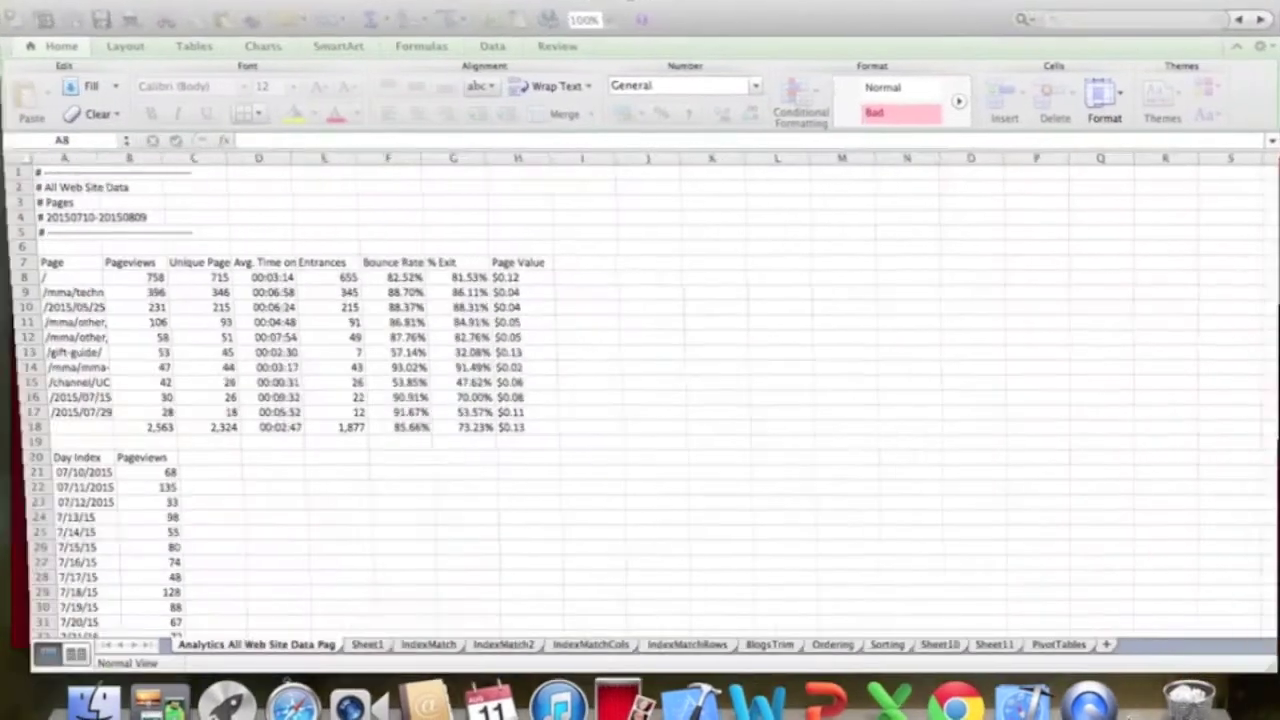
drag(60, 277, 60, 412)
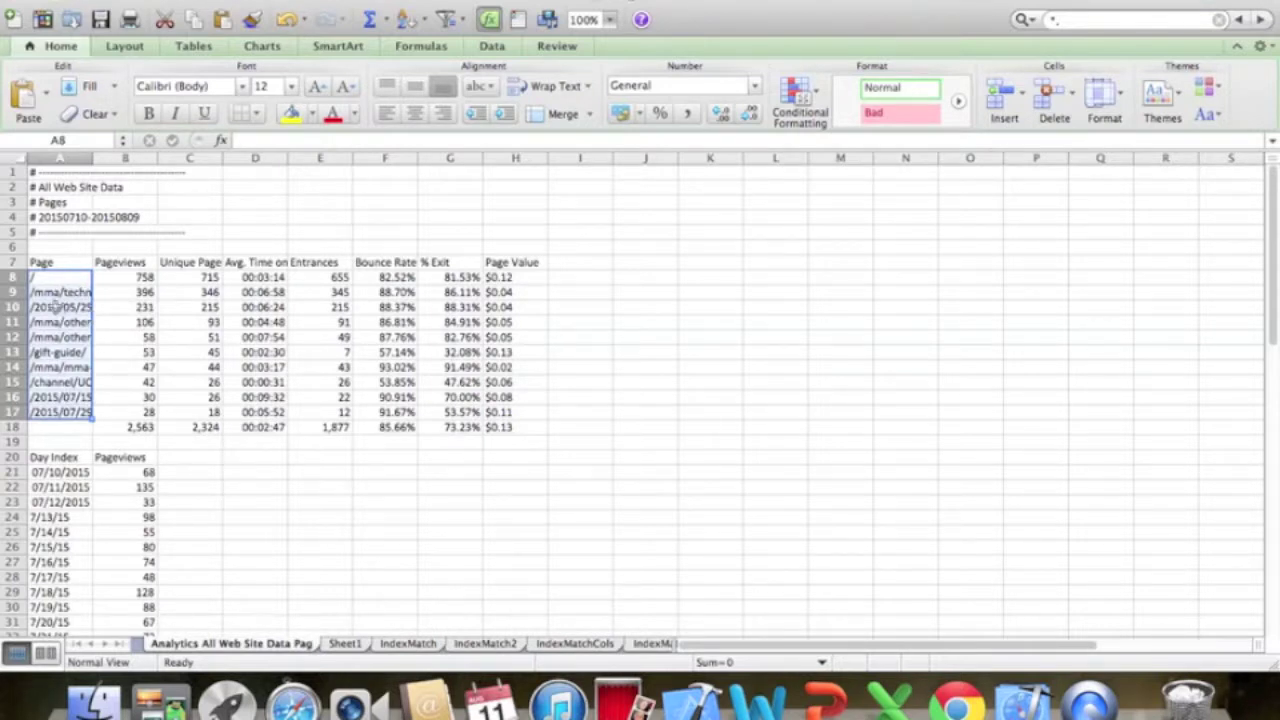
- In L12 of Sheet1, enter =VLOOKUP(F12,A12:A23,1,0) to look up the first Google Analytics URL among My URLS
click(330, 645)
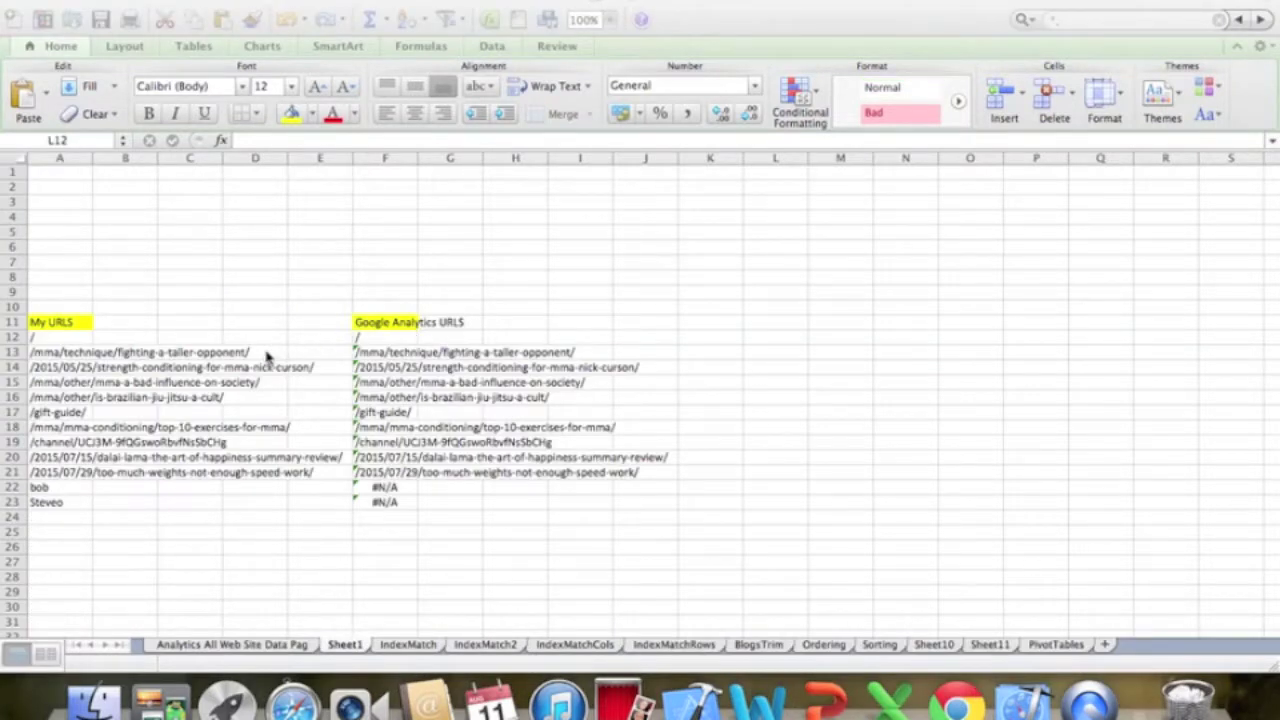
click(730, 344)
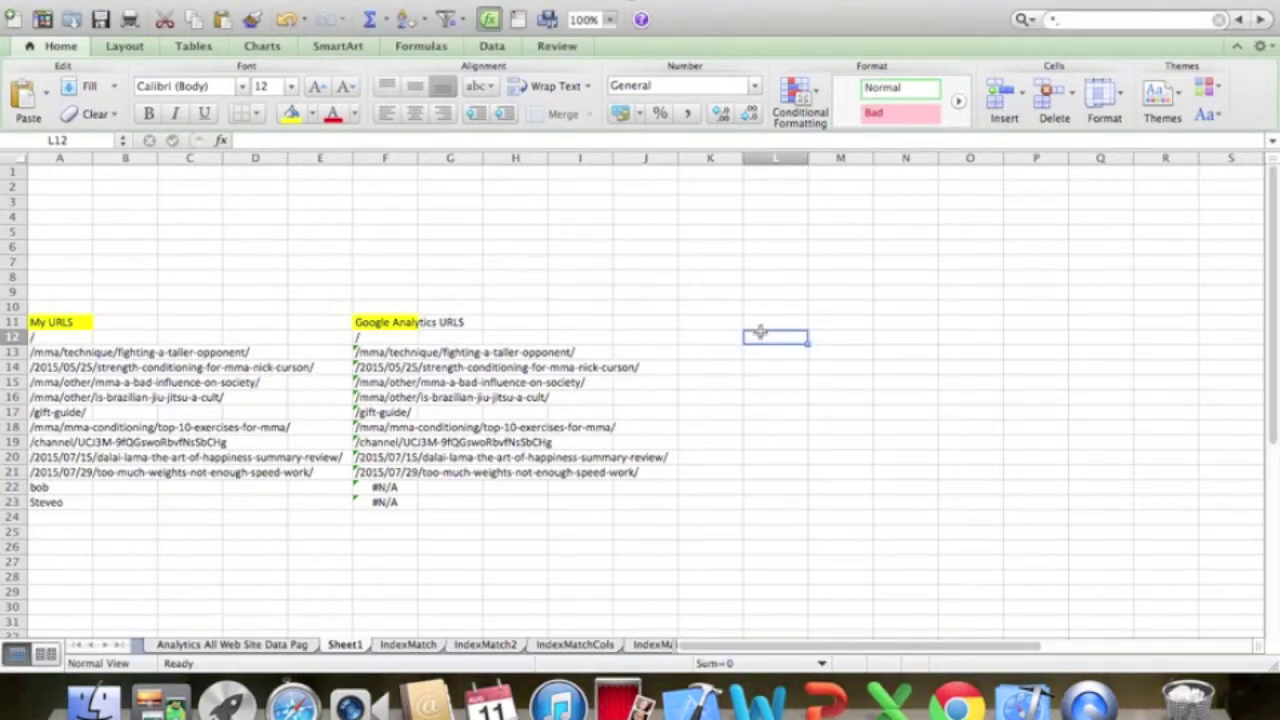
text(=vlook)
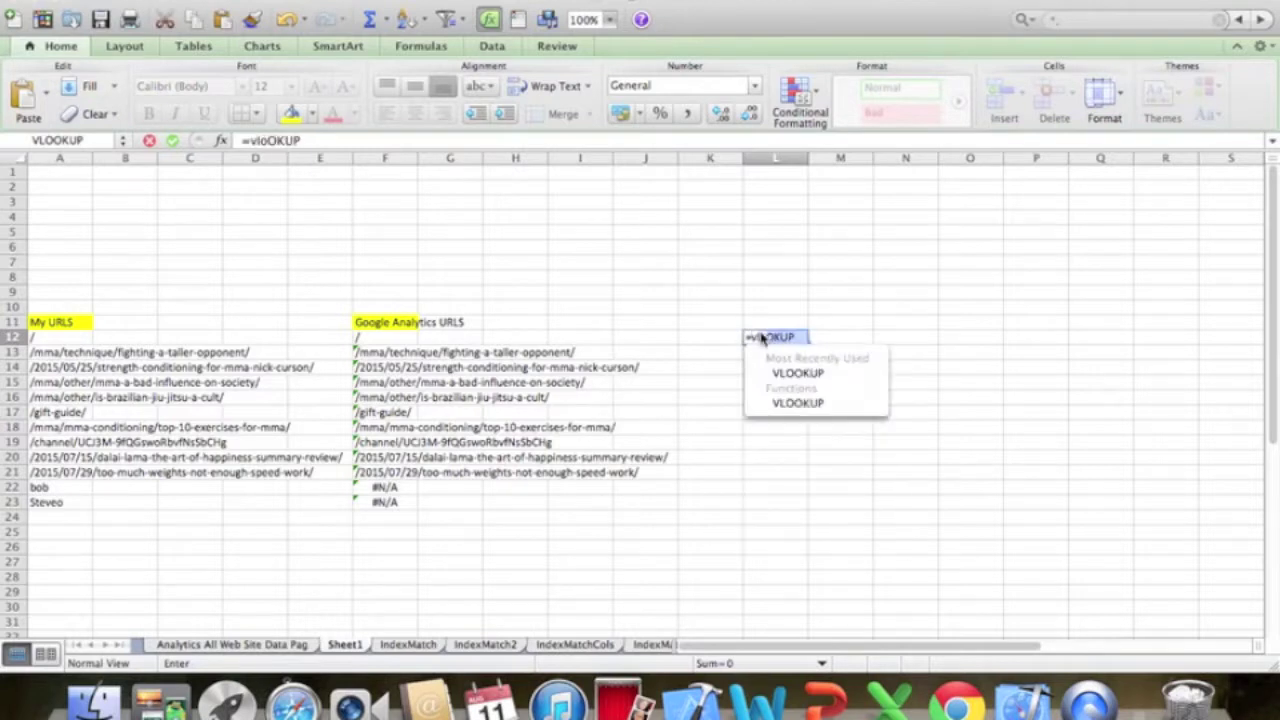
text(up()
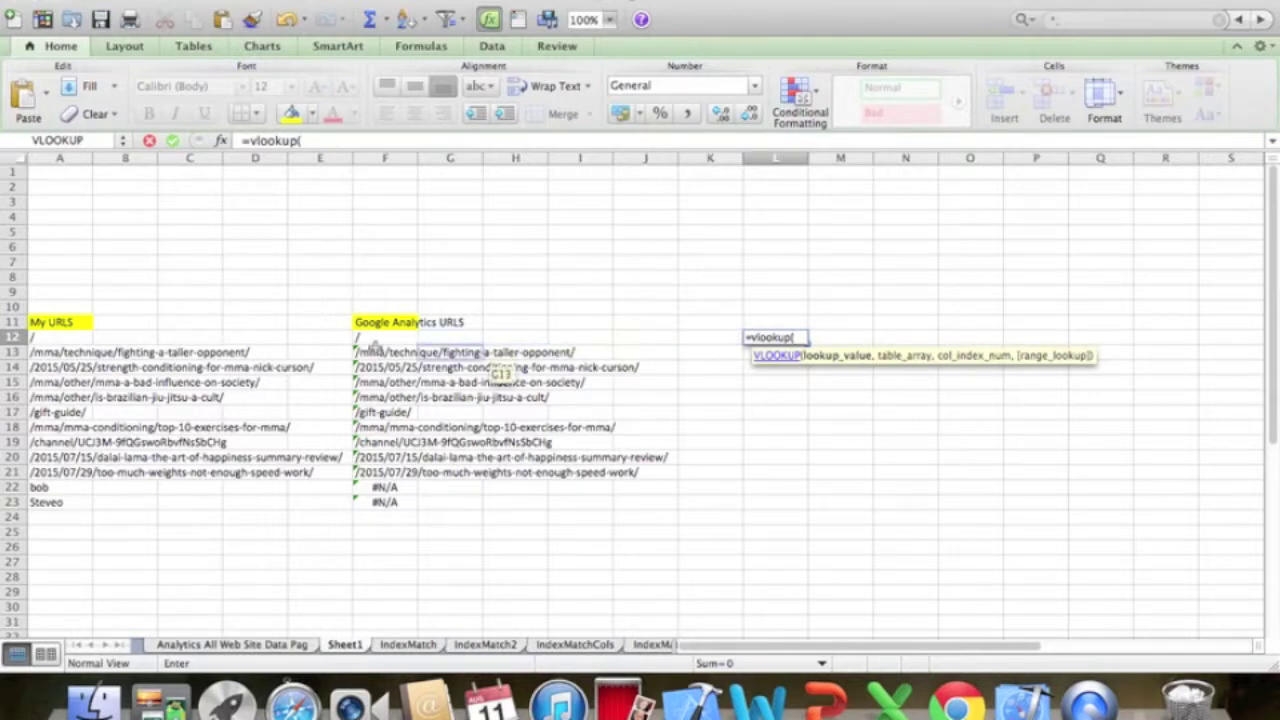
click(368, 338)
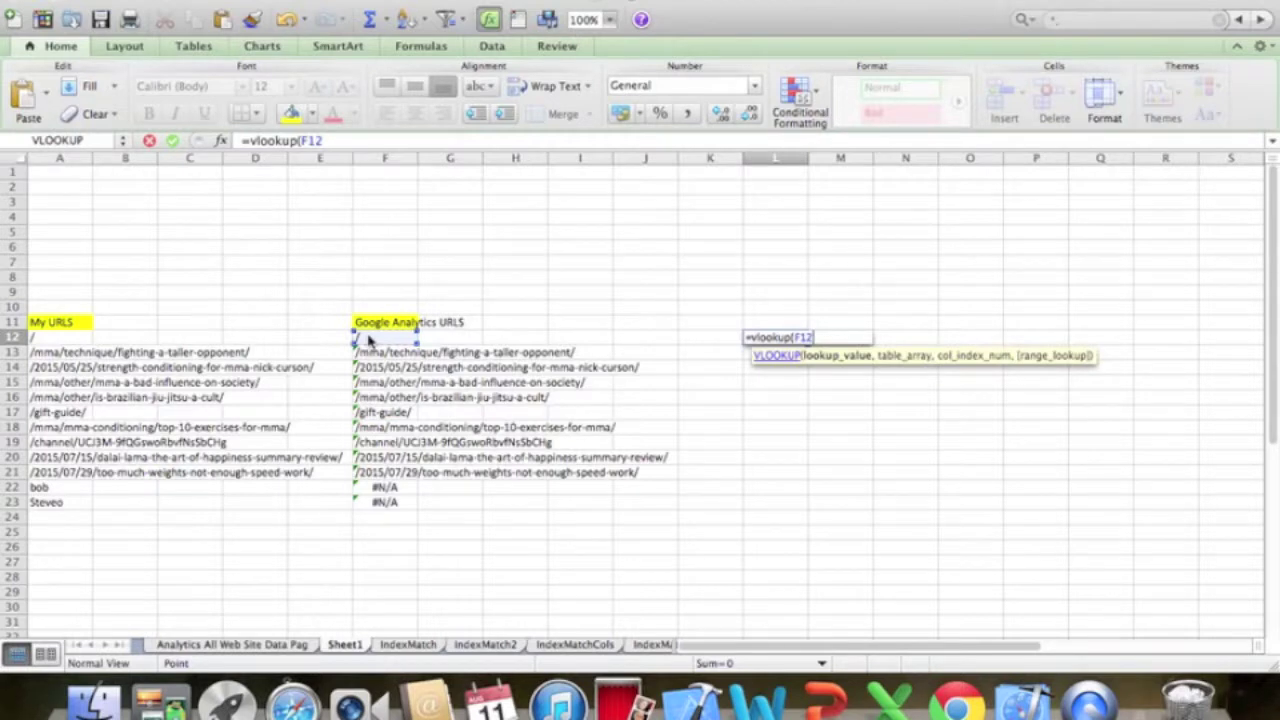
text(,)
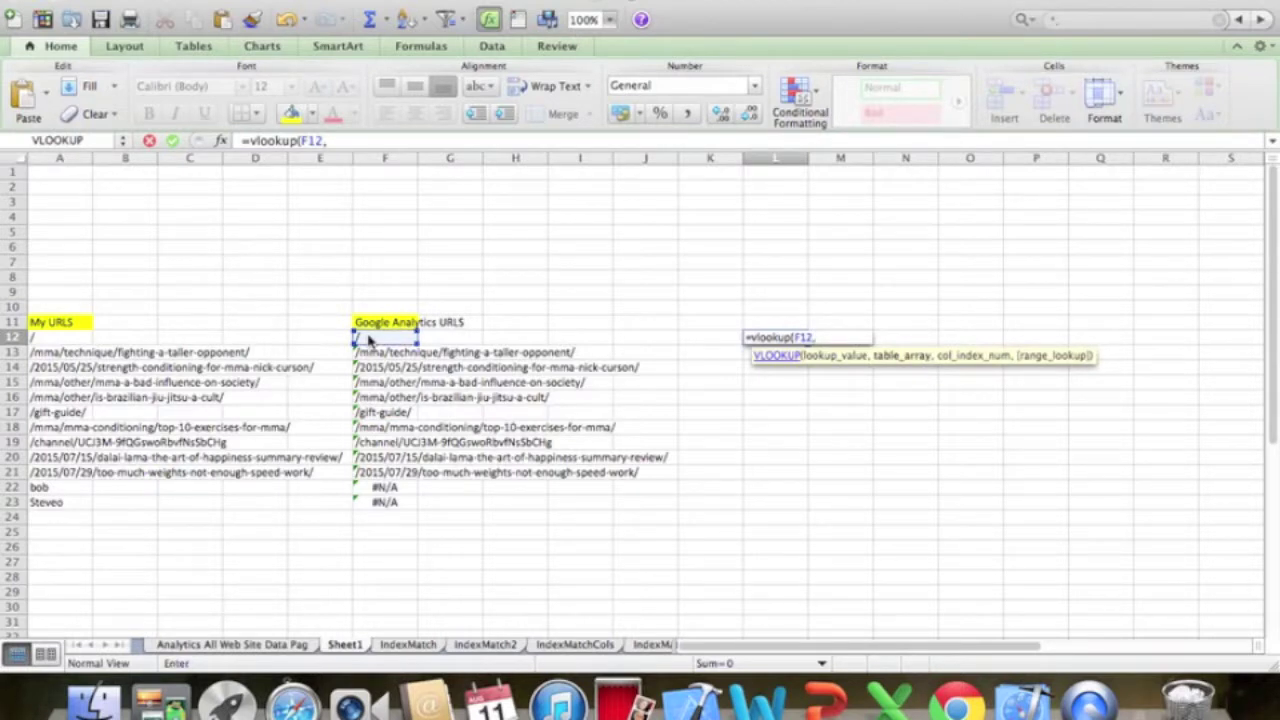
click(57, 343)
drag(57, 341, 60, 508)
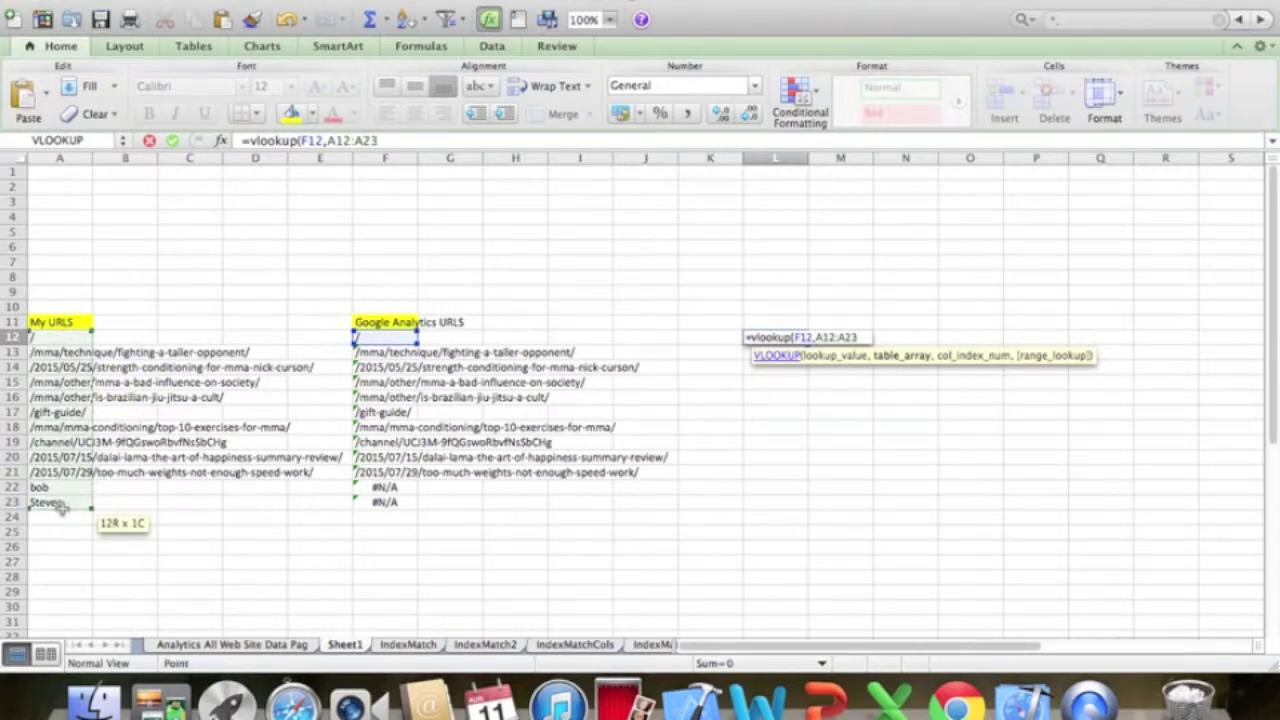
text(,)
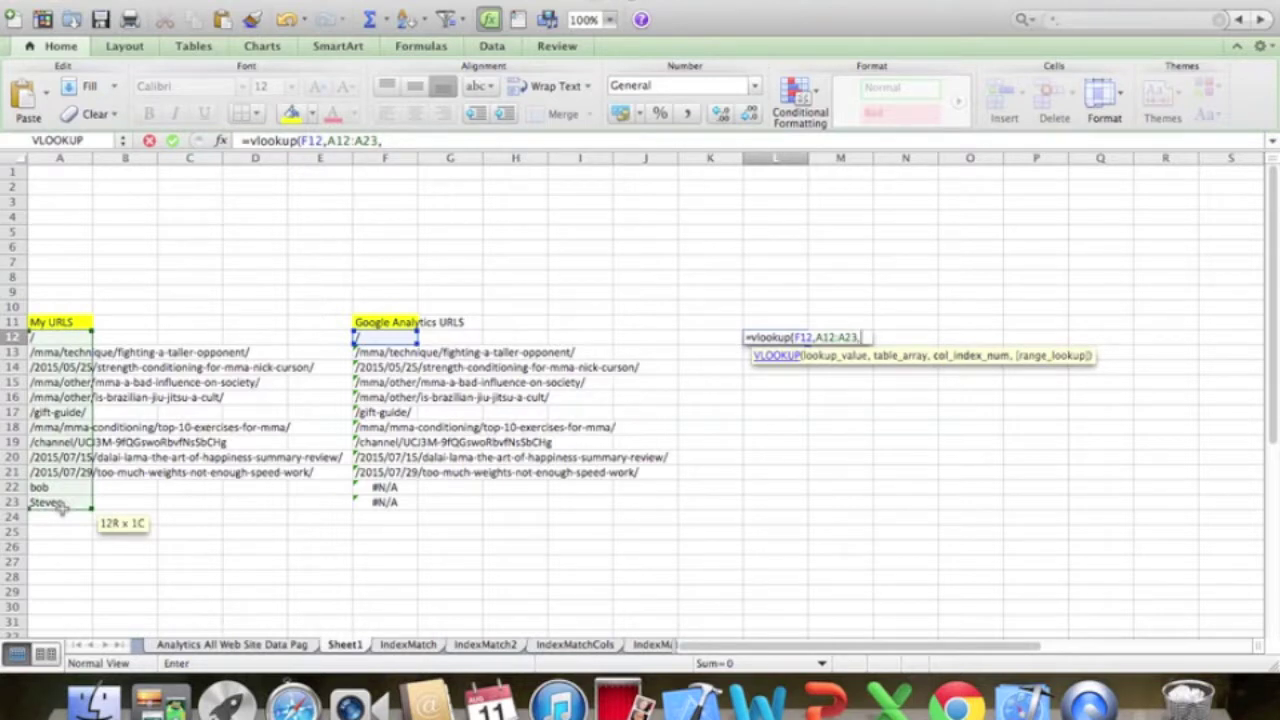
text(1,)
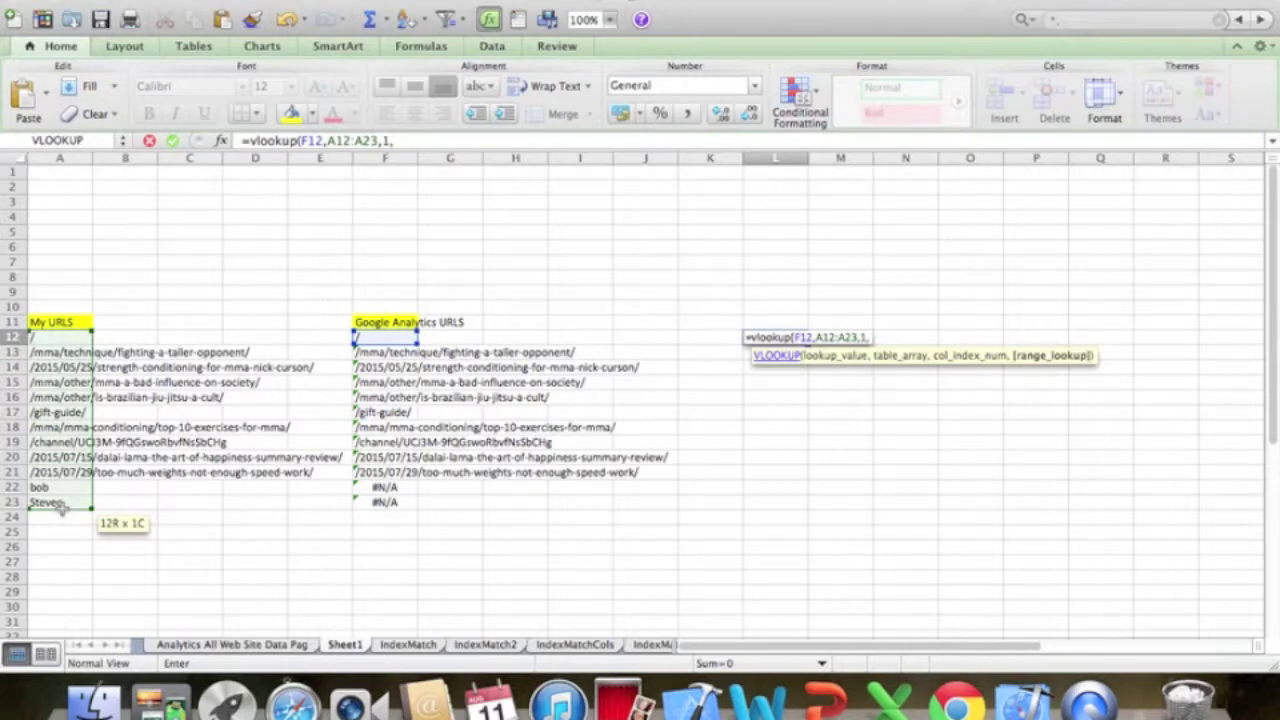
text(0))
key(Return)
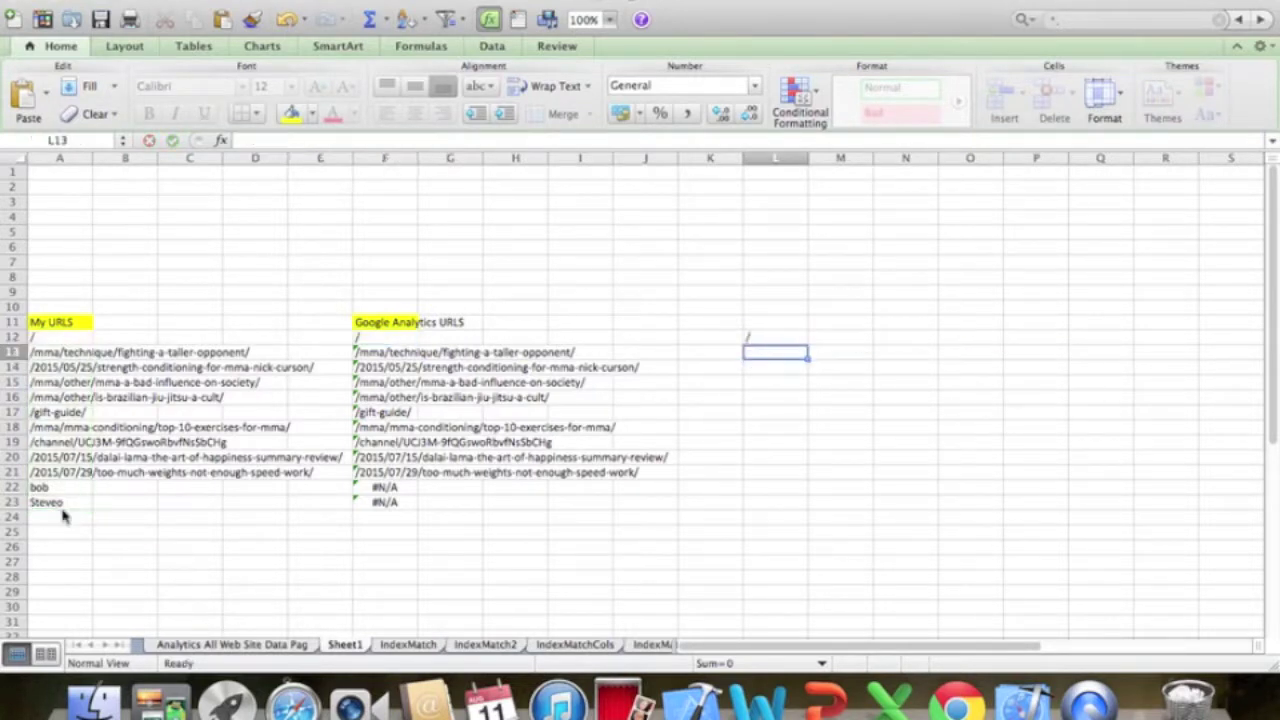
- Fill the VLOOKUP formula from L12 down to L23 and review the arguments of the L12 formula
click(750, 337)
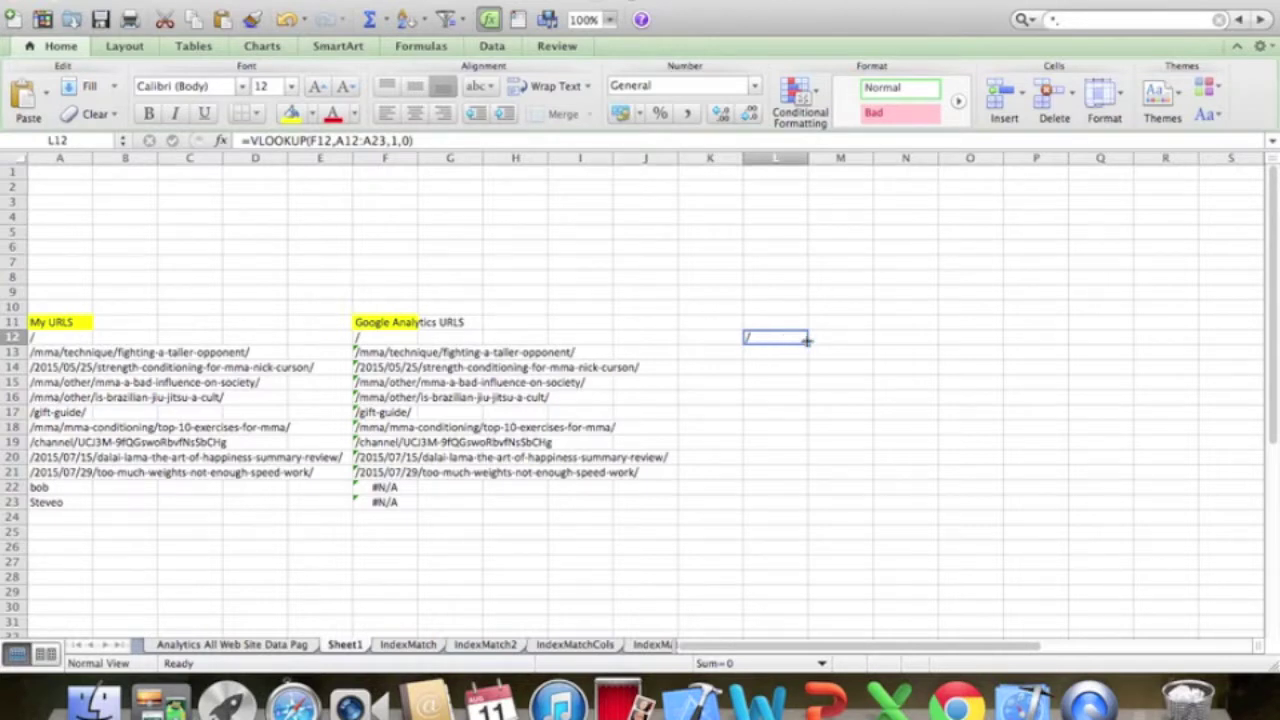
drag(807, 345, 797, 510)
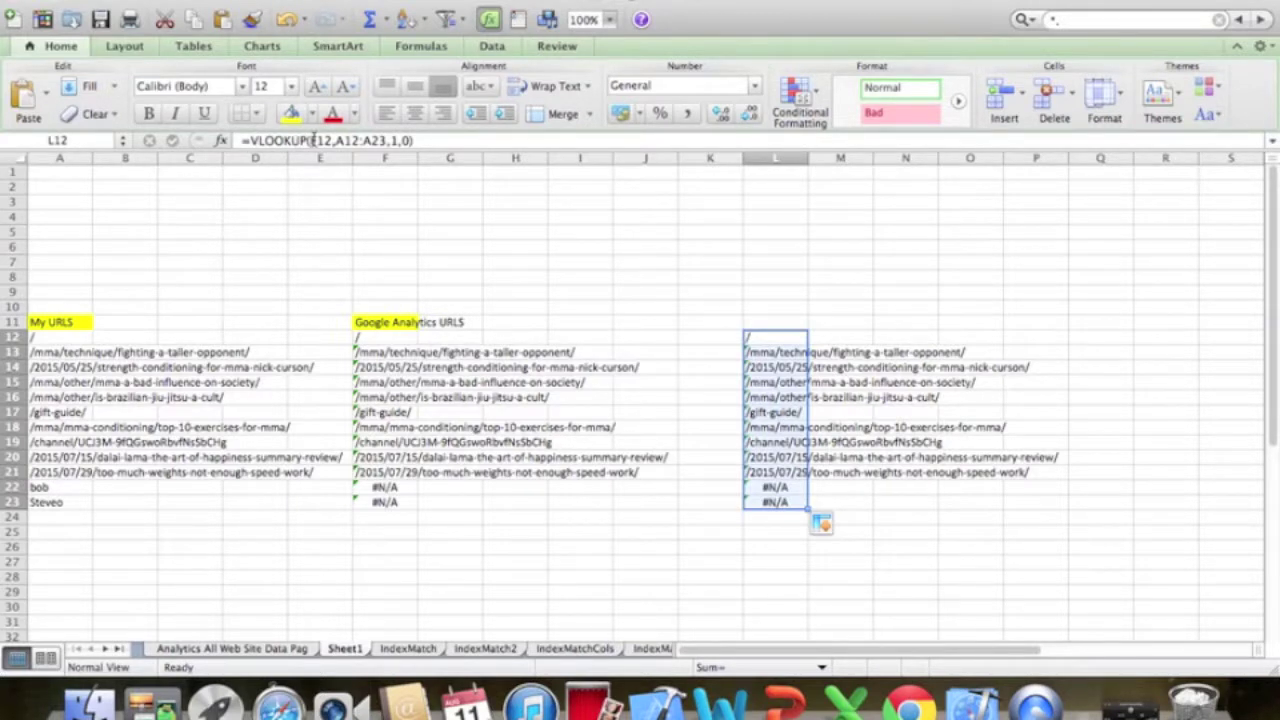
click(313, 140)
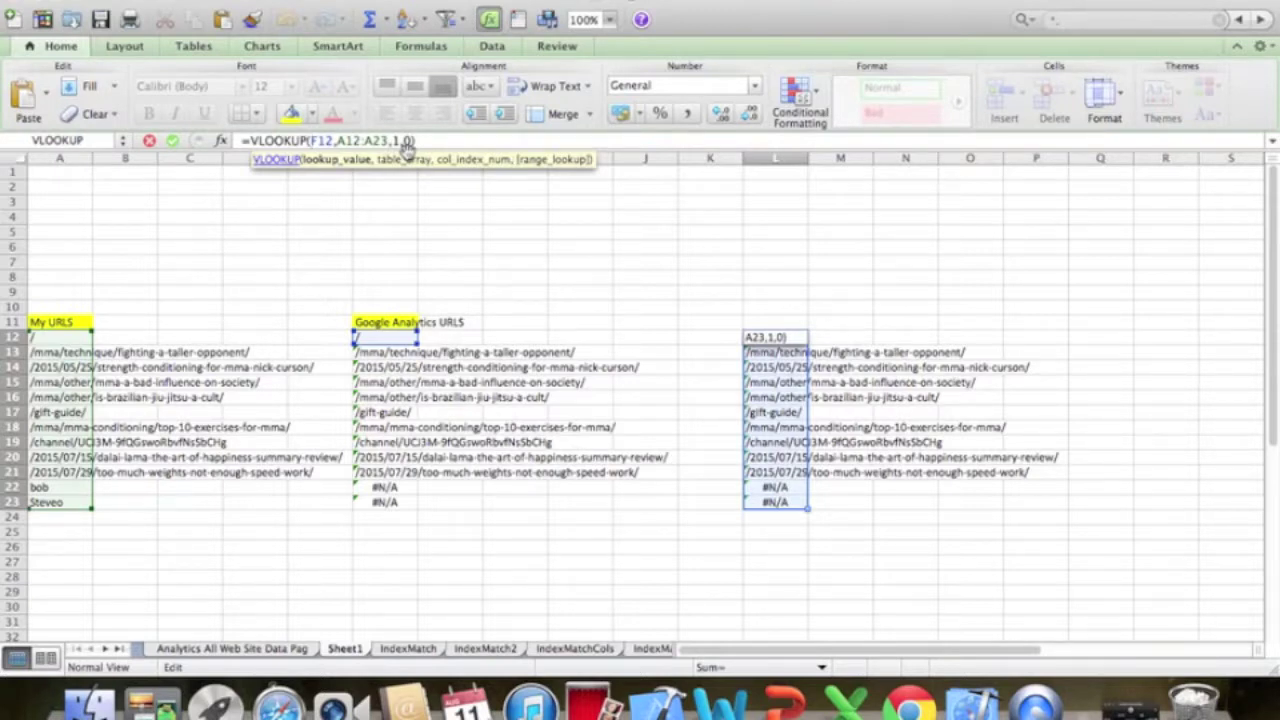
click(428, 140)
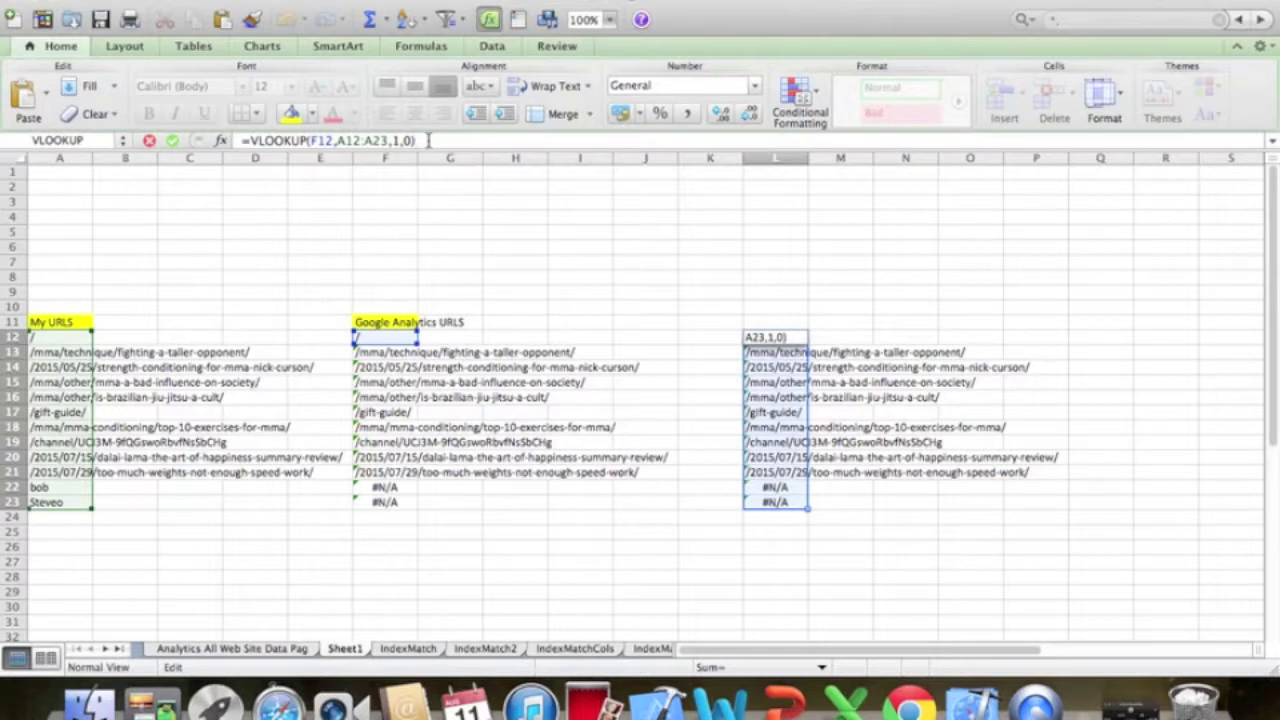
key(Return)
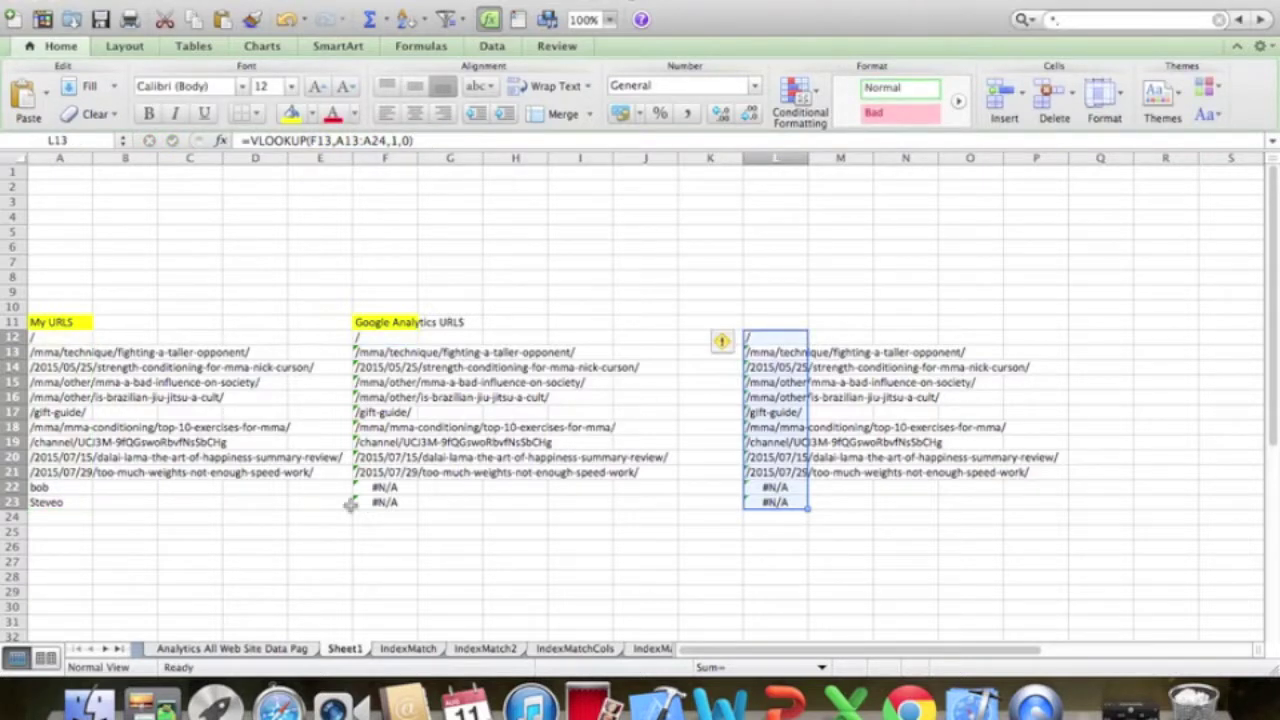
- Look at the IndexMatch sheet and the cells beside the first My URLS entry on Sheet1
click(408, 649)
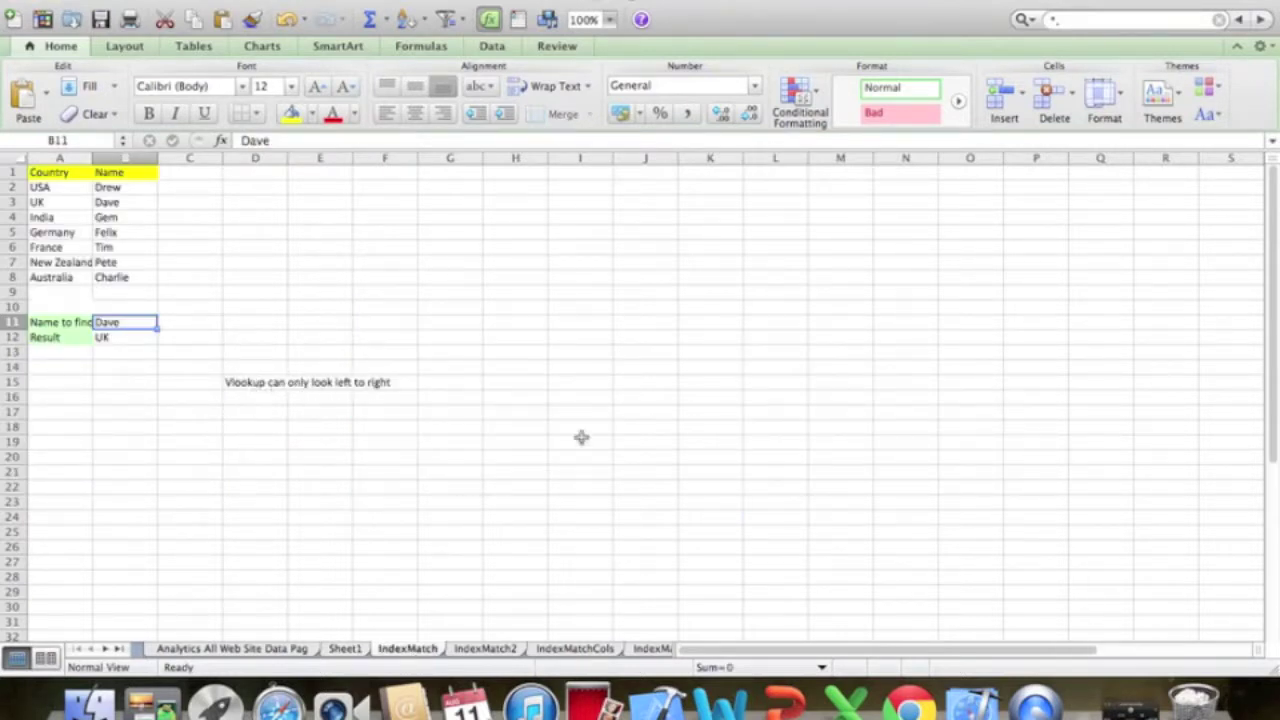
click(347, 651)
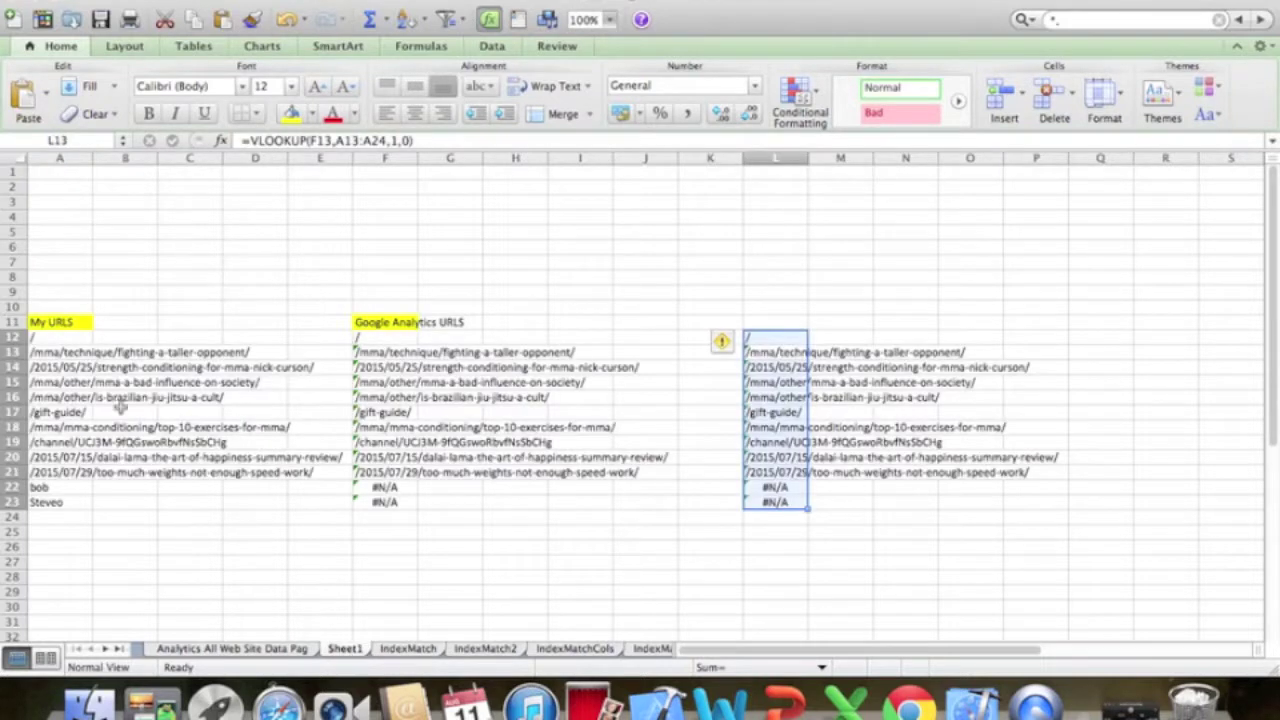
click(154, 334)
click(198, 334)
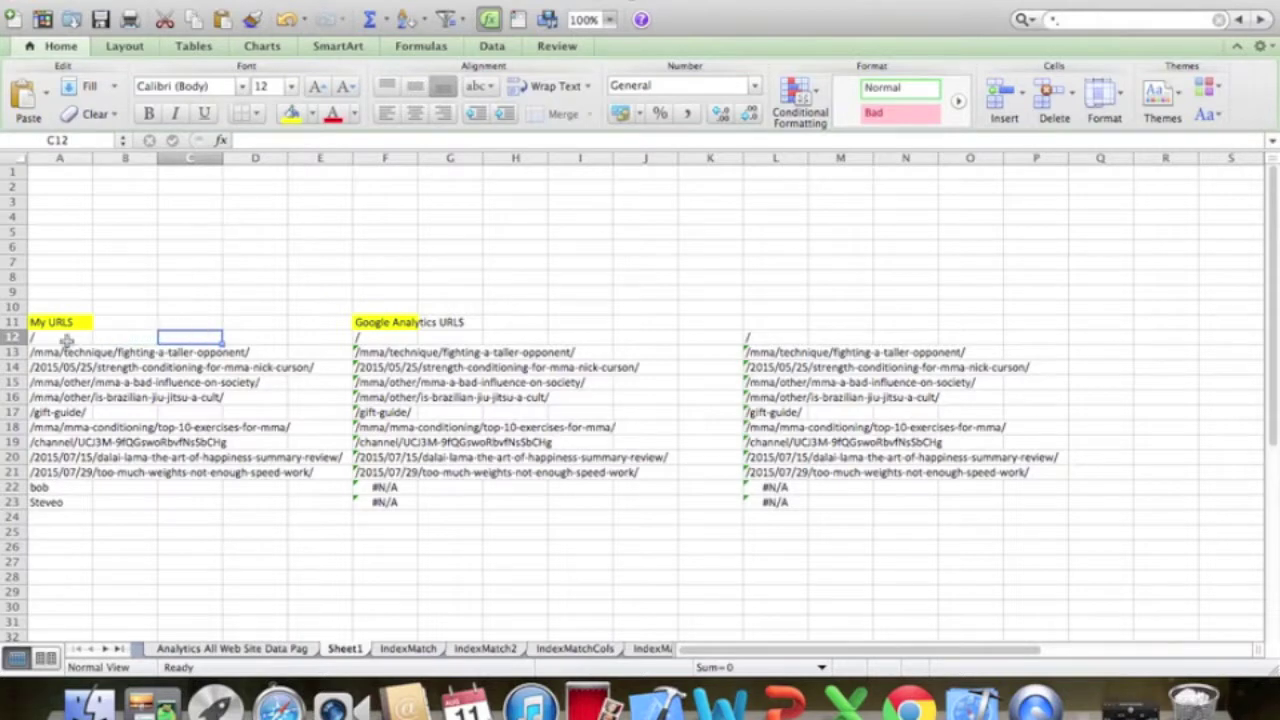
click(66, 340)
click(155, 335)
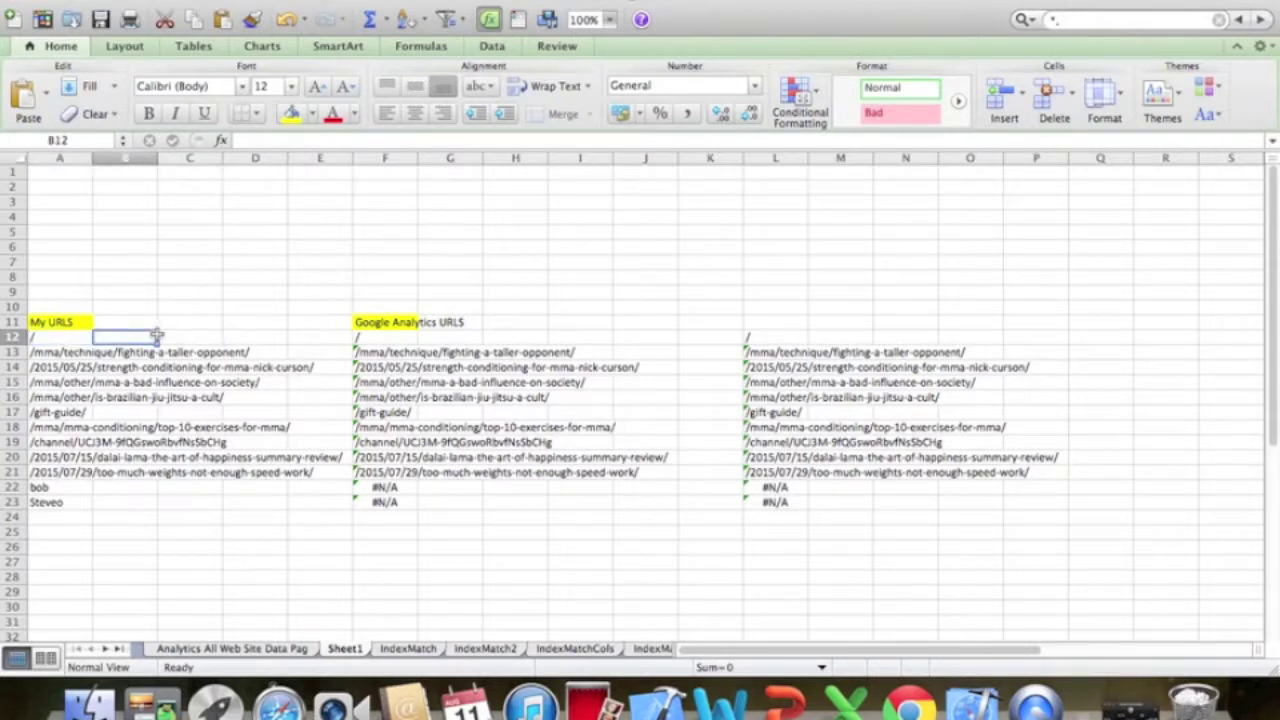
- Examine the country and name table on the IndexMatch sheet together with its lookup name and result cells, B11 and B12
click(419, 650)
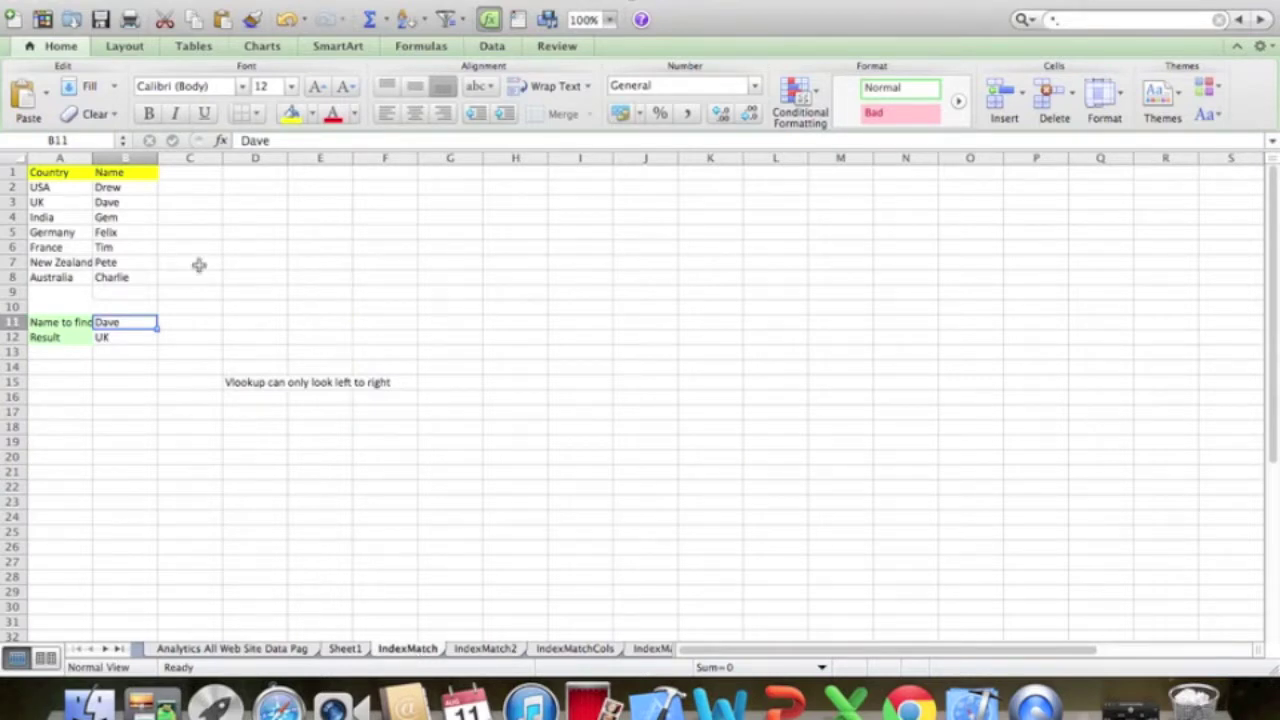
click(170, 338)
click(198, 322)
click(196, 378)
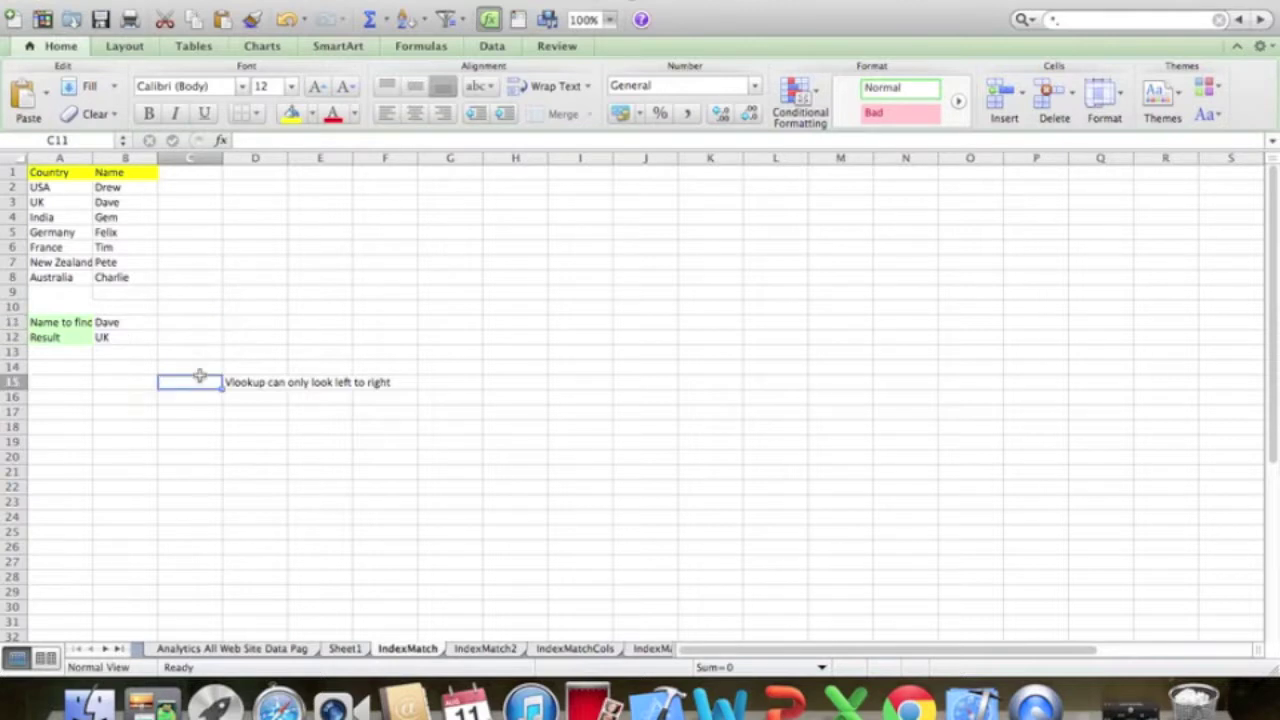
click(123, 348)
click(122, 339)
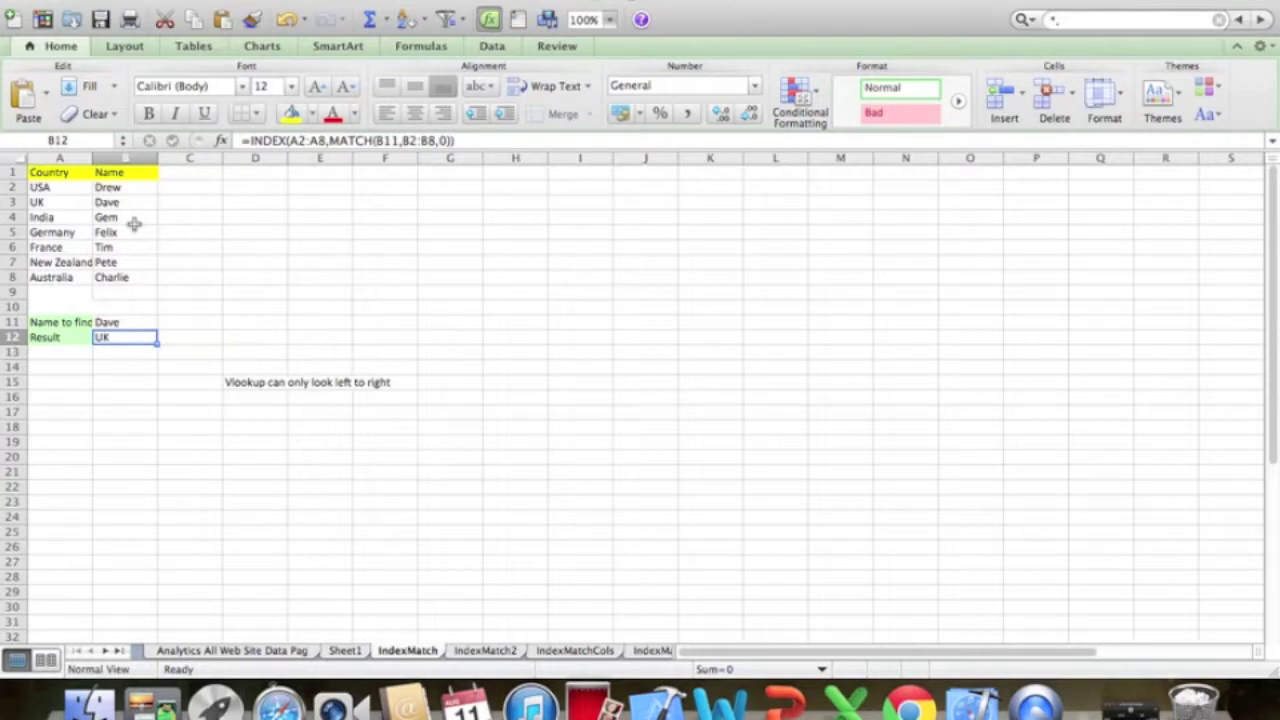
click(116, 325)
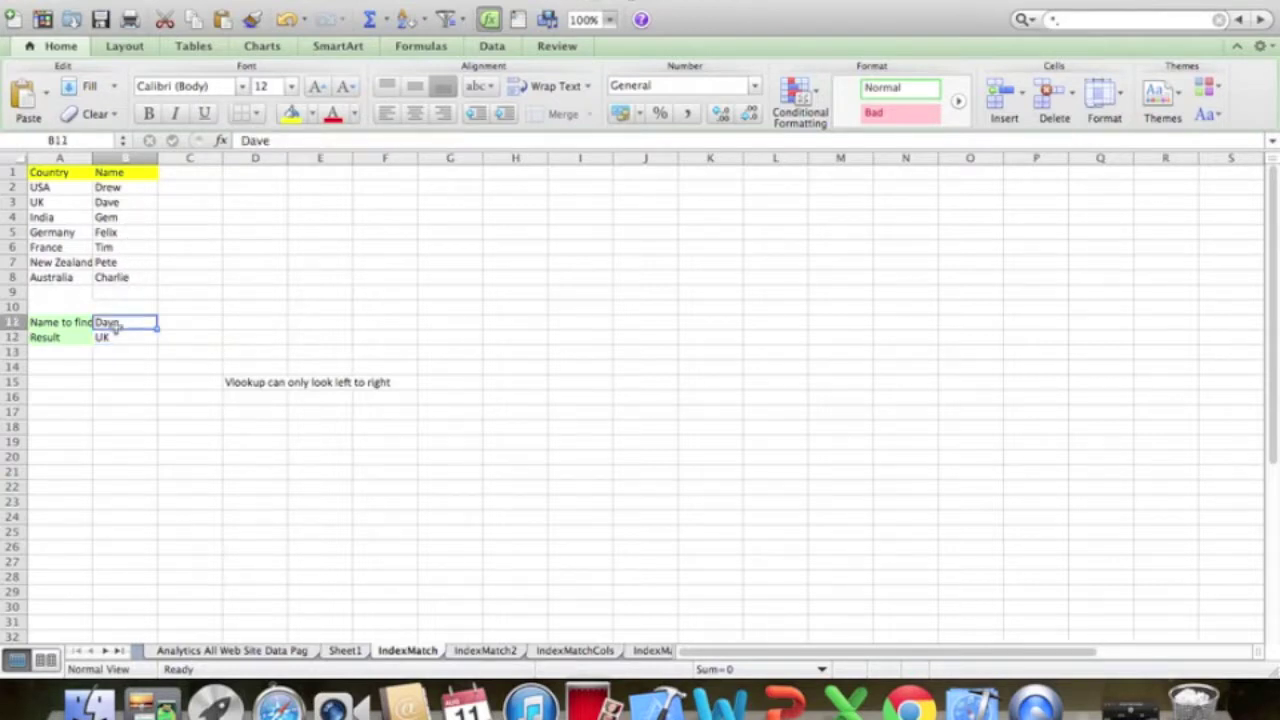
click(132, 183)
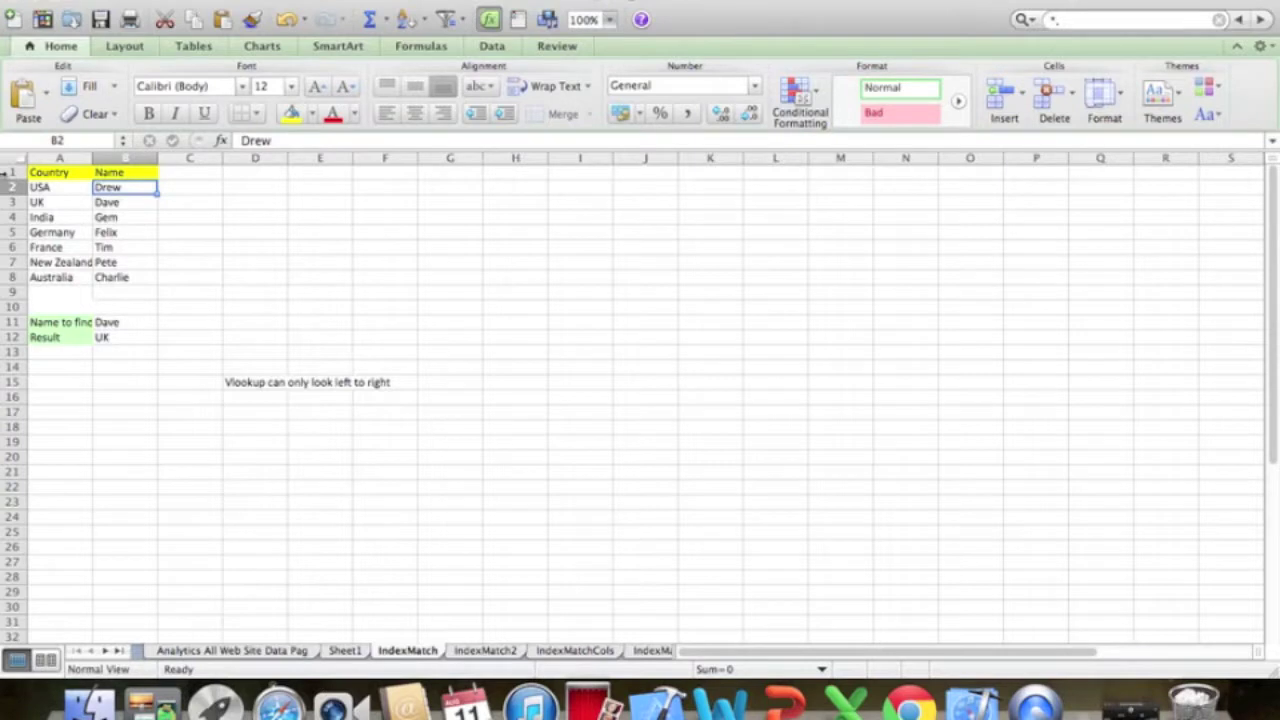
- Inspect the ranges referenced by the INDEX and MATCH formula in B12 of the IndexMatch sheet
click(144, 337)
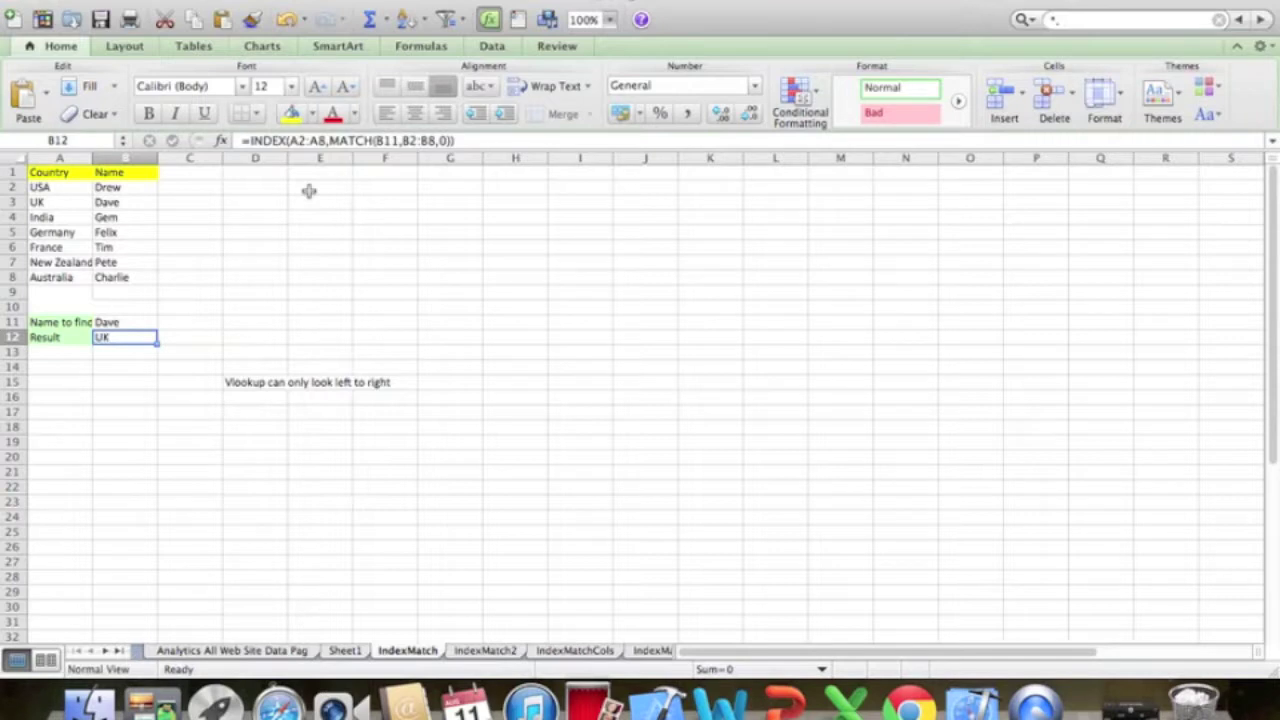
click(381, 141)
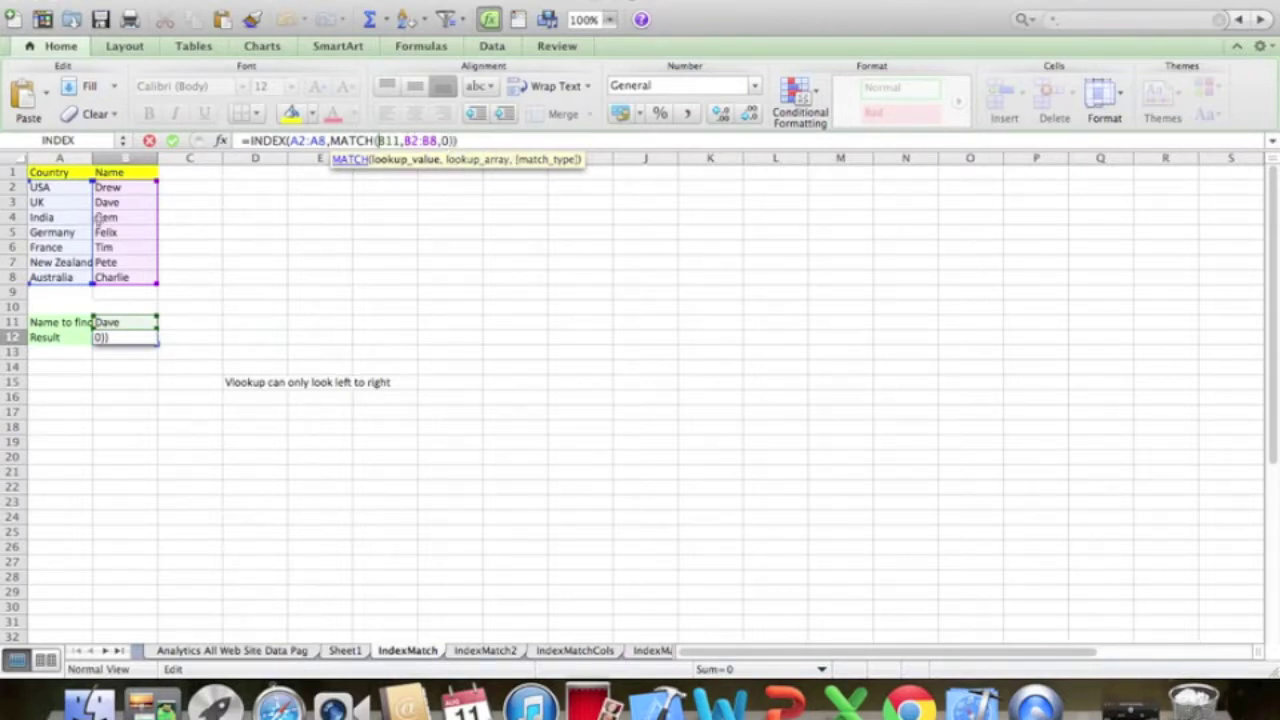
key(Return)
click(176, 342)
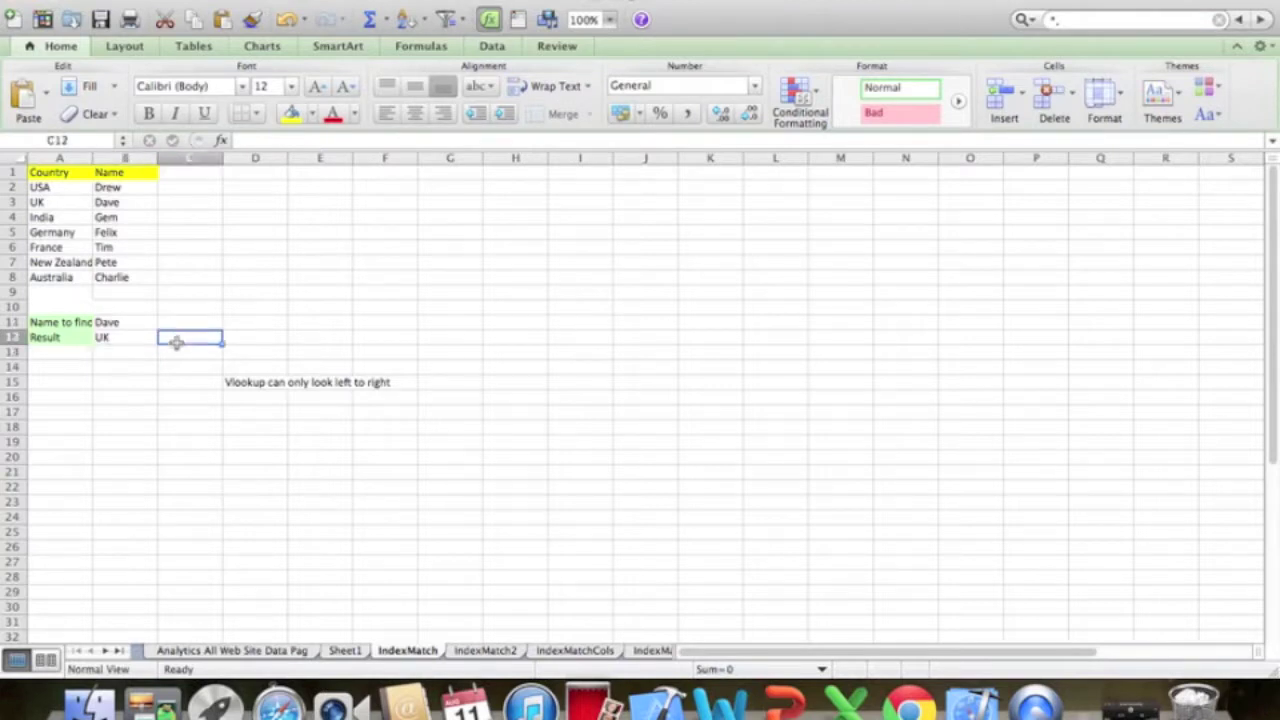
- On the IndexMatch2 sheet, extend the INDEX array in the I15 formula to B3:I10 and review its MATCH arguments
click(482, 655)
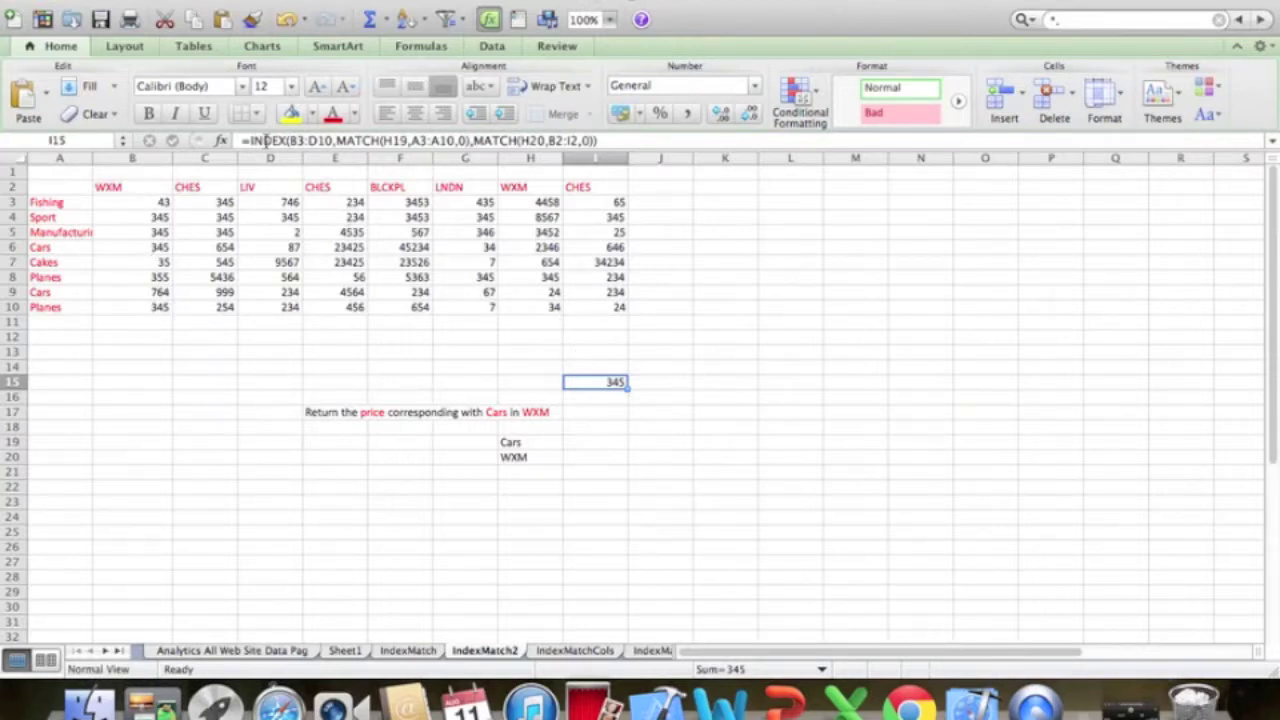
click(320, 140)
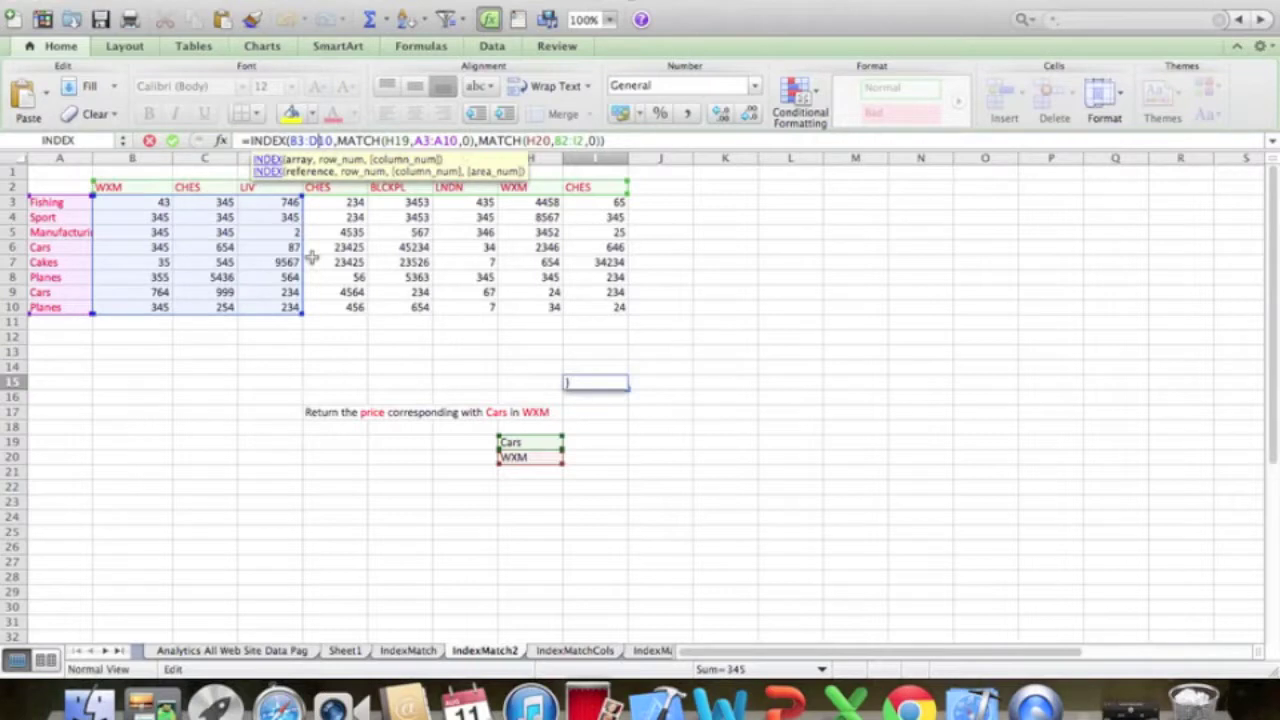
drag(306, 309, 604, 316)
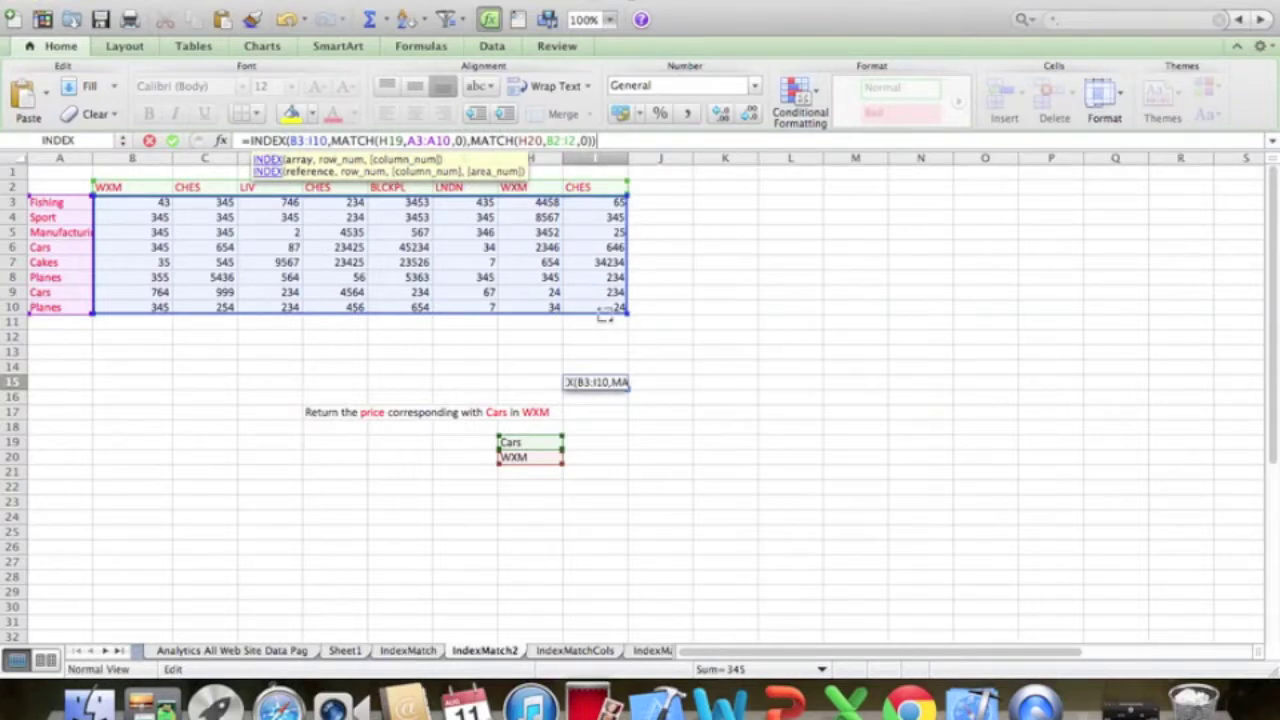
drag(604, 316, 604, 316)
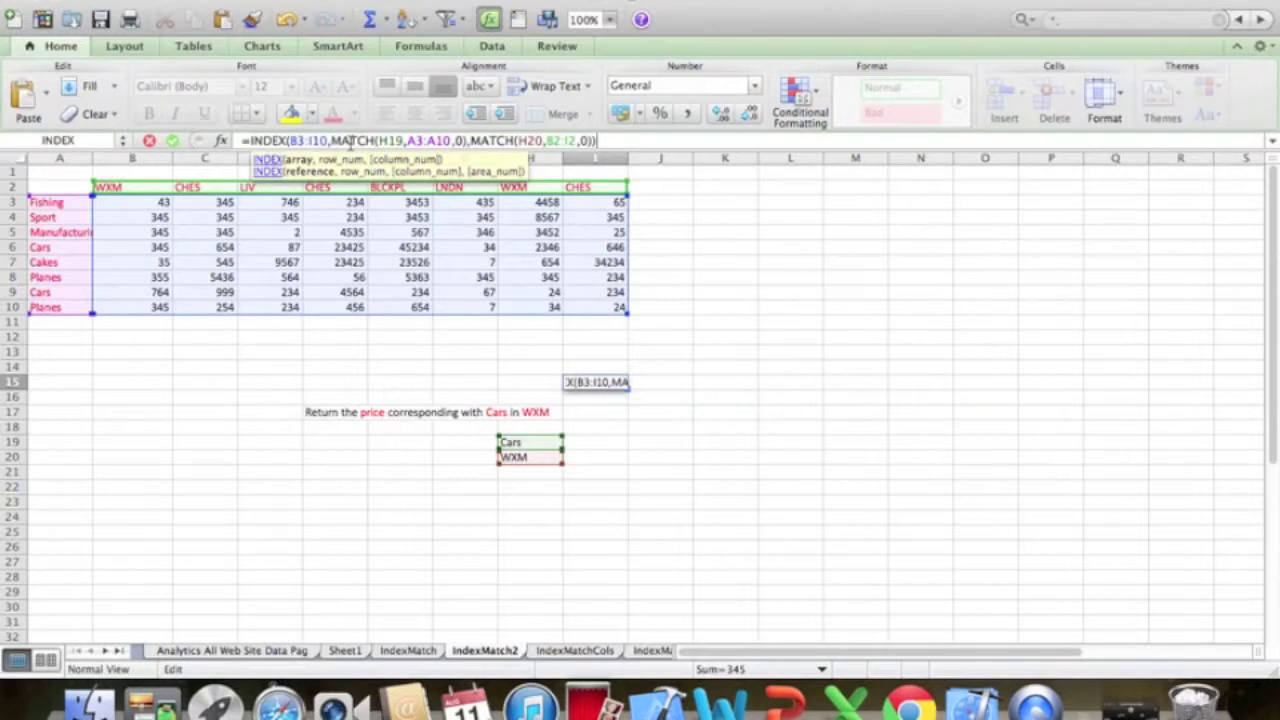
click(388, 141)
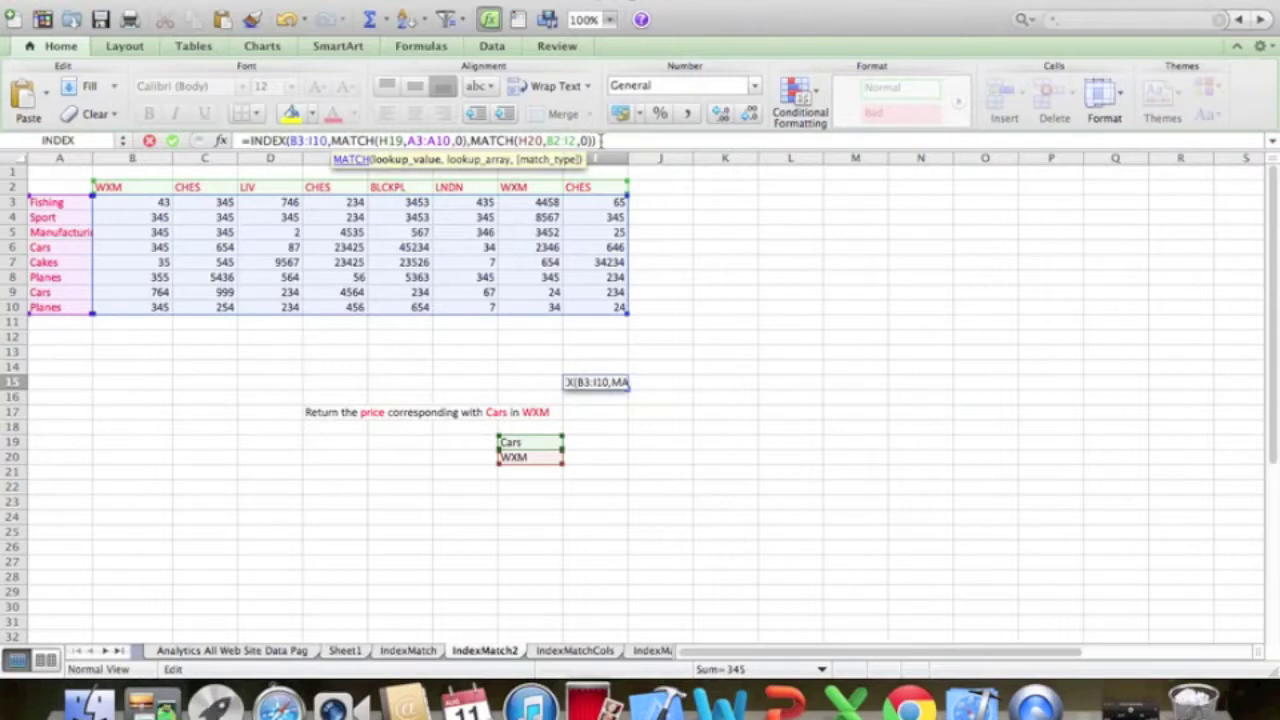
click(600, 141)
key(Return)
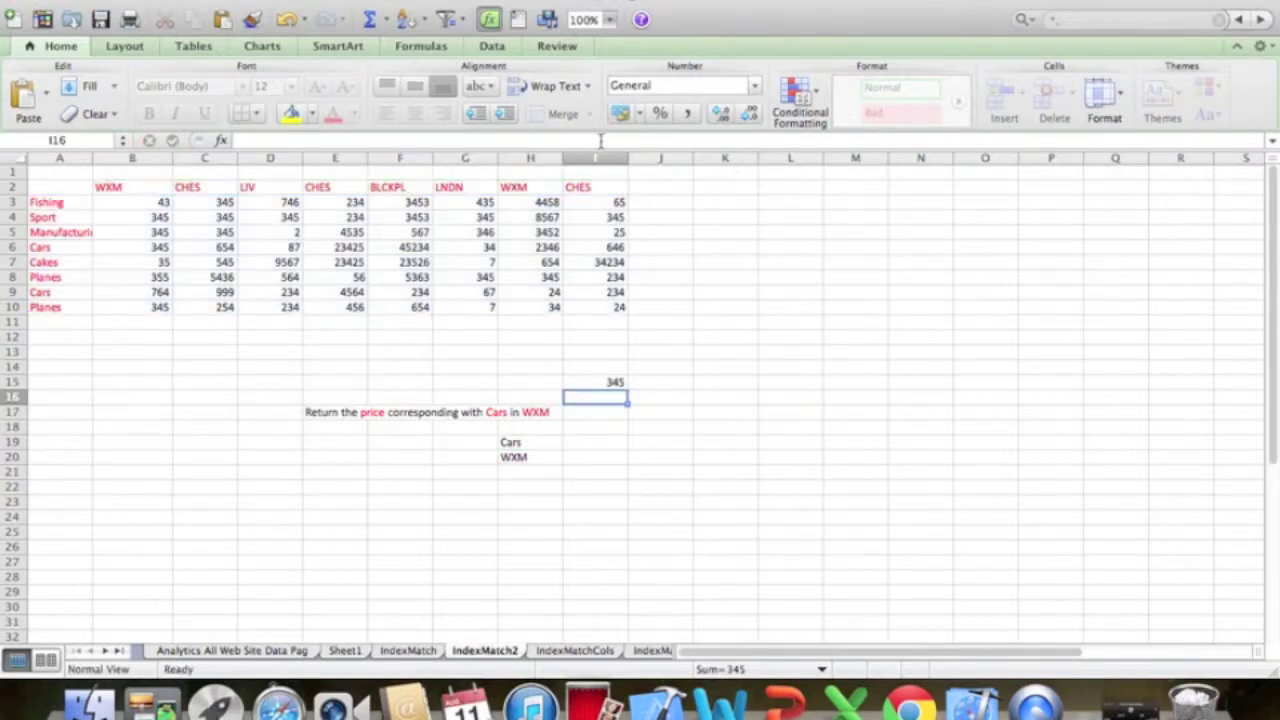
- Copy the CHES heading from C2 into the lookup cell H20 on the IndexMatch2 sheet
click(610, 378)
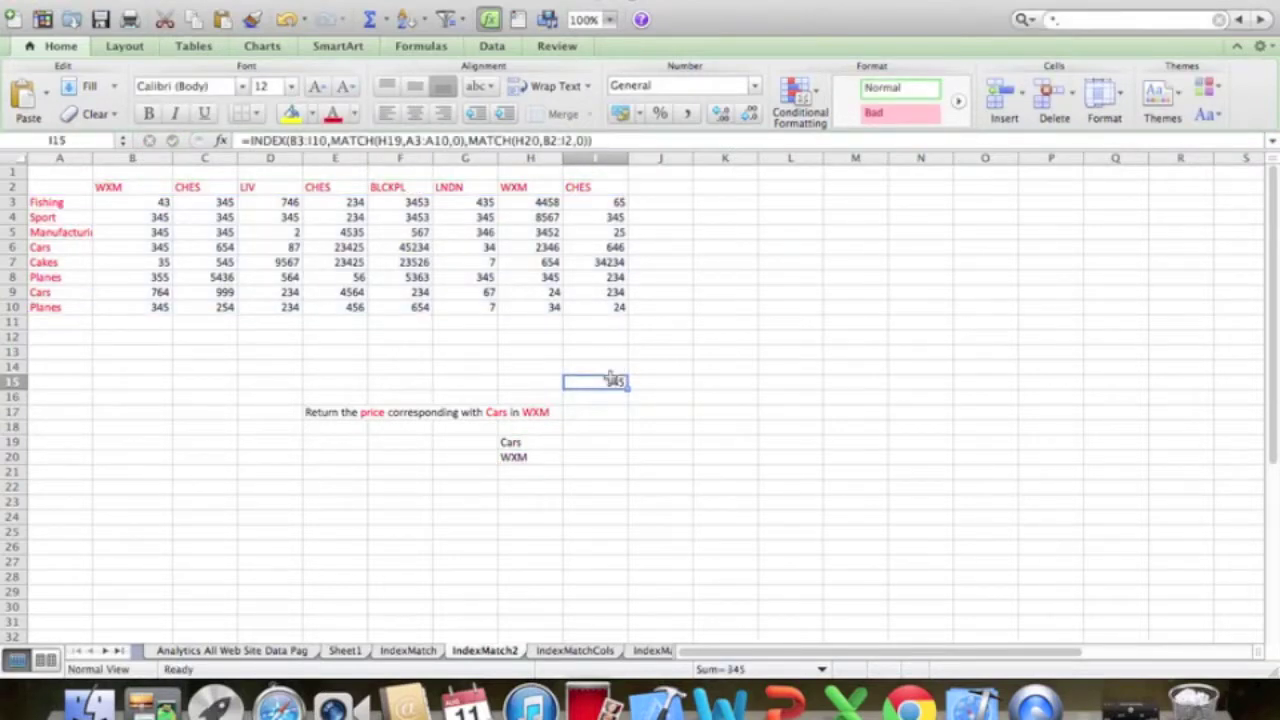
click(216, 187)
key(super+c)
click(522, 458)
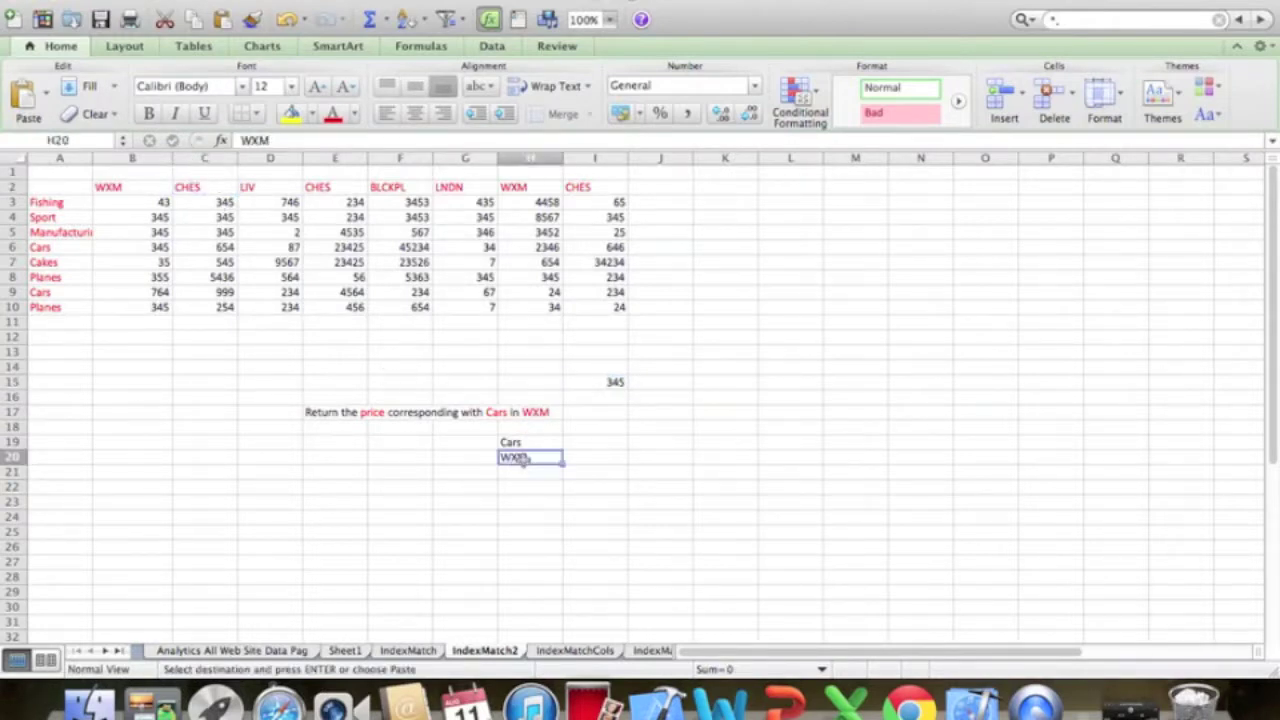
key(super+v)
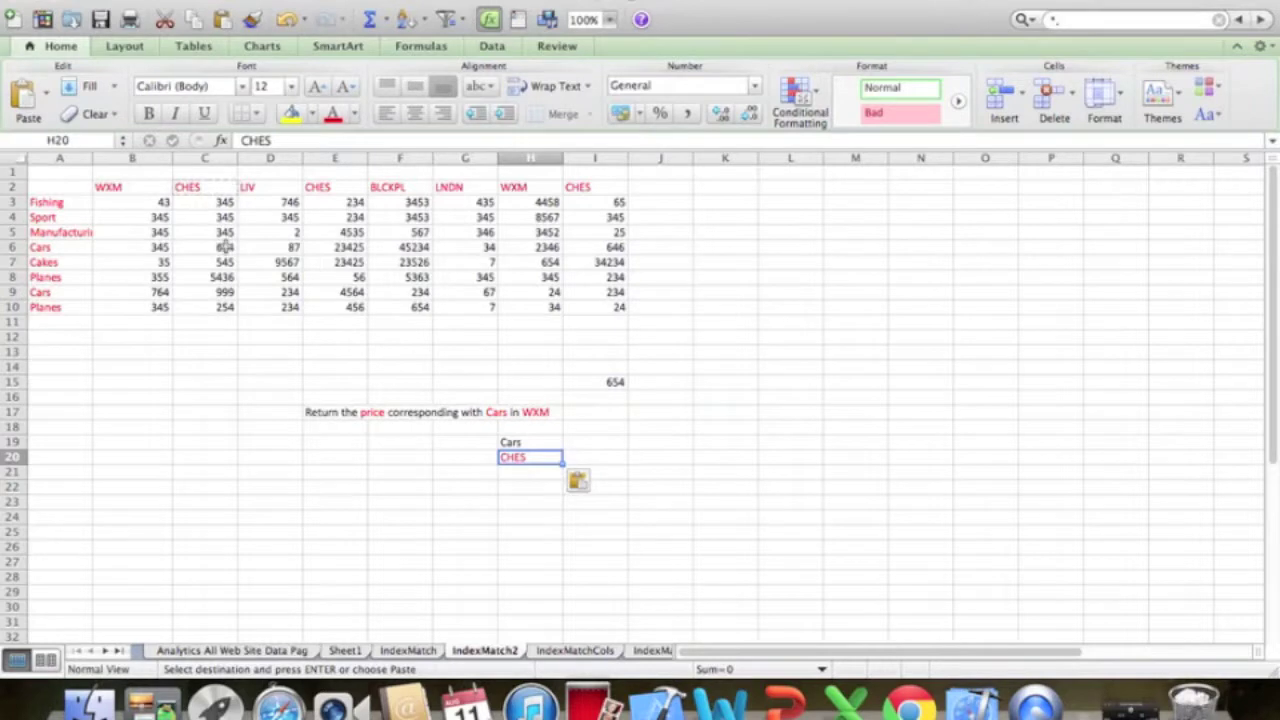
- On the IndexMatchCols sheet, examine the INDEX range and the combined MATCH arguments of the F9 formula
click(574, 651)
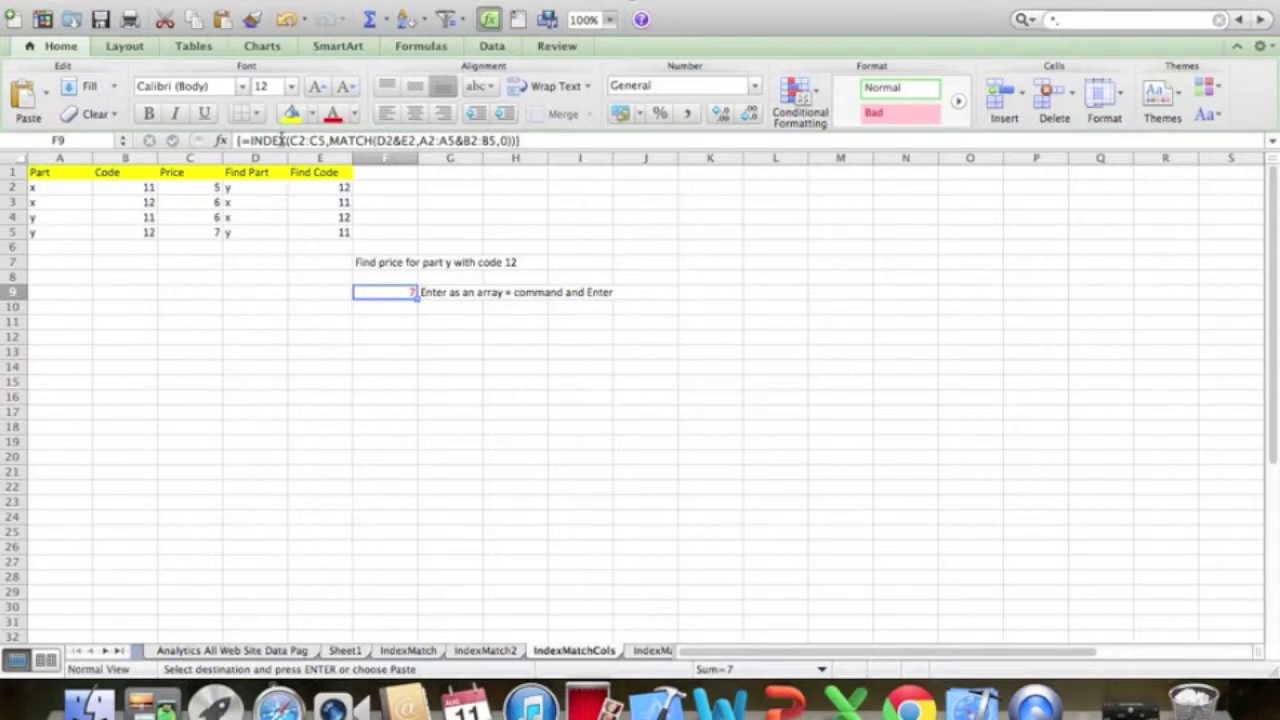
click(293, 141)
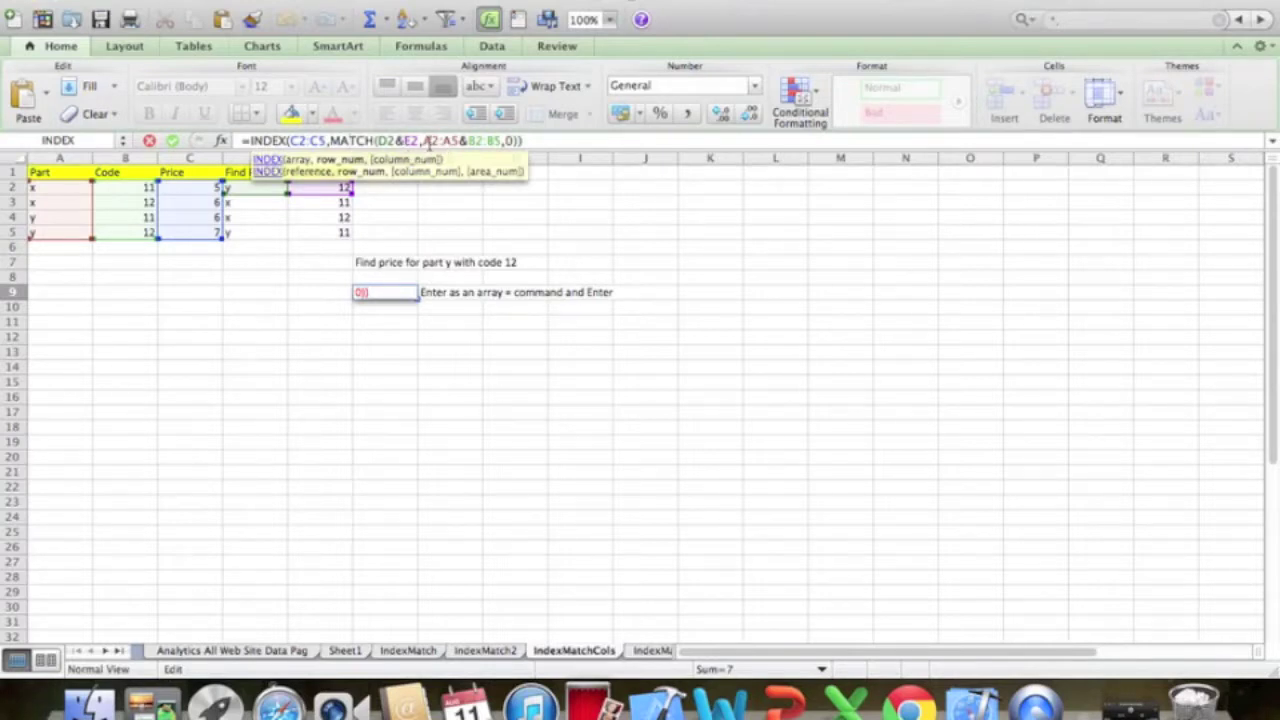
click(428, 144)
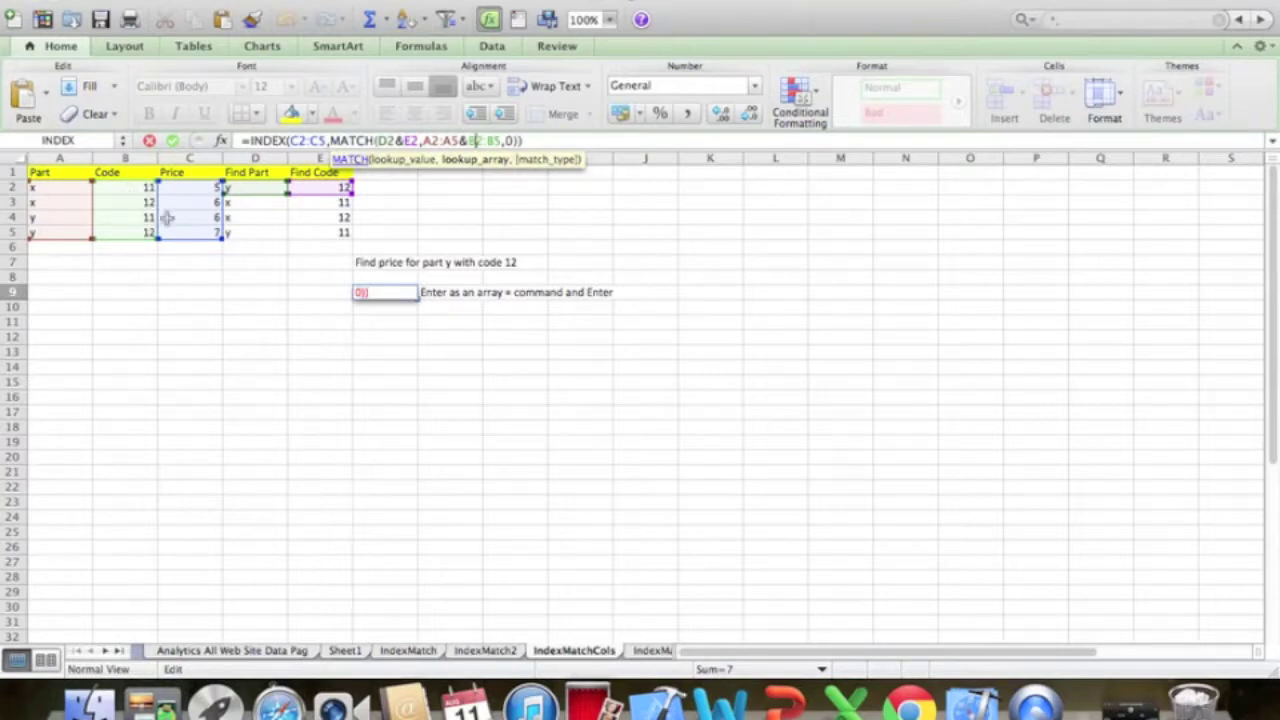
click(523, 140)
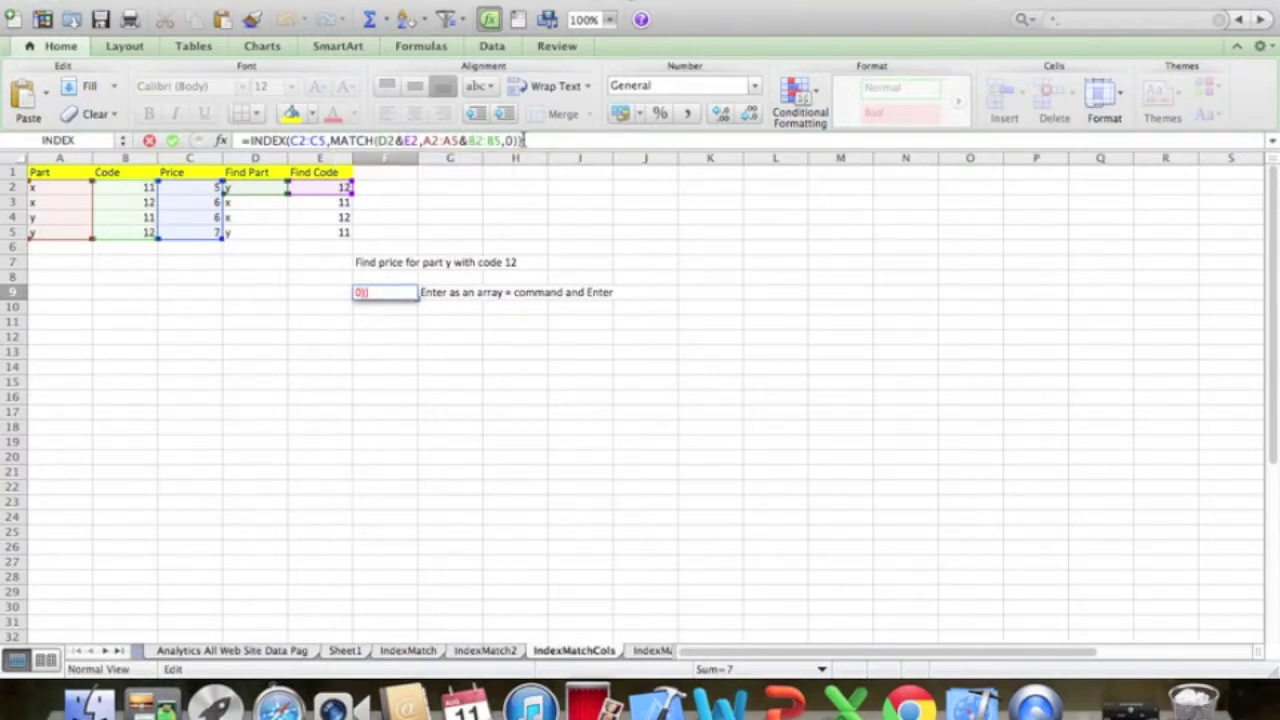
- Commit the F9 formula as a plain formula, and re-enter it as an array formula
key(Return)
click(392, 290)
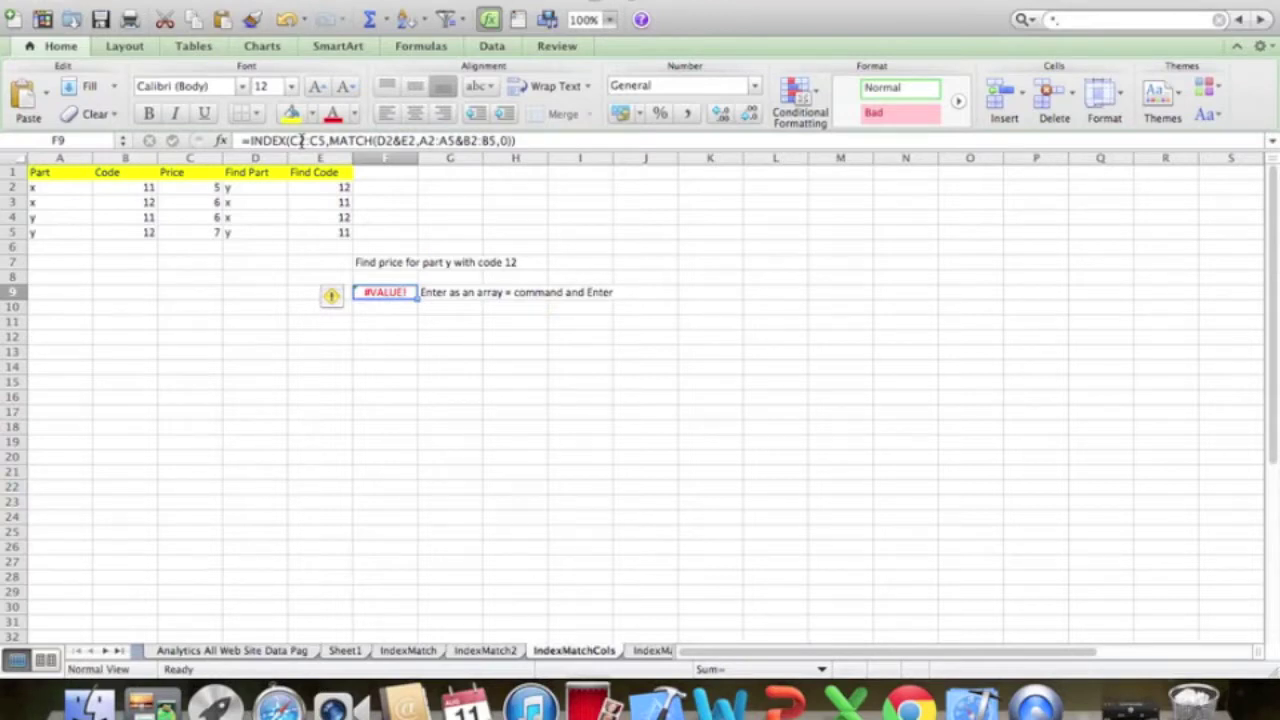
click(301, 141)
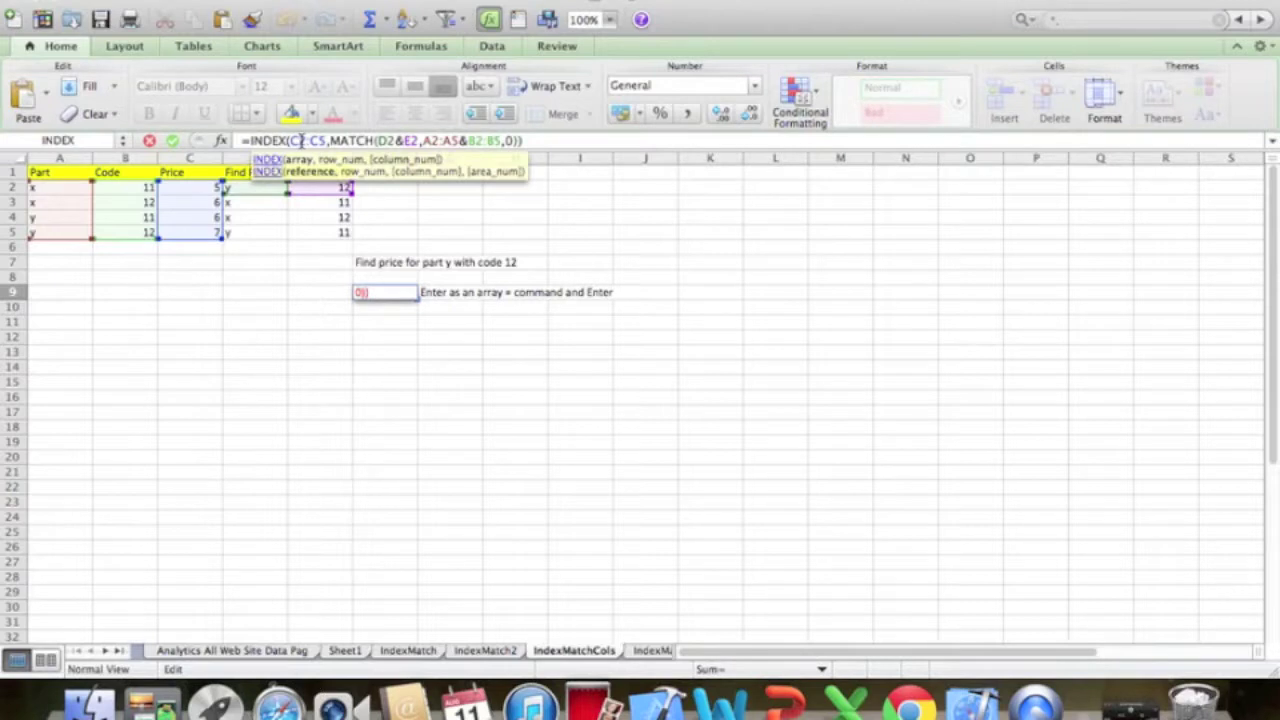
click(527, 141)
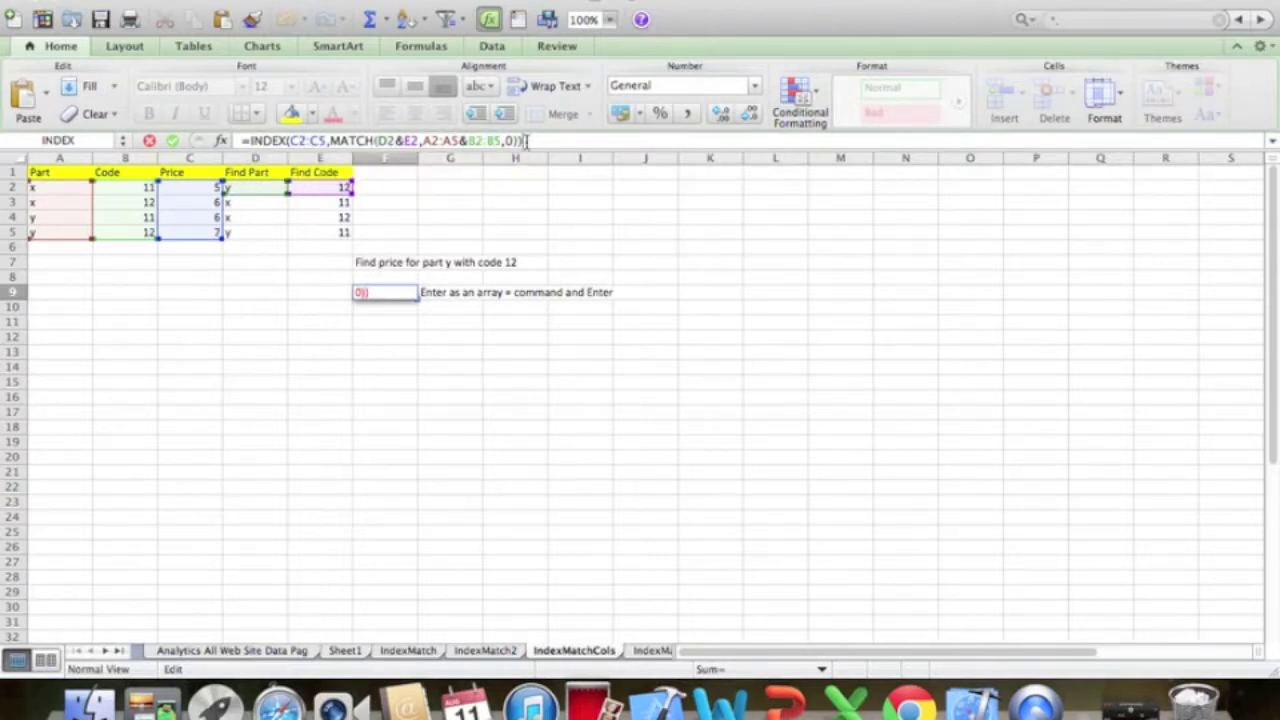
key(super+shift+Return)
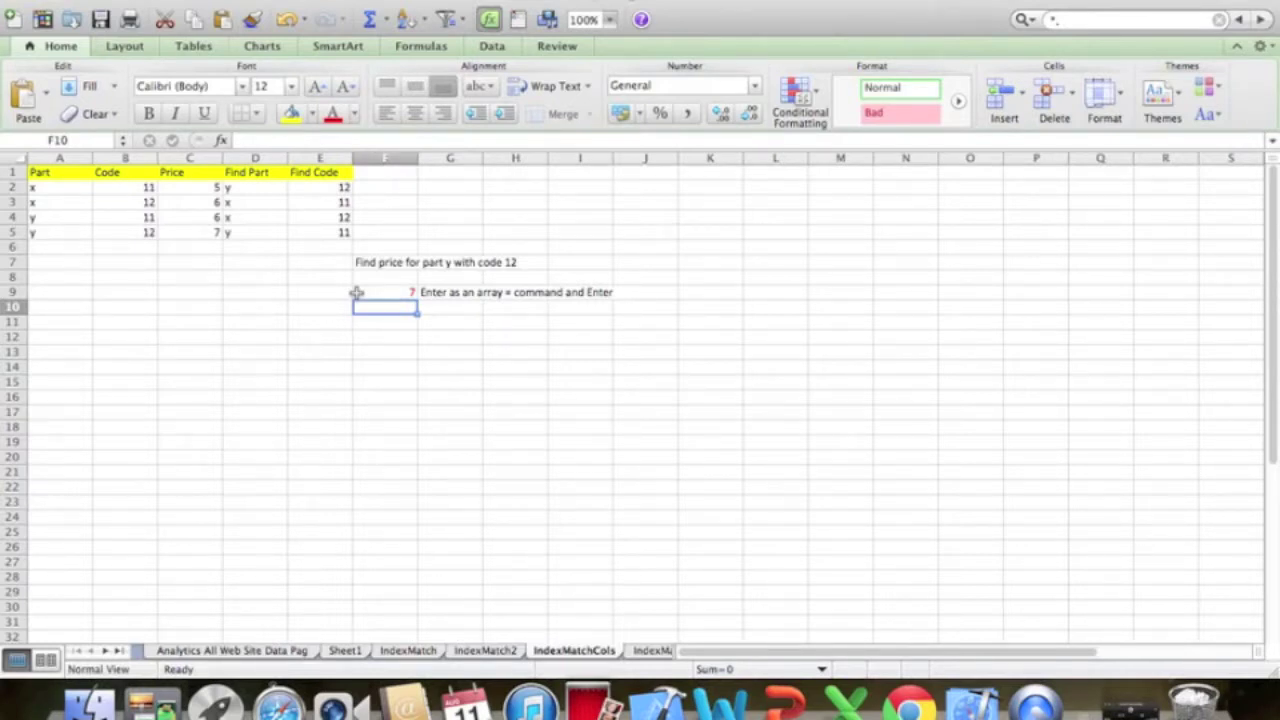
click(358, 292)
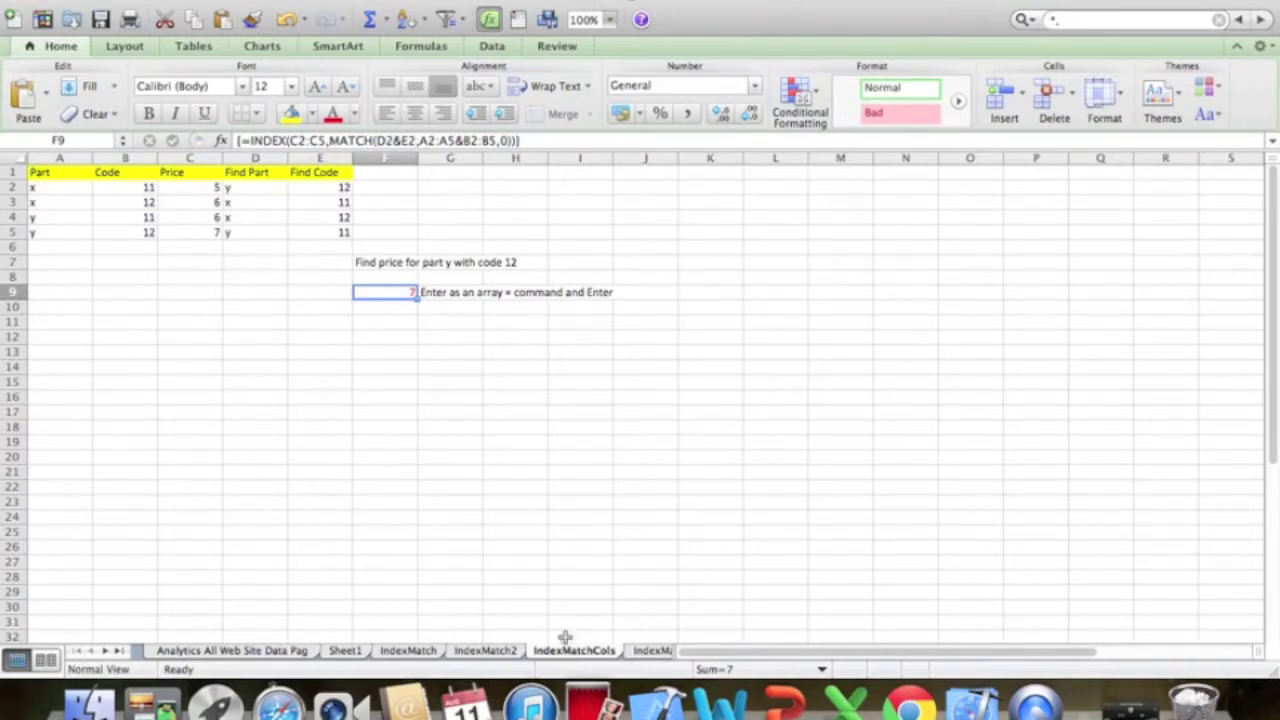
- On the IndexMatchRows sheet, make the Find Part and Find Price rows in A4:E5 bold
click(648, 652)
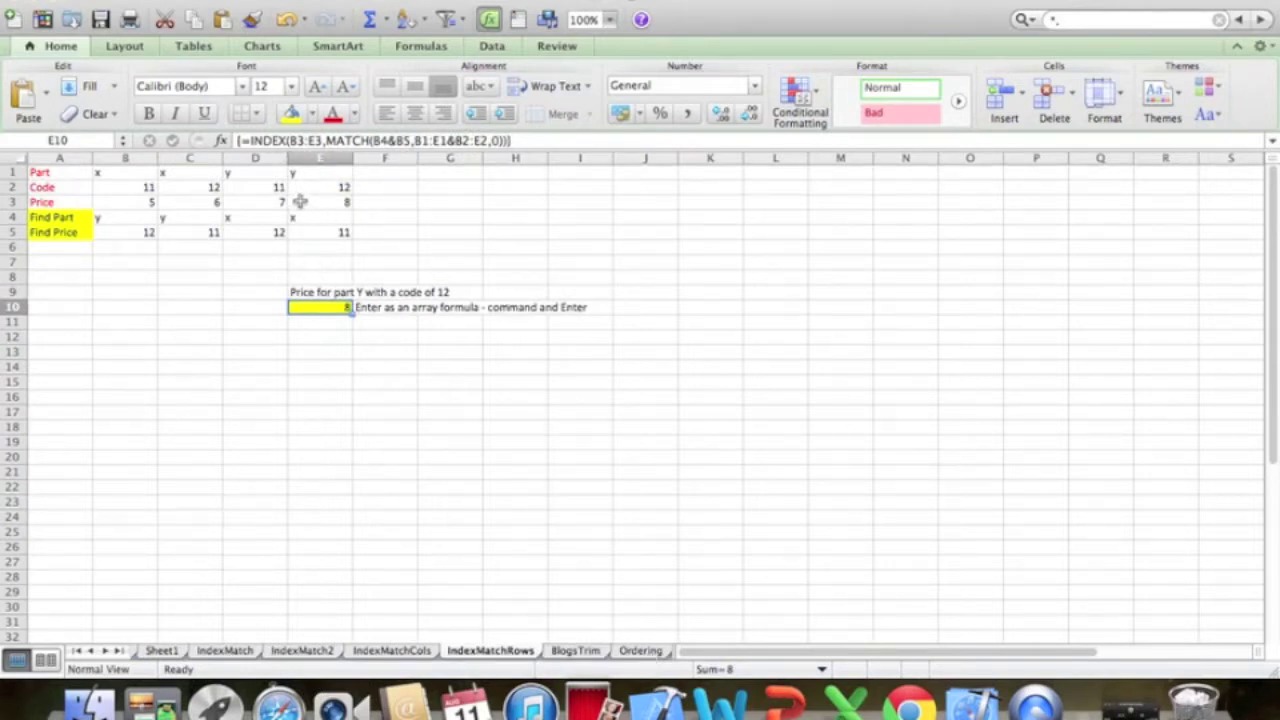
drag(65, 213, 311, 233)
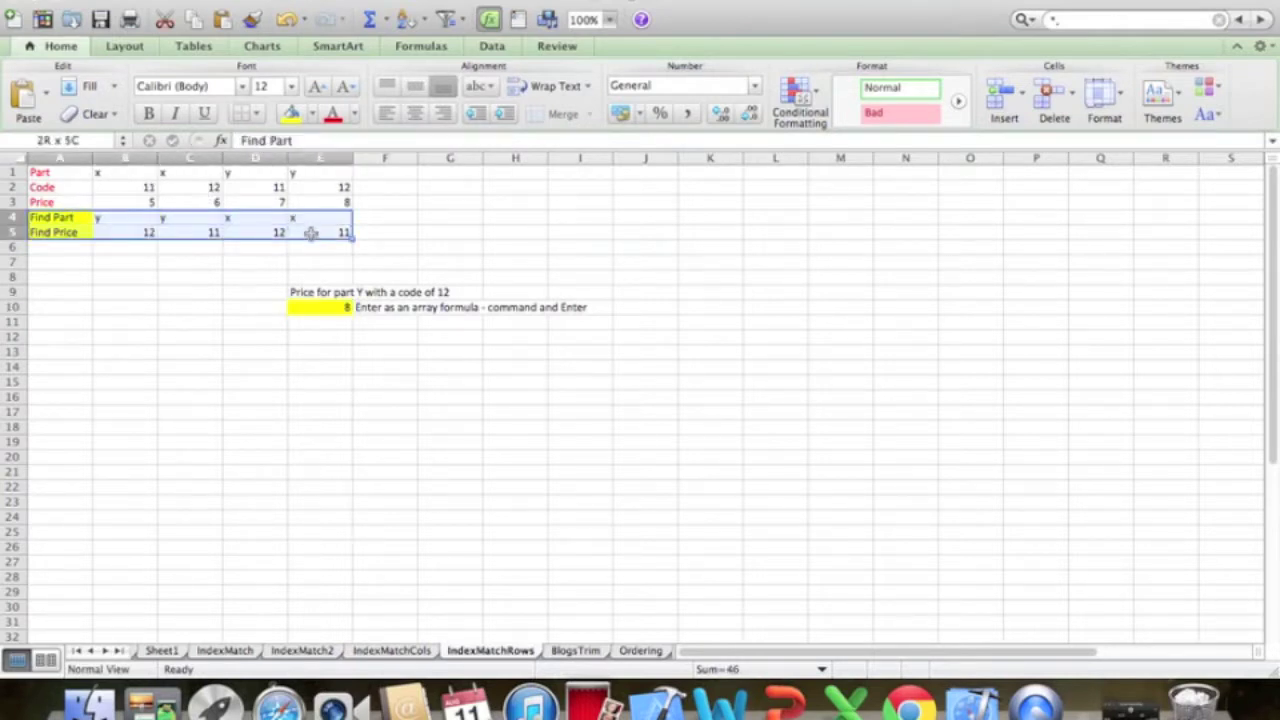
click(148, 113)
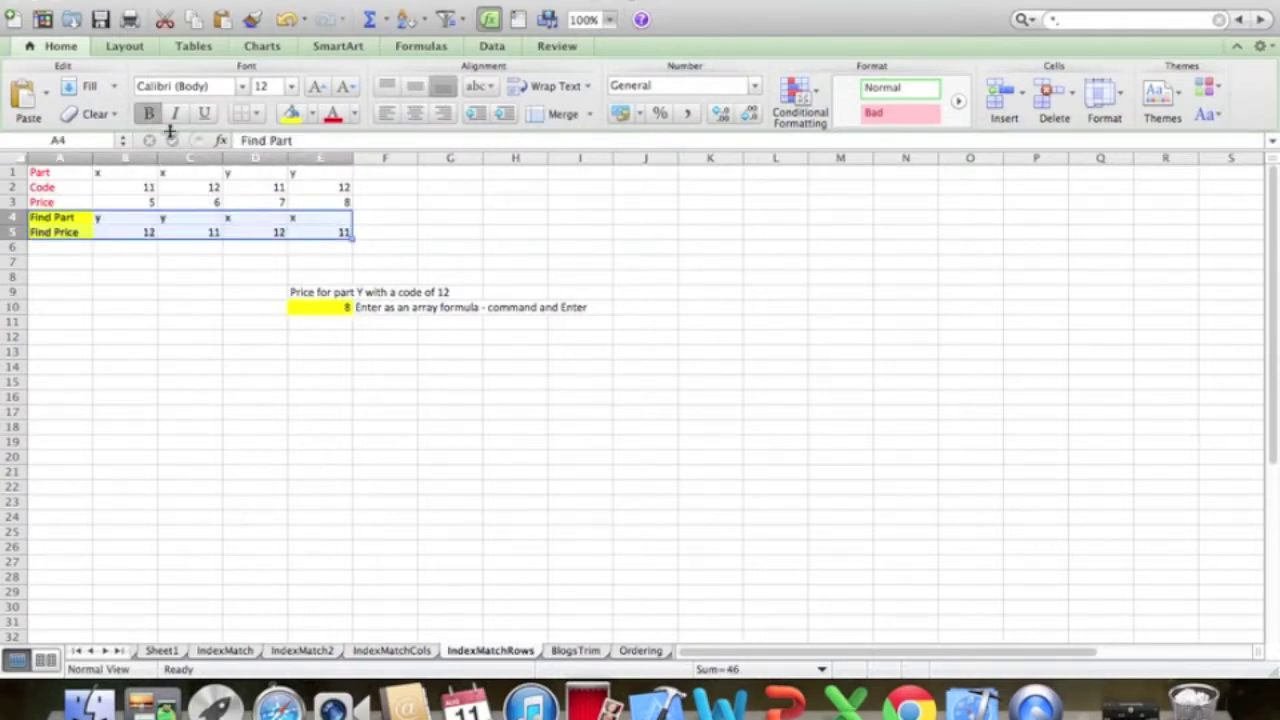
click(452, 258)
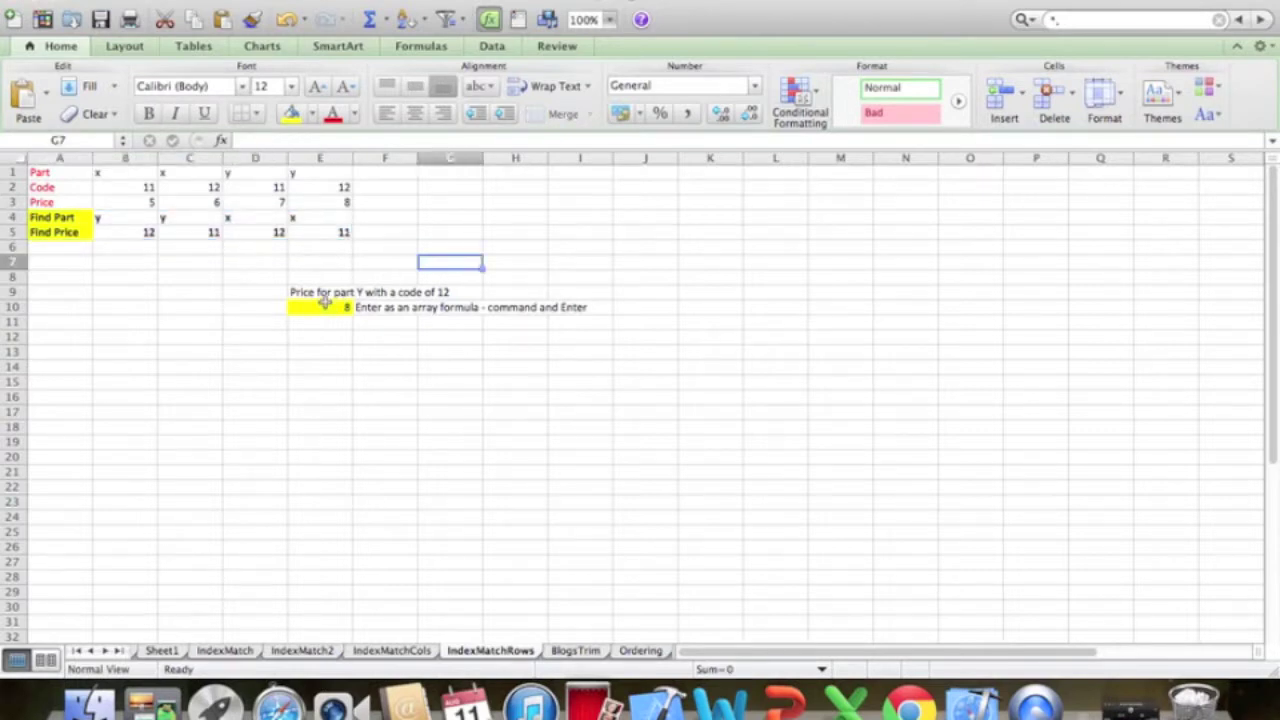
- Fill the Part, Code and Price rows in A1:E3 with light green
click(323, 292)
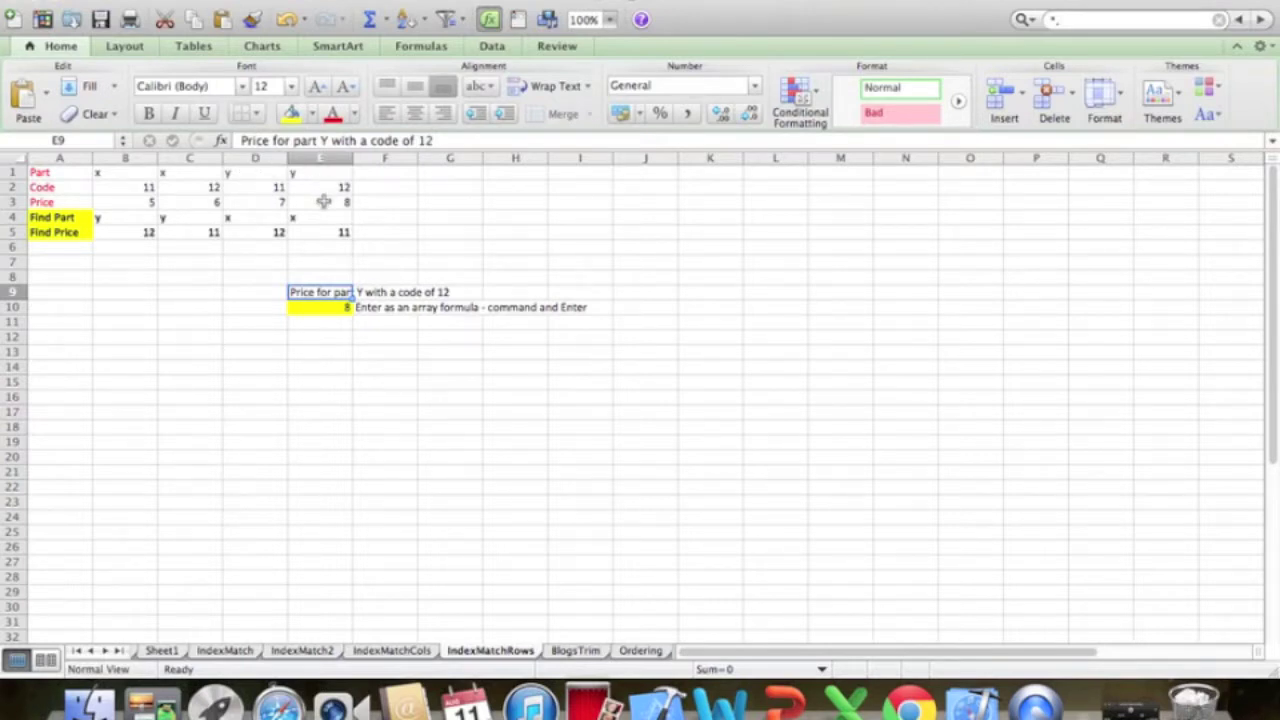
drag(323, 202, 57, 172)
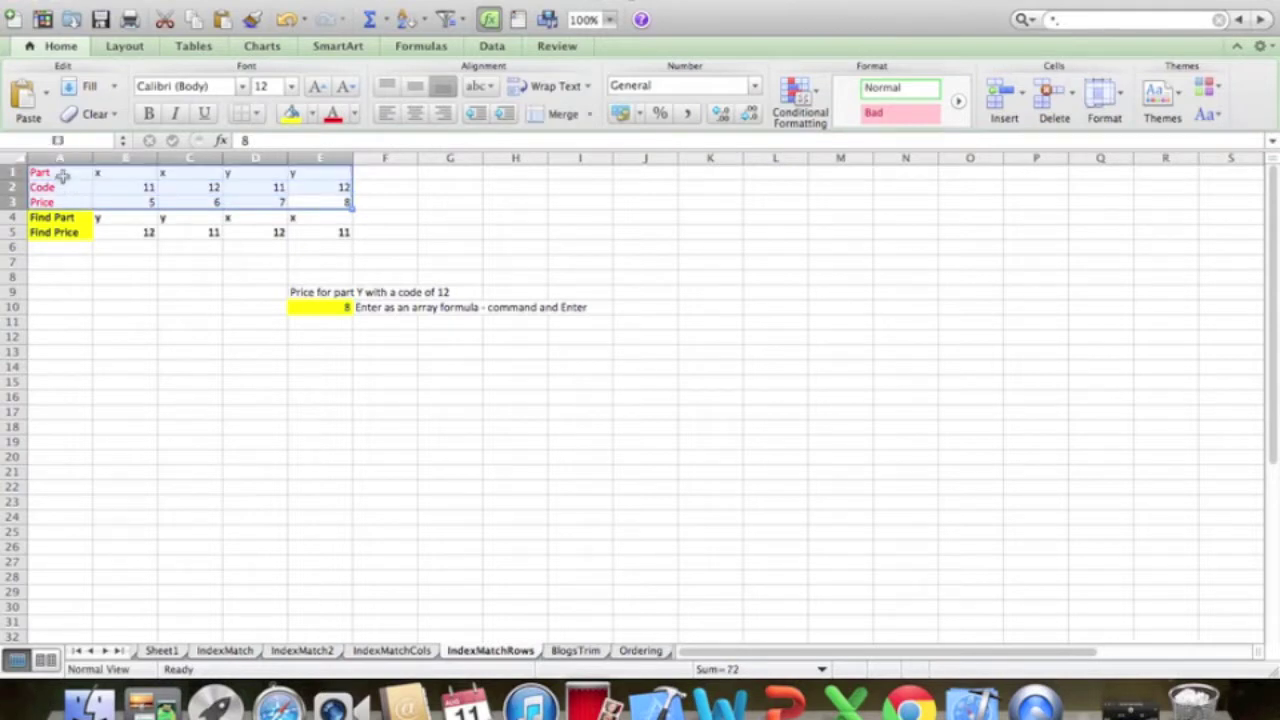
click(312, 114)
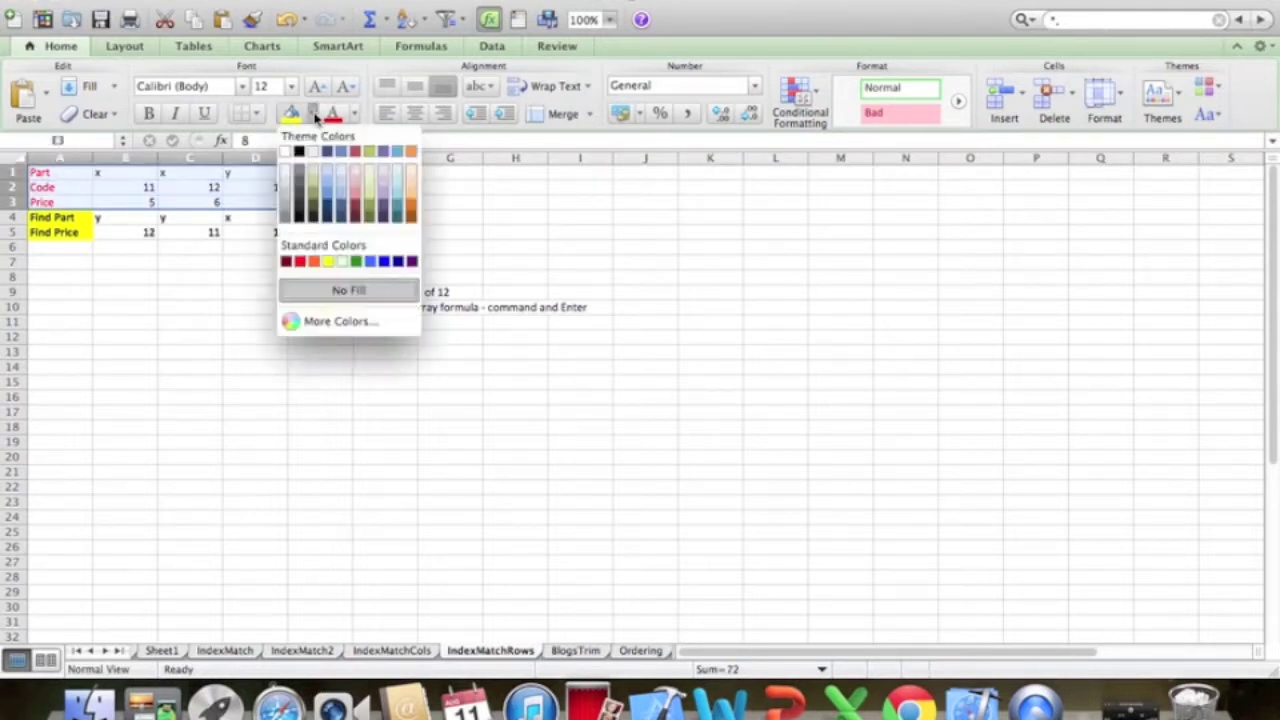
click(343, 262)
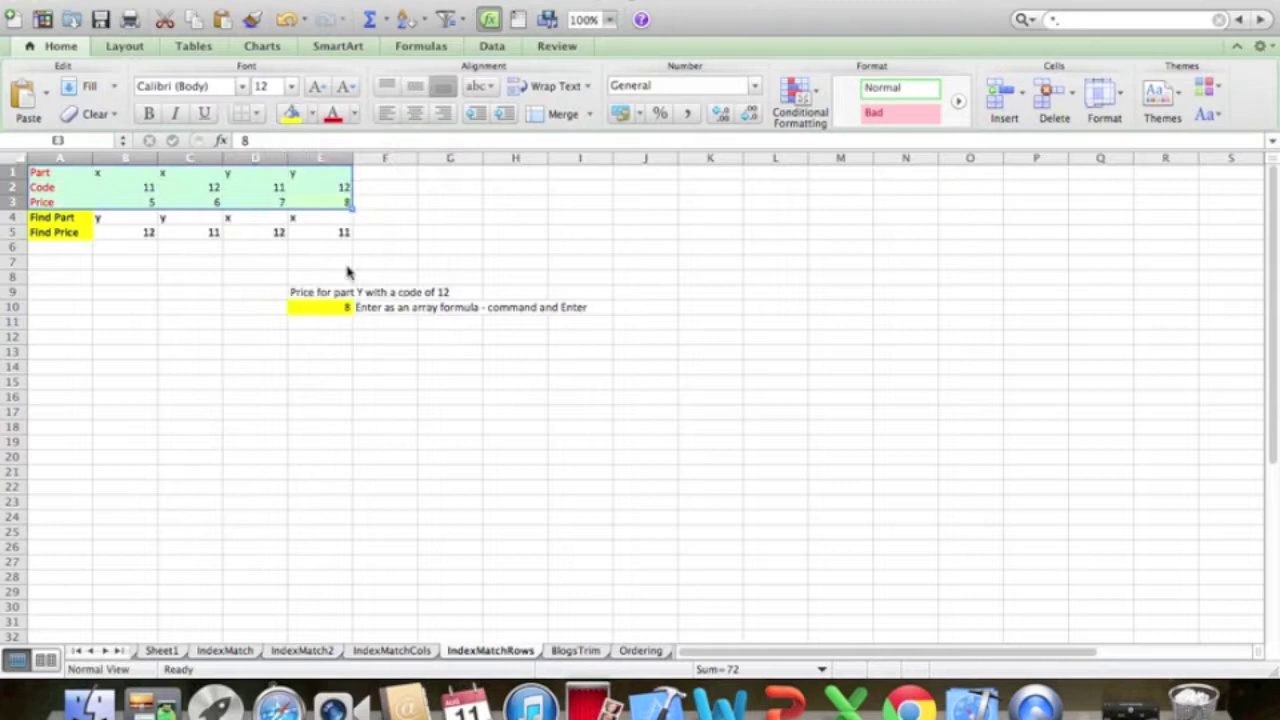
click(172, 279)
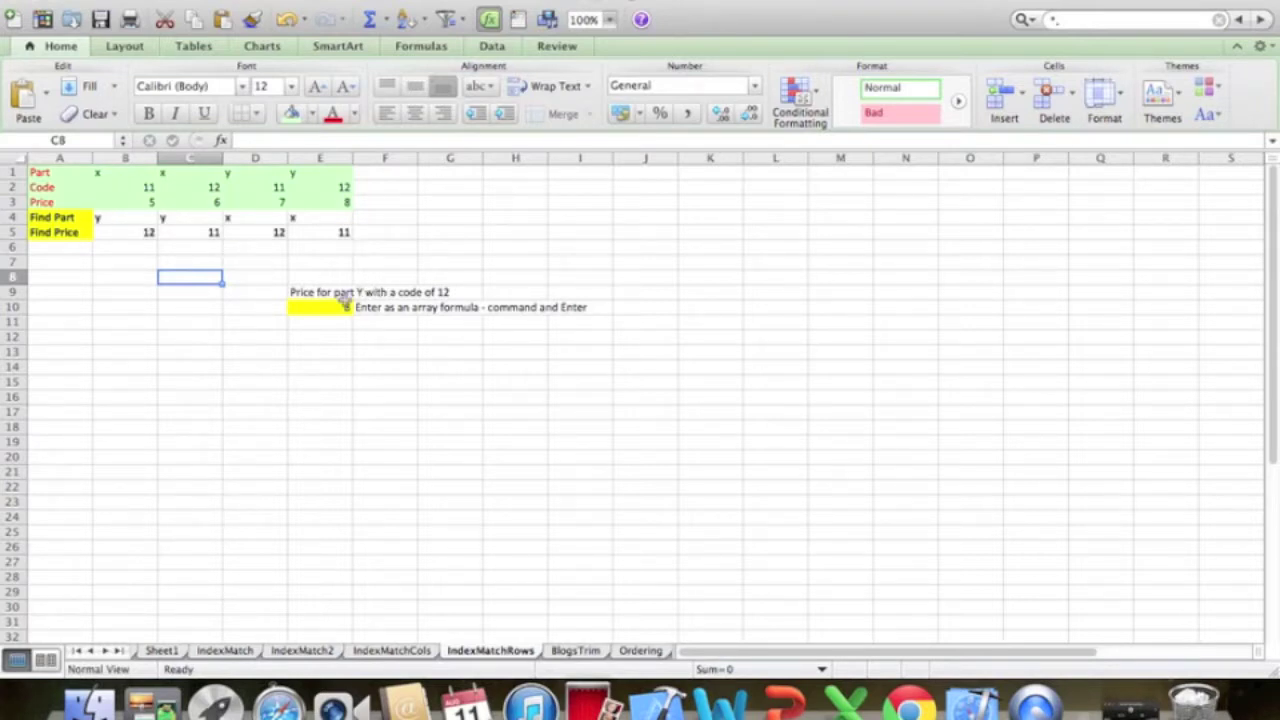
- Review the INDEX and MATCH arguments of the E10 formula and re-enter it as an array formula
click(342, 307)
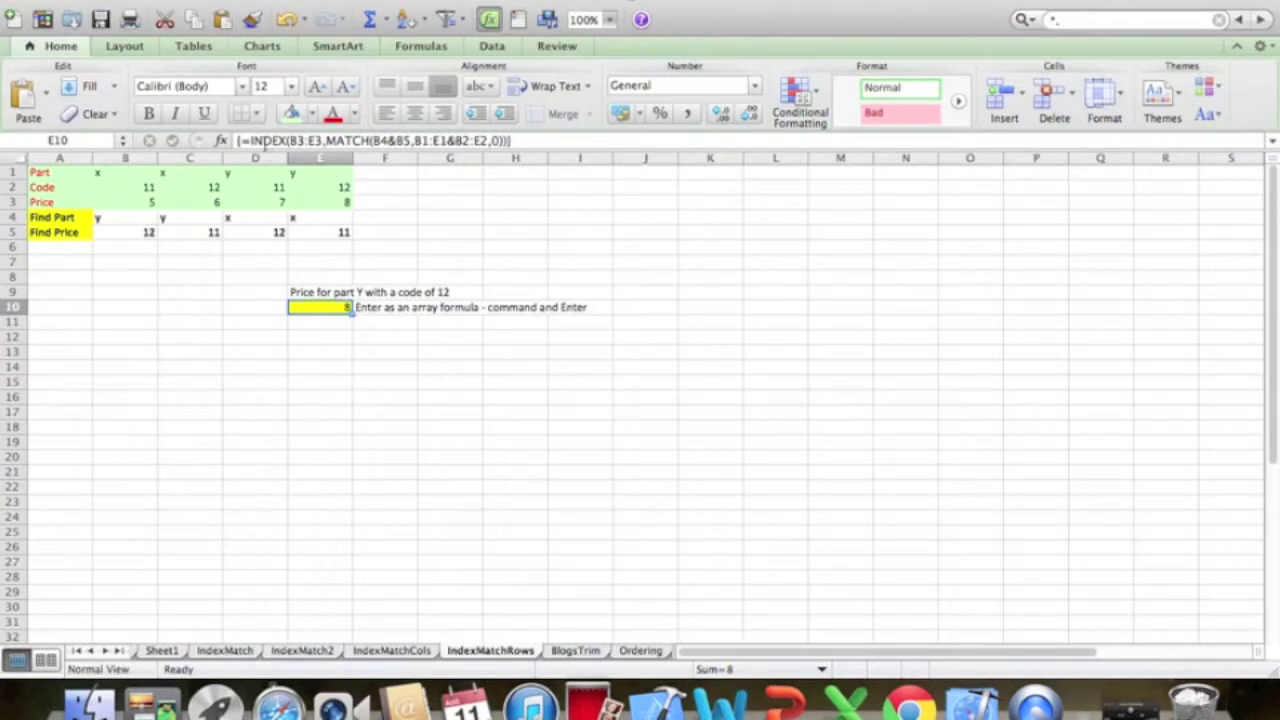
click(308, 141)
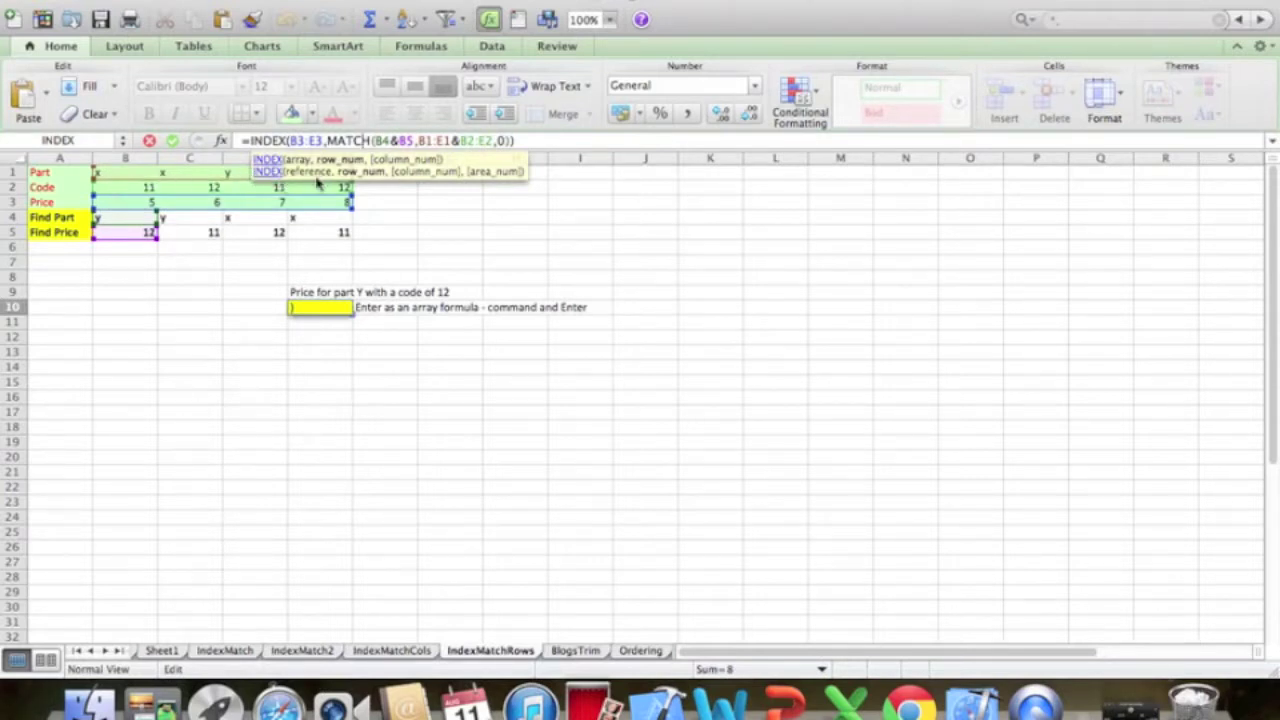
click(515, 140)
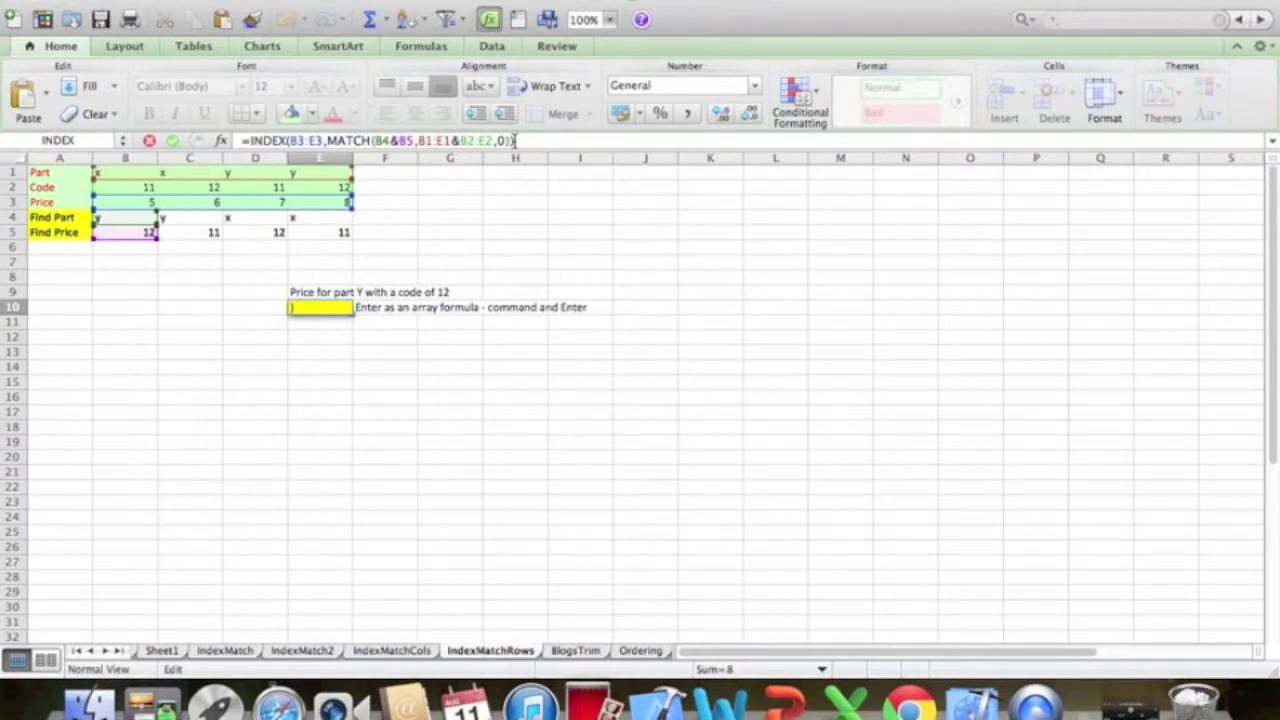
key(super+Return)
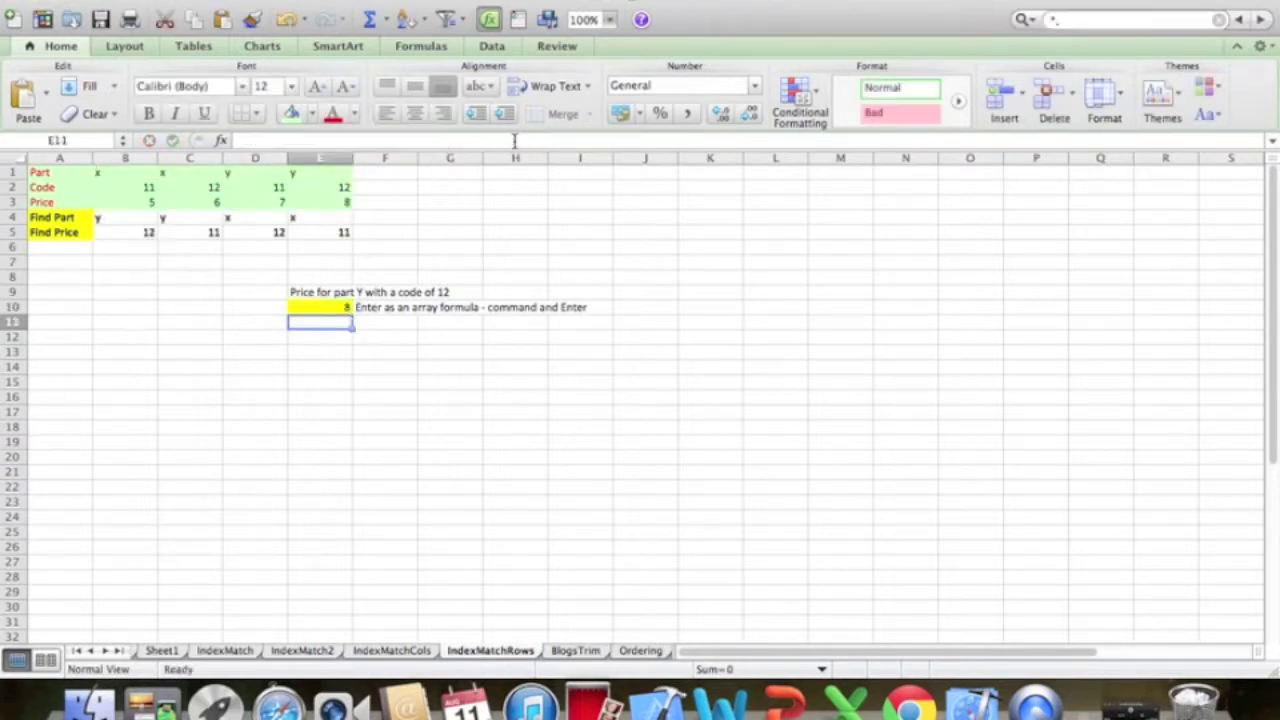
click(322, 302)
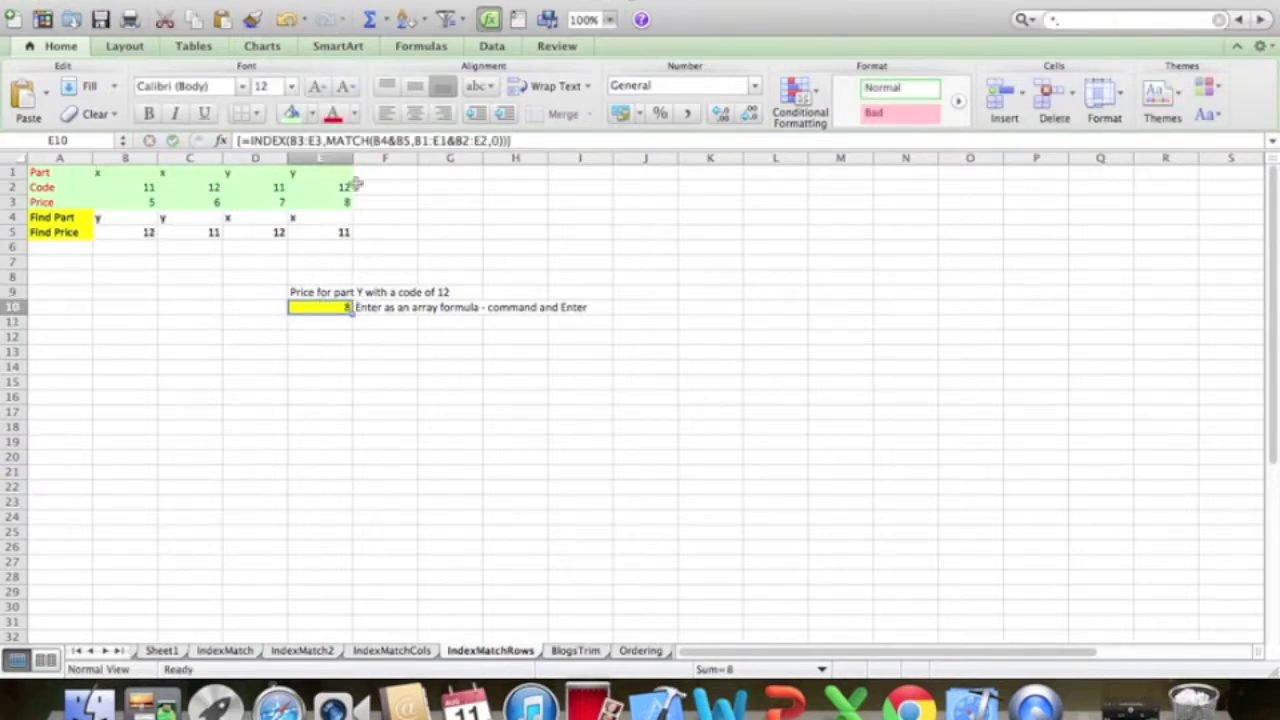
- Set the second lookup reference in the E10 MATCH function to C5 and enter the formula as an array formula
click(412, 140)
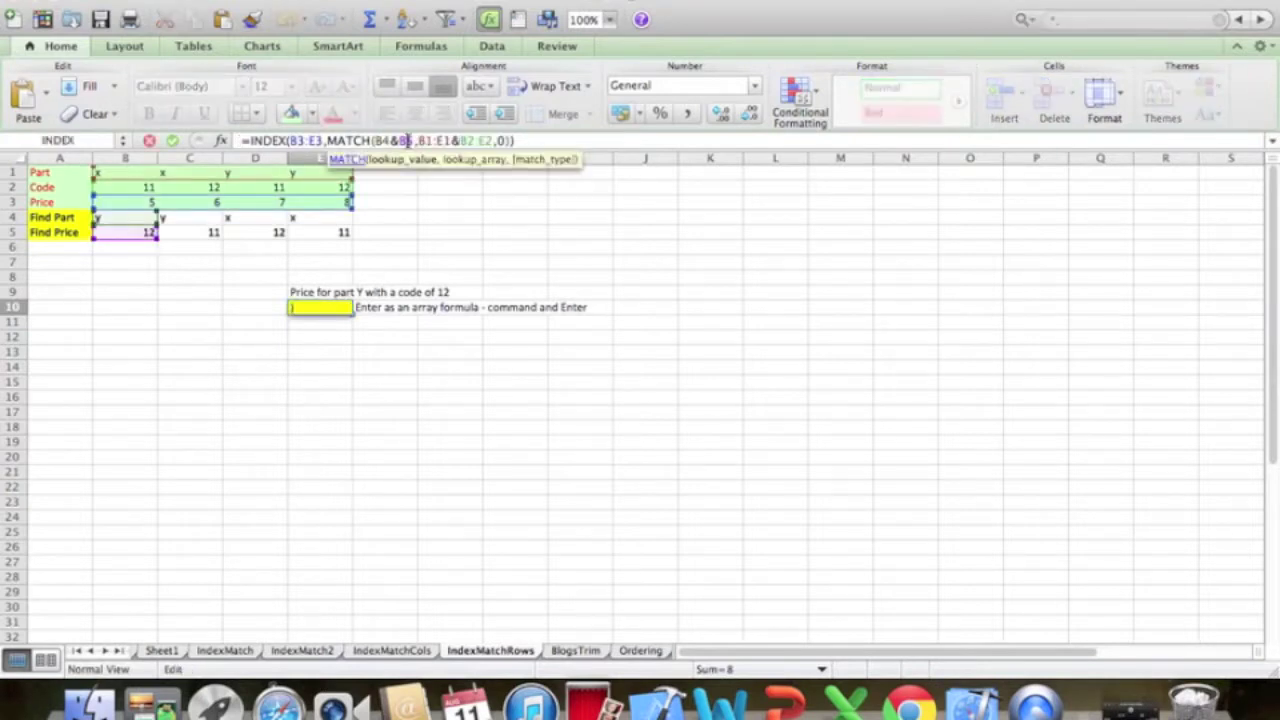
key(BackSpace)
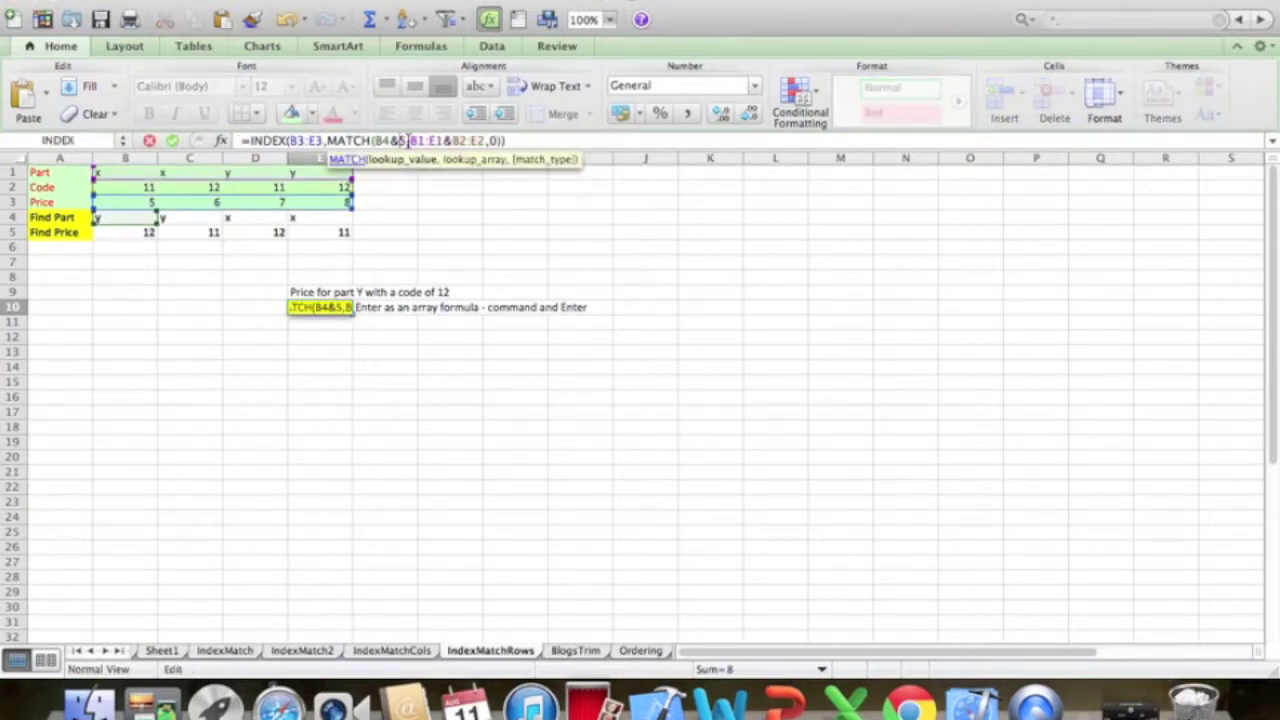
text(B)
key(Return)
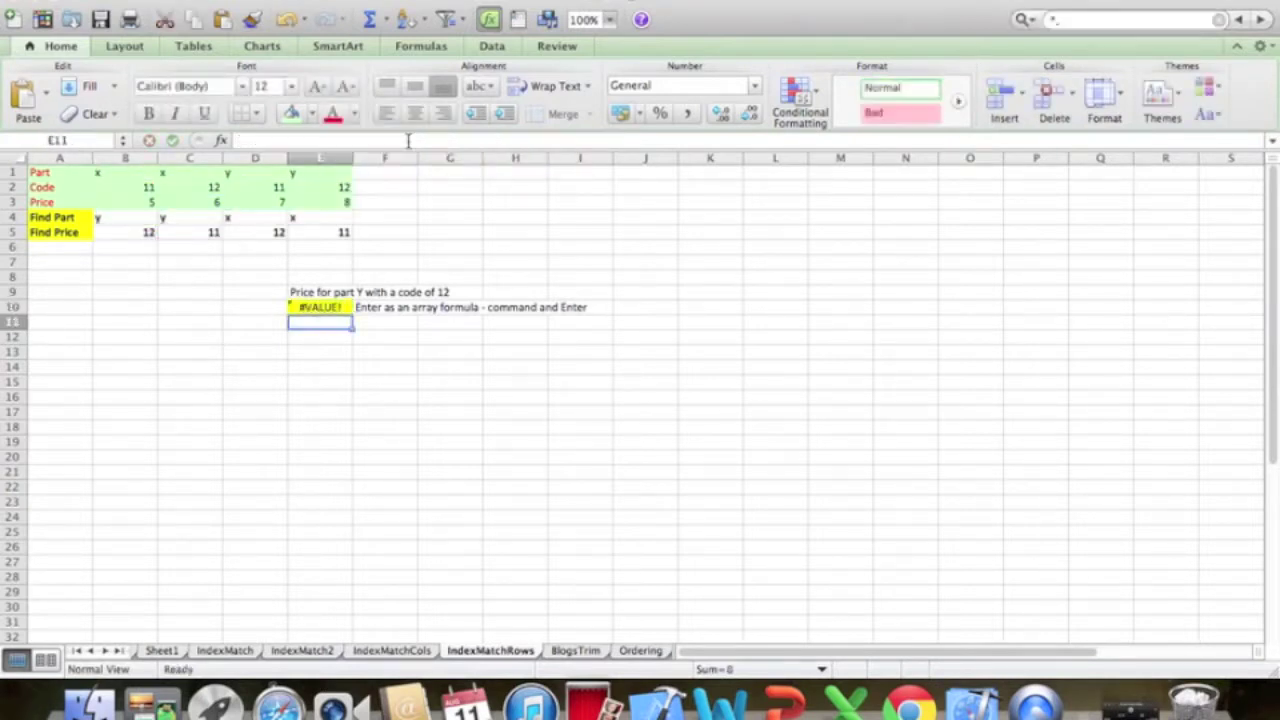
click(337, 307)
click(527, 141)
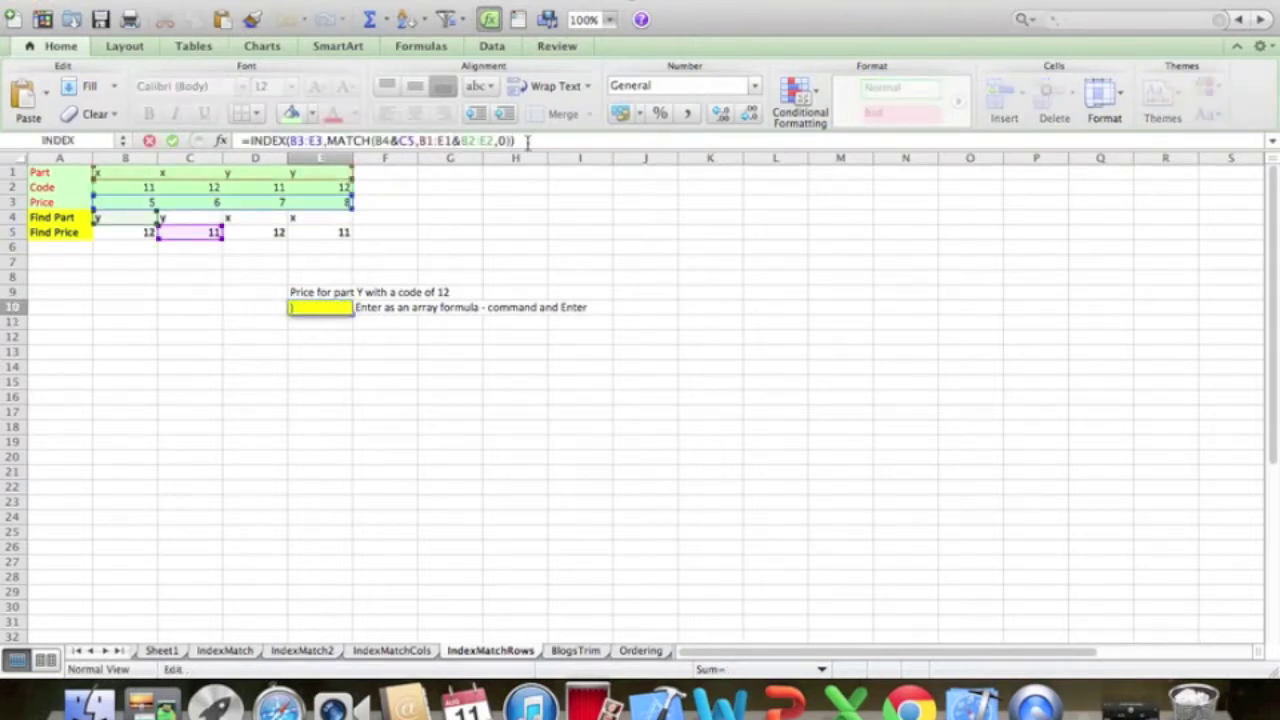
key(super+Return)
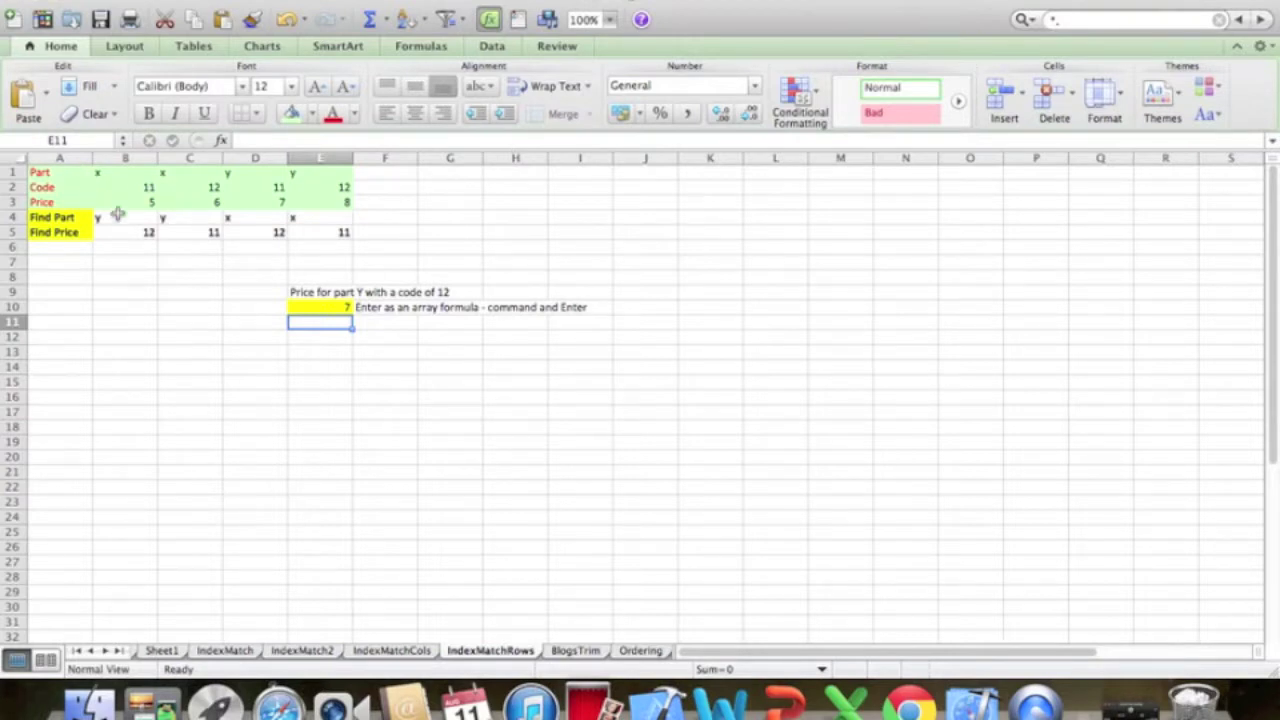
- Compare the lookup pair in C4:C5 with the code and price in D2:D3, and examine the Part and Code rows
drag(177, 215, 172, 232)
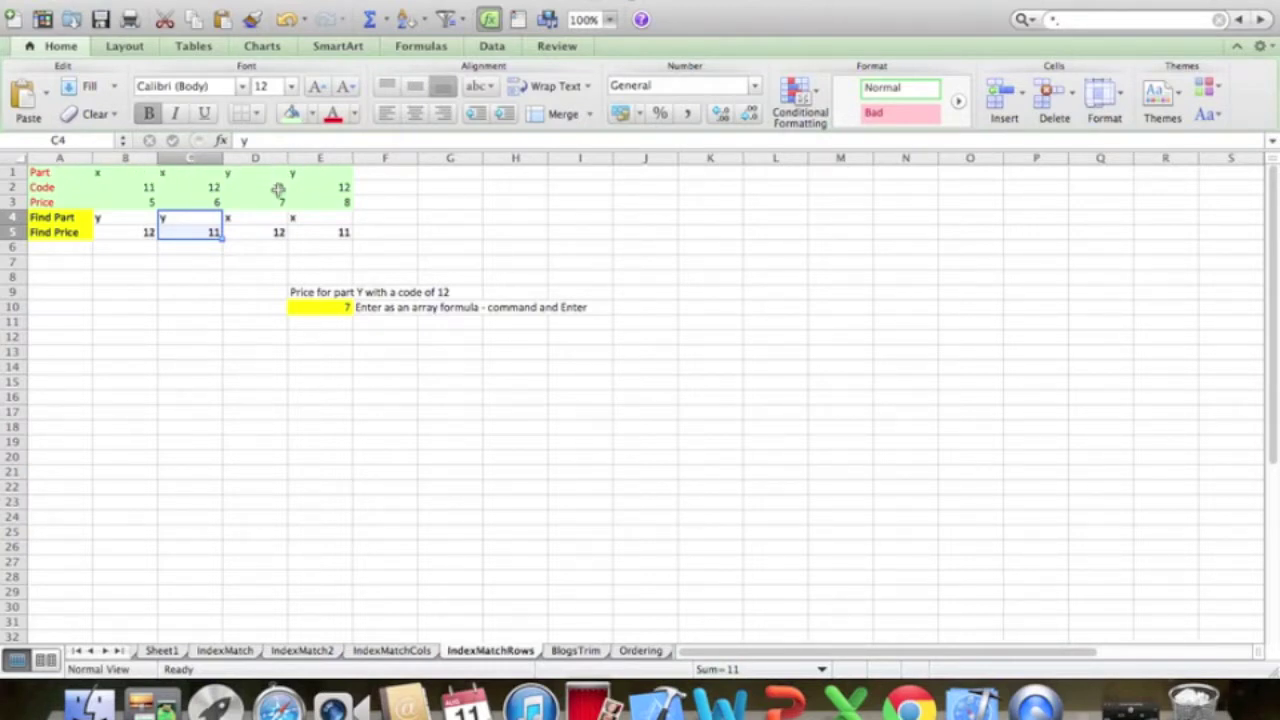
mouse_move(278, 202)
mouse_down()
mouse_move(272, 174)
mouse_move(275, 189)
mouse_up()
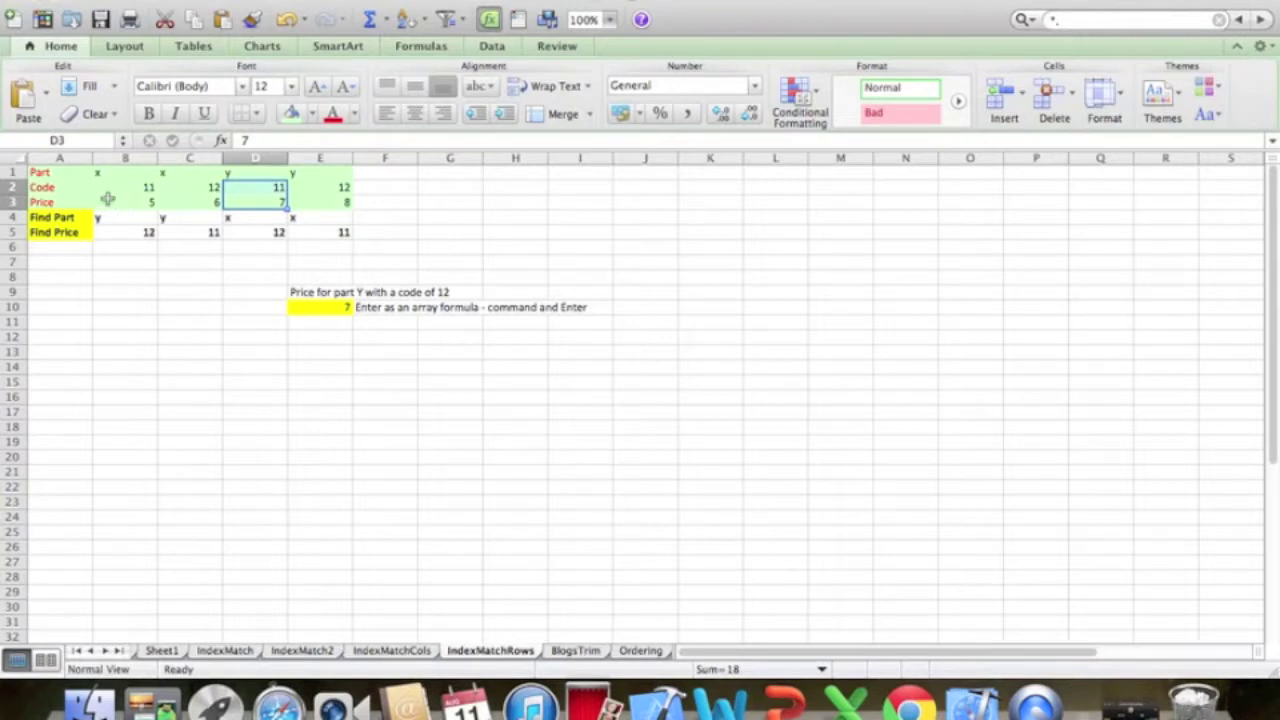
drag(60, 173, 288, 172)
drag(62, 190, 255, 190)
- Fill the Code row in A2:E2 with a blue theme colour
drag(60, 202, 303, 180)
click(320, 188)
click(312, 113)
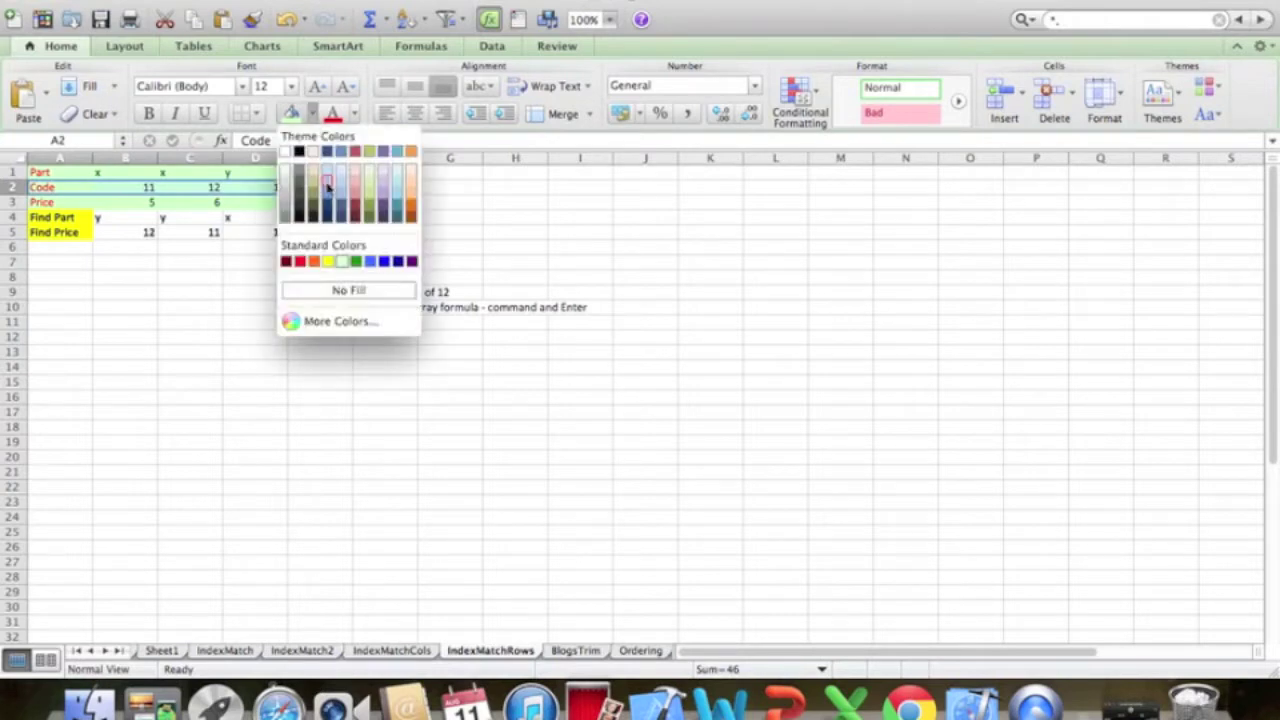
click(328, 187)
click(84, 175)
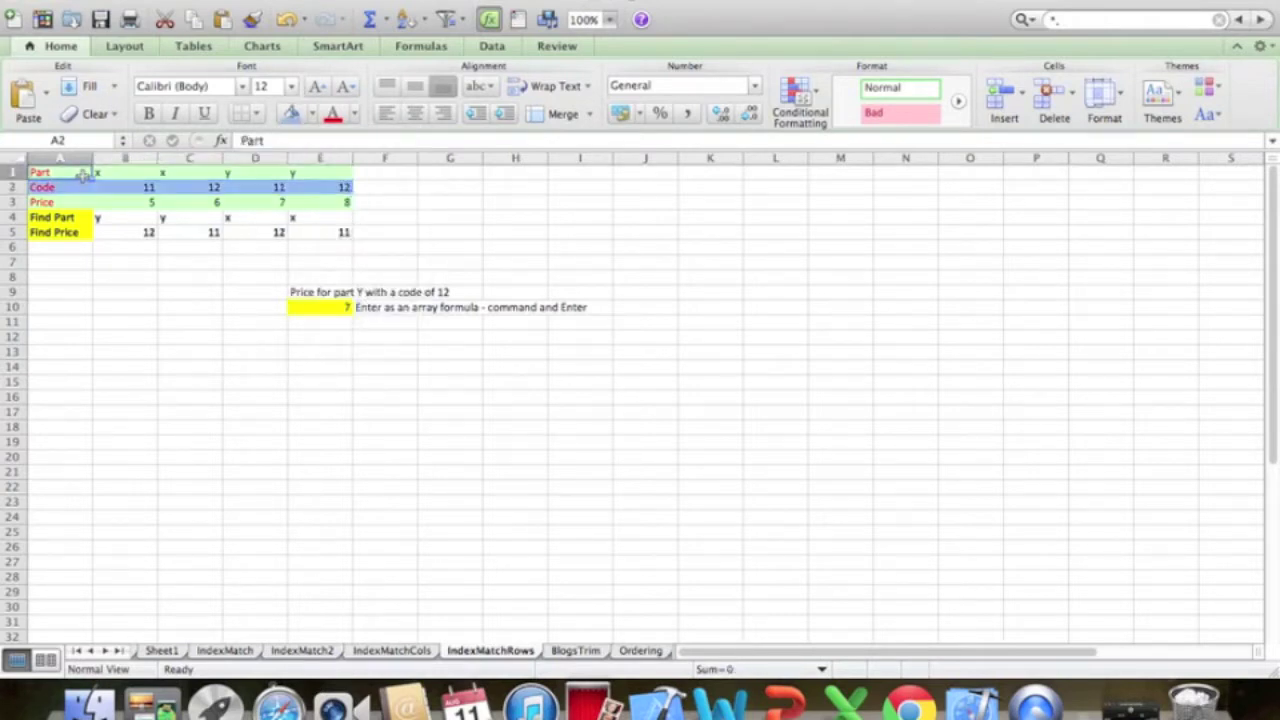
- Fill the Part row in A1:E1 with a light pink theme colour
drag(84, 175, 320, 163)
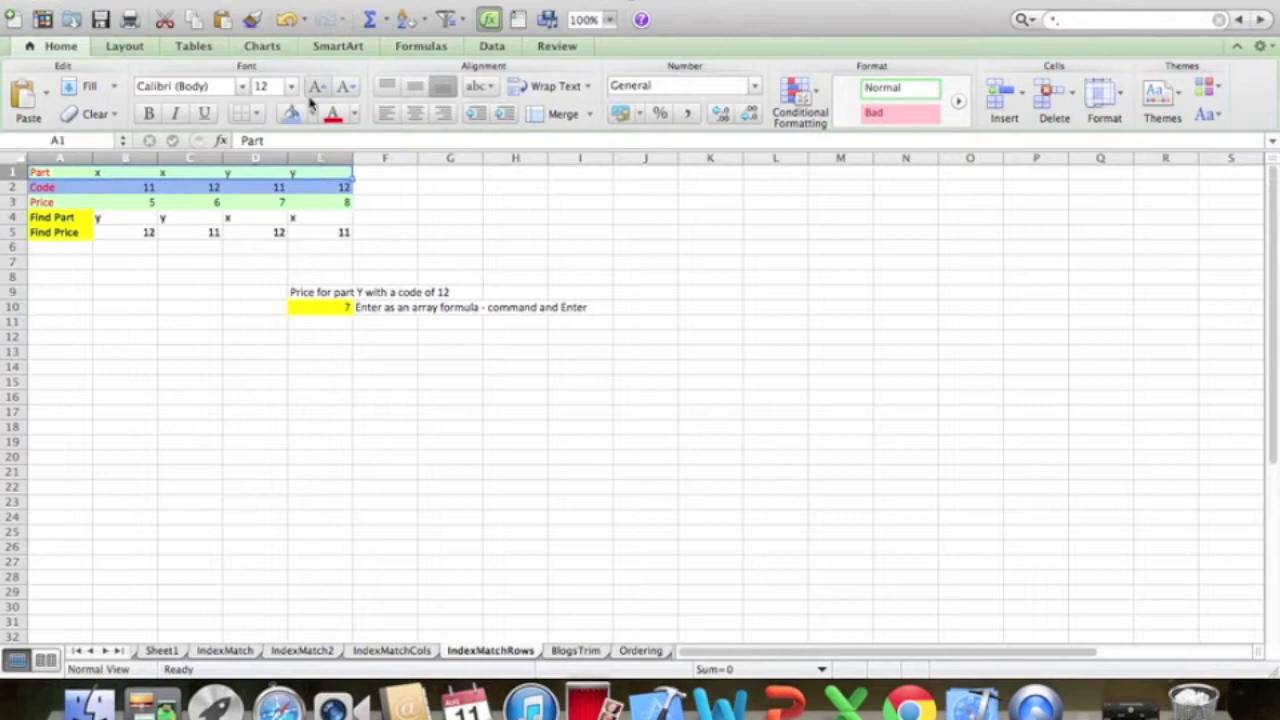
click(313, 114)
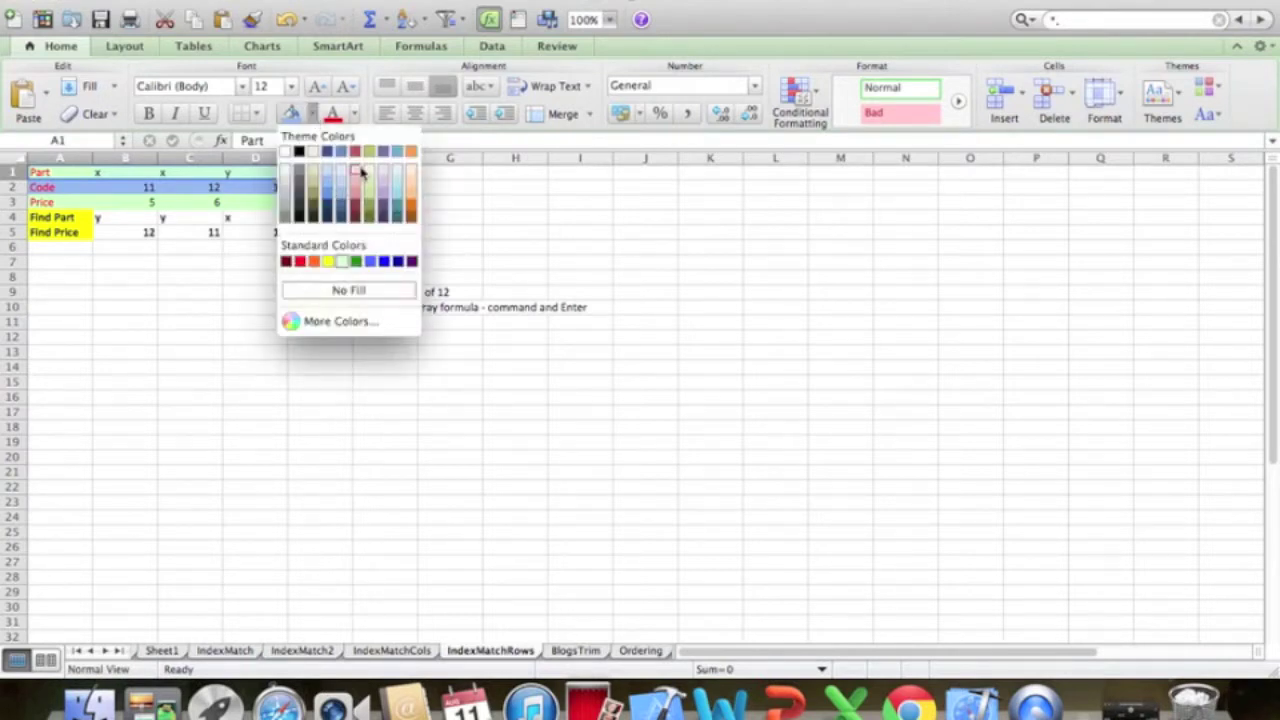
click(361, 172)
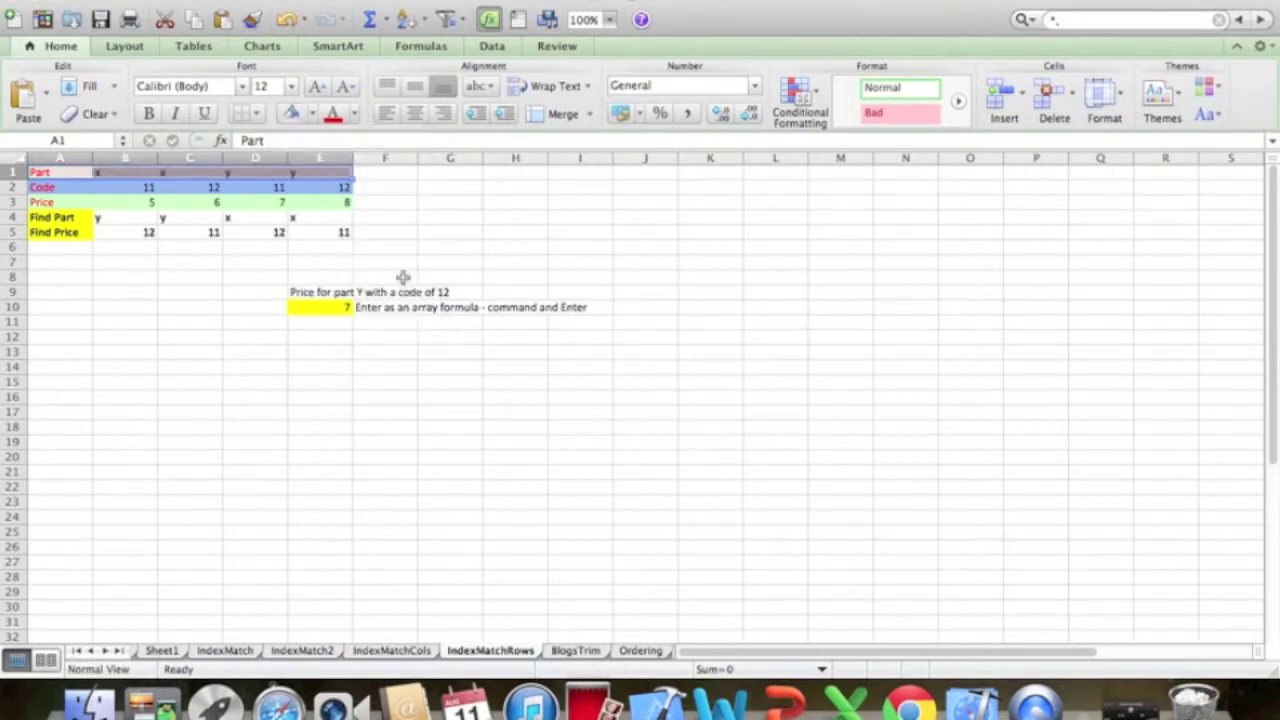
click(403, 290)
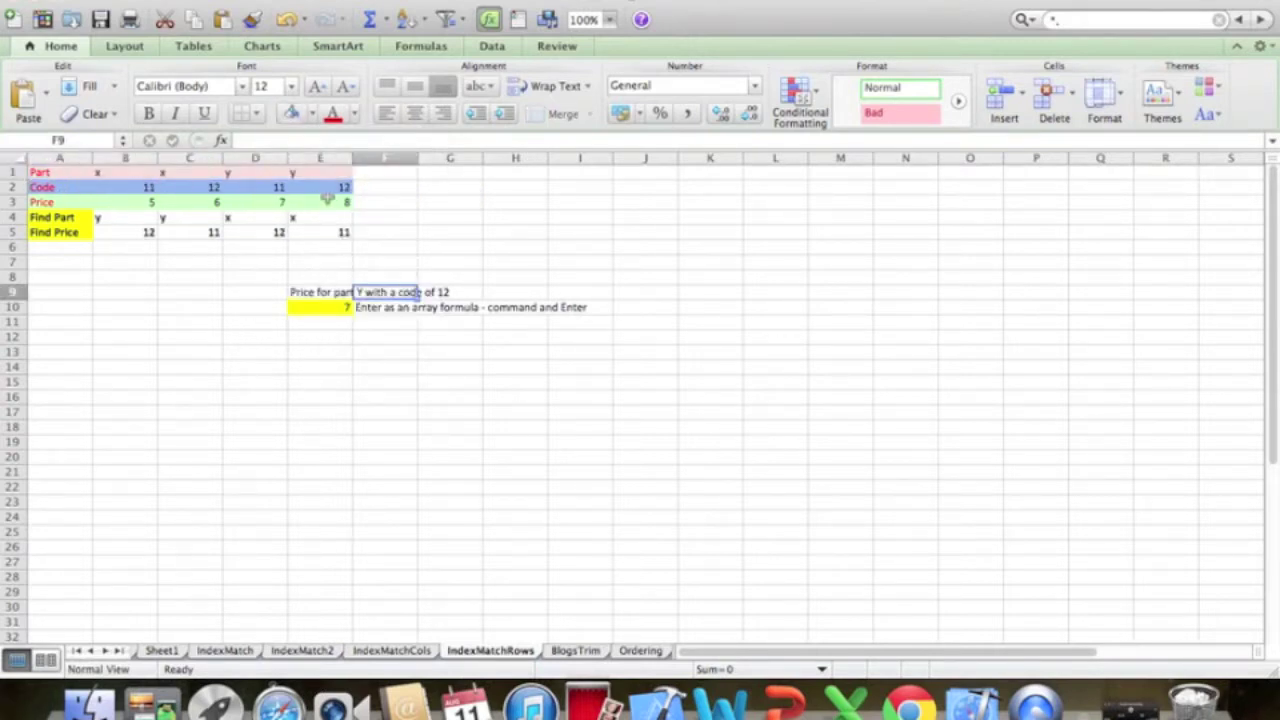
- Compare the column layout in IndexMatchCols with the row layout in IndexMatchRows, and open the BlogsTrim sheet
click(416, 654)
drag(63, 186, 63, 201)
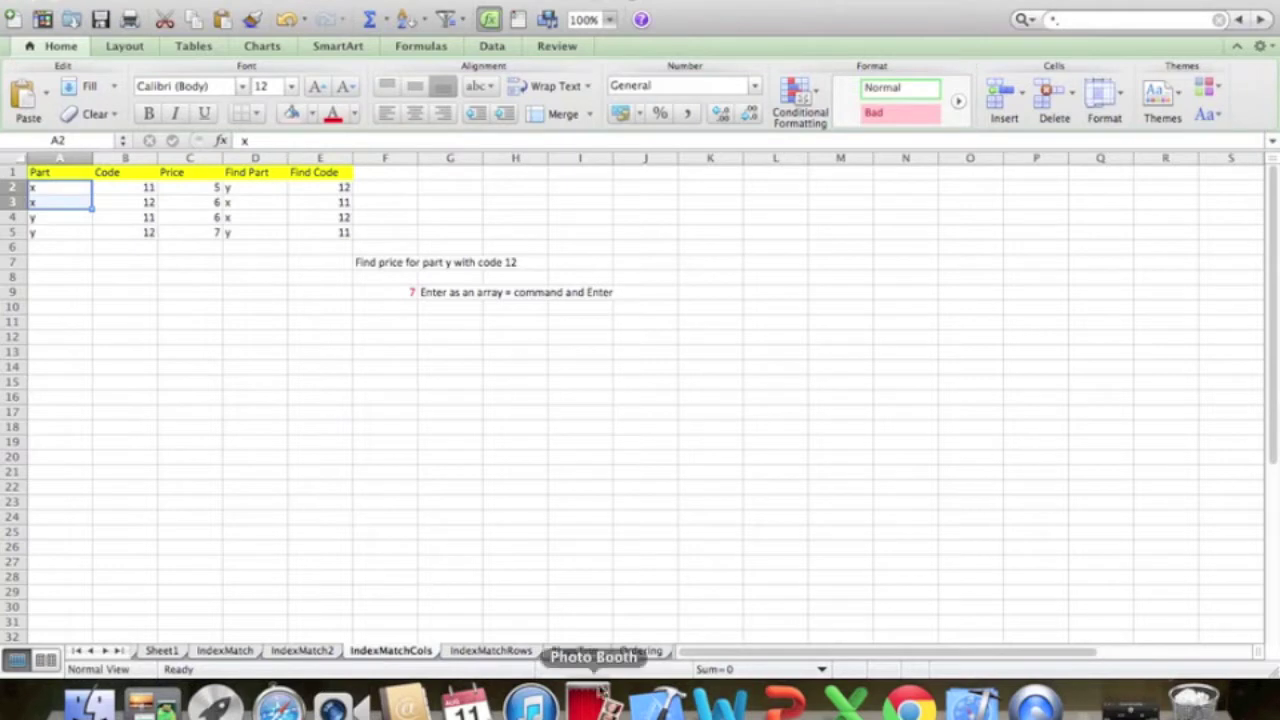
click(493, 651)
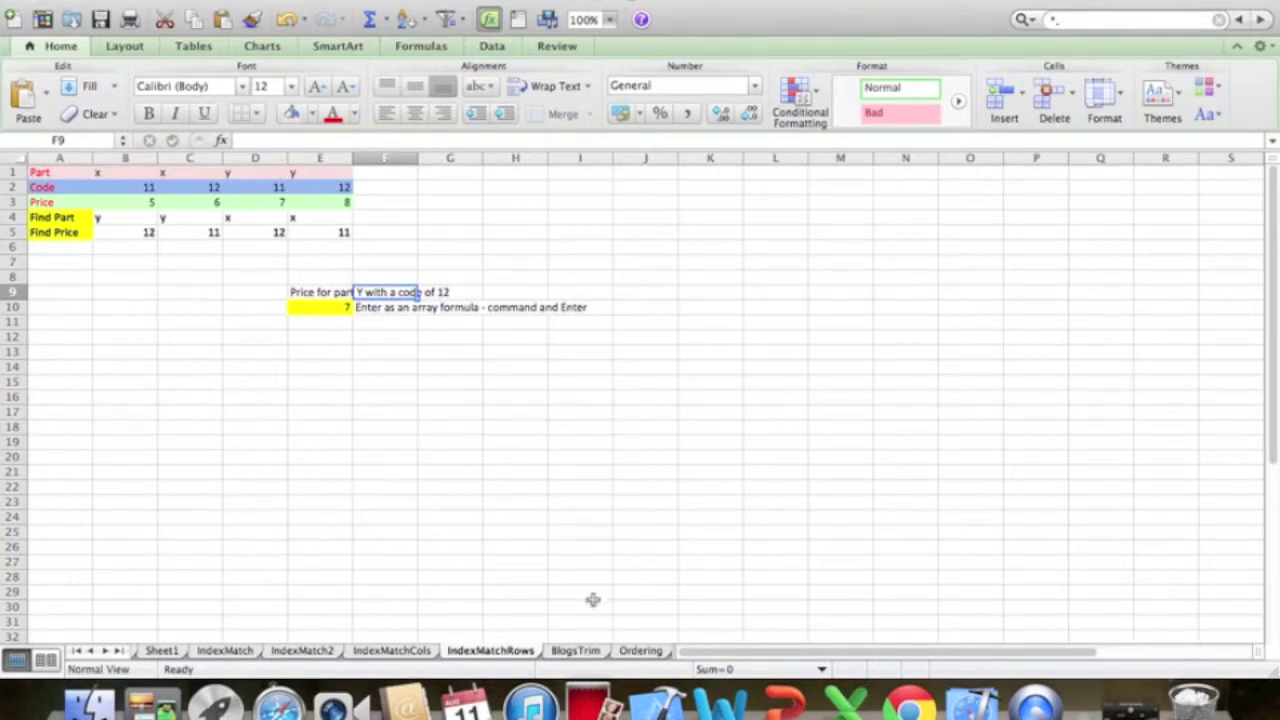
click(580, 651)
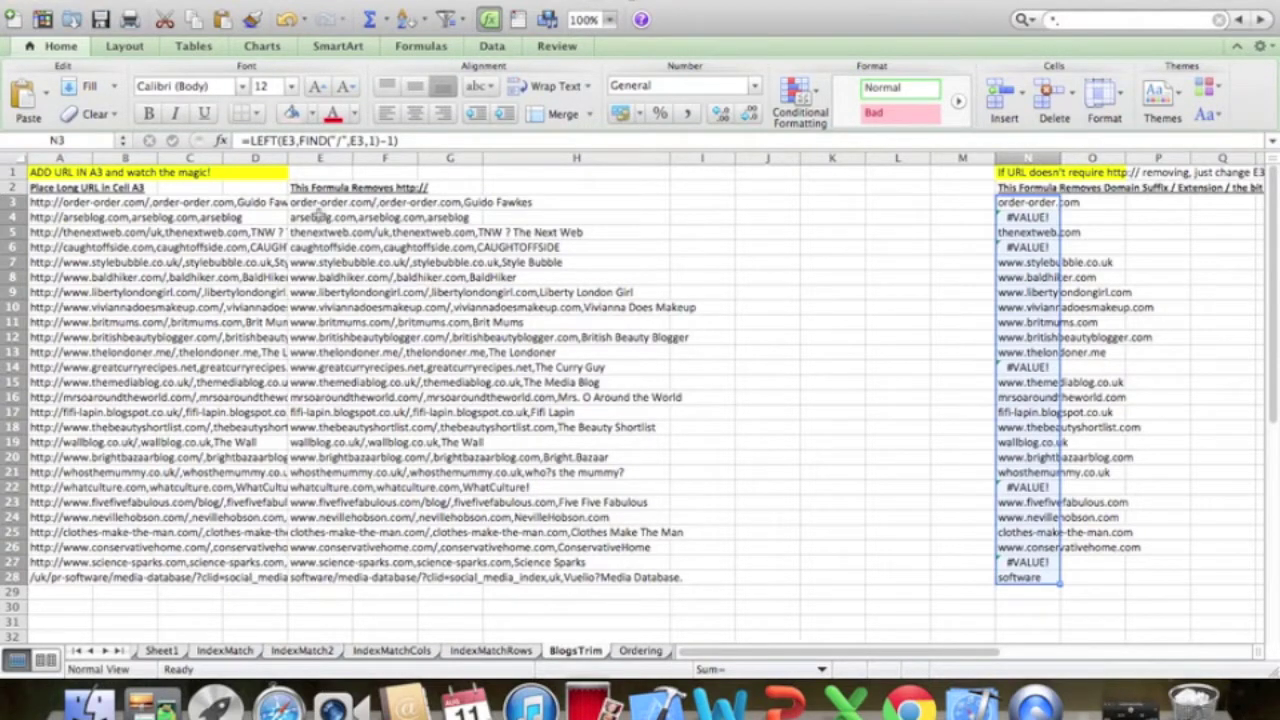
- Switch to Safari, go to the Top 50 UK Blogs page on Vuelio and show its page source
click(280, 702)
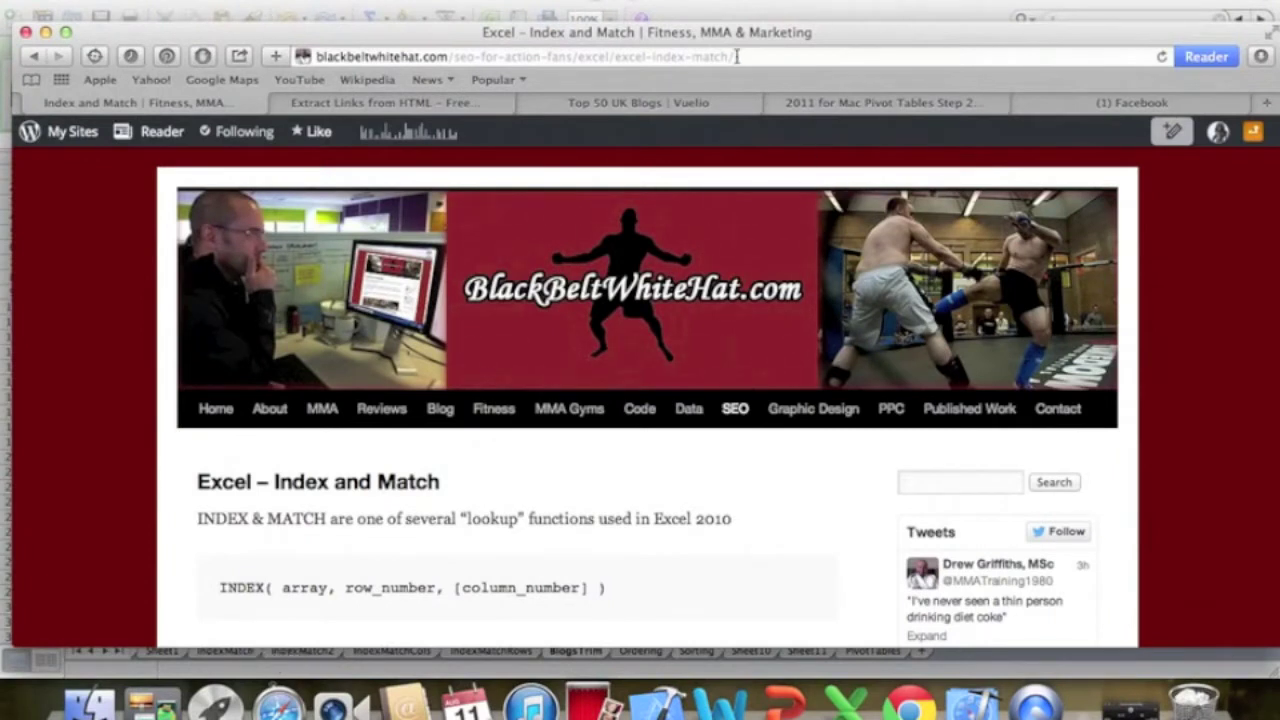
click(585, 108)
scroll(651, 428, up, 5)
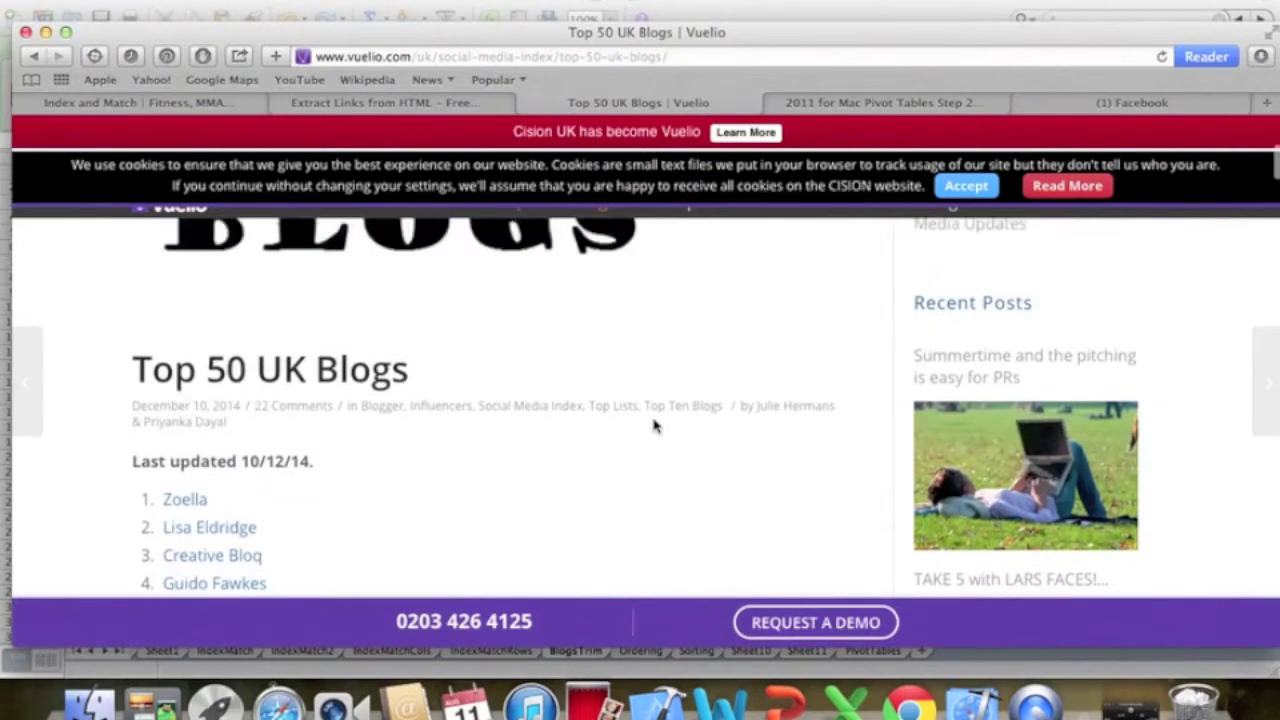
scroll(655, 426, down, 4)
right_click(562, 371)
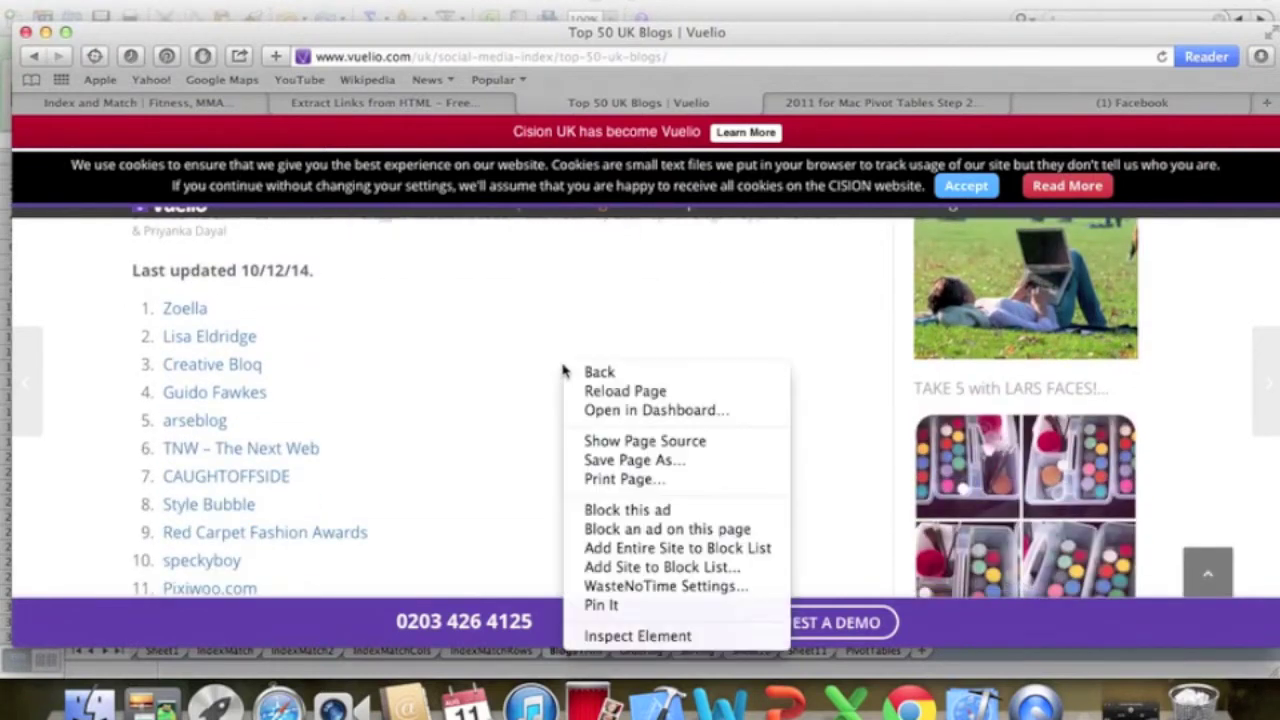
click(646, 452)
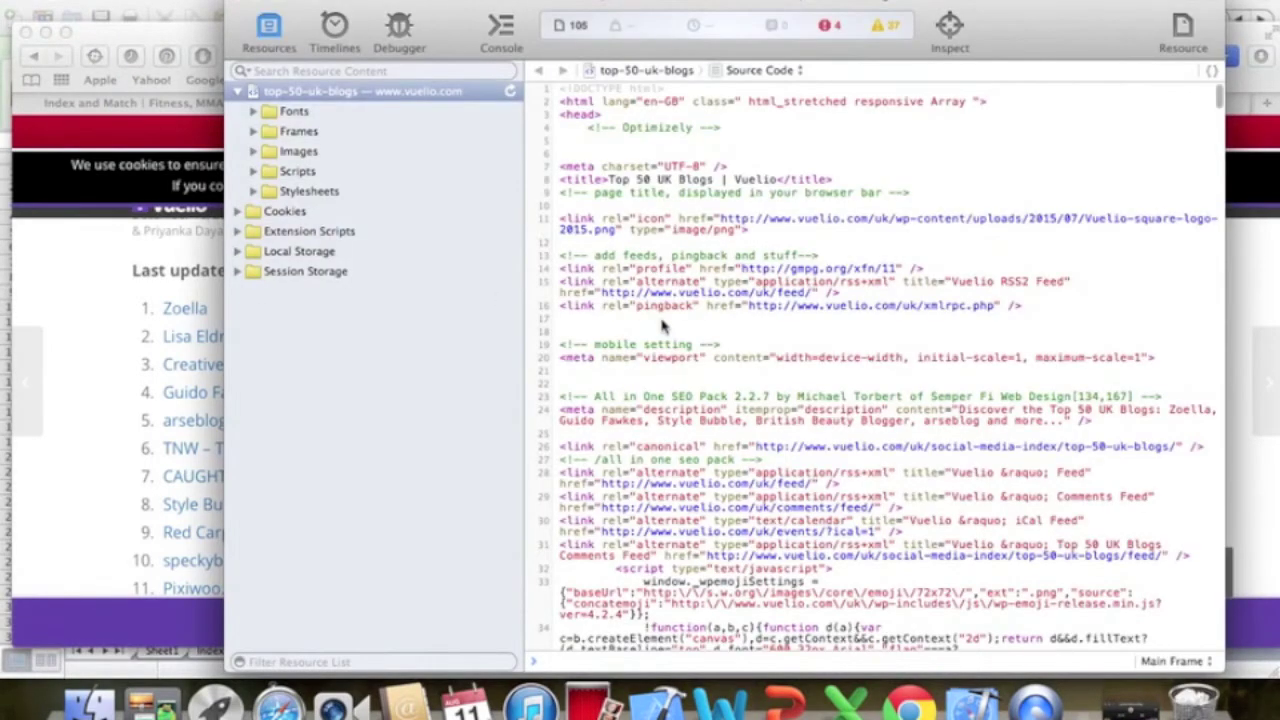
- Search the source code for "zoella" and copy the HTML from the Zoella list item onward
click(703, 320)
key(super+f)
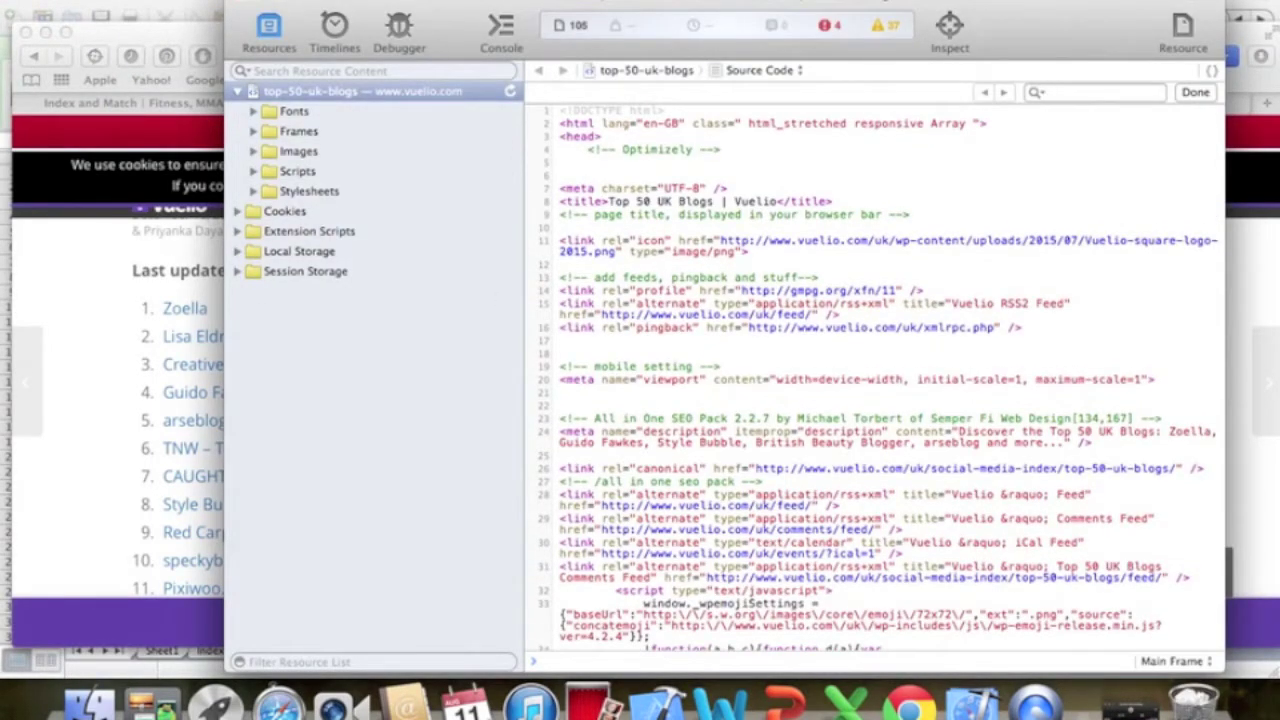
text(zoella)
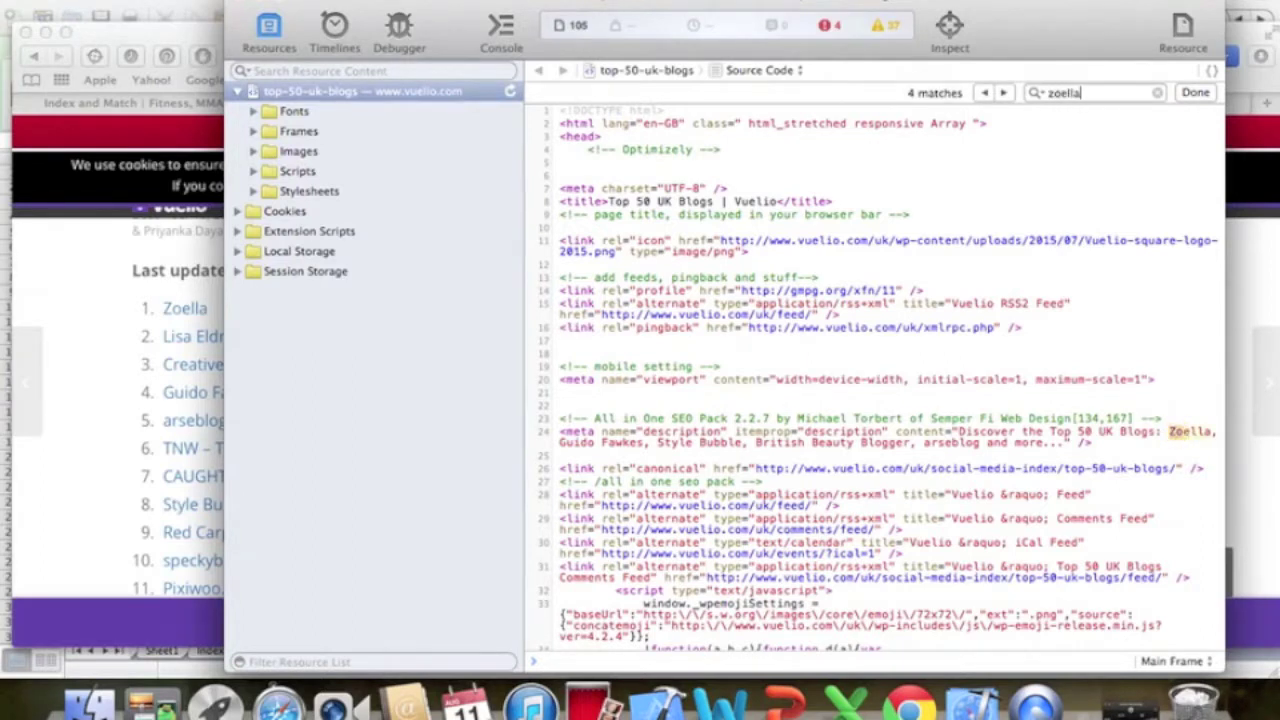
key(Return)
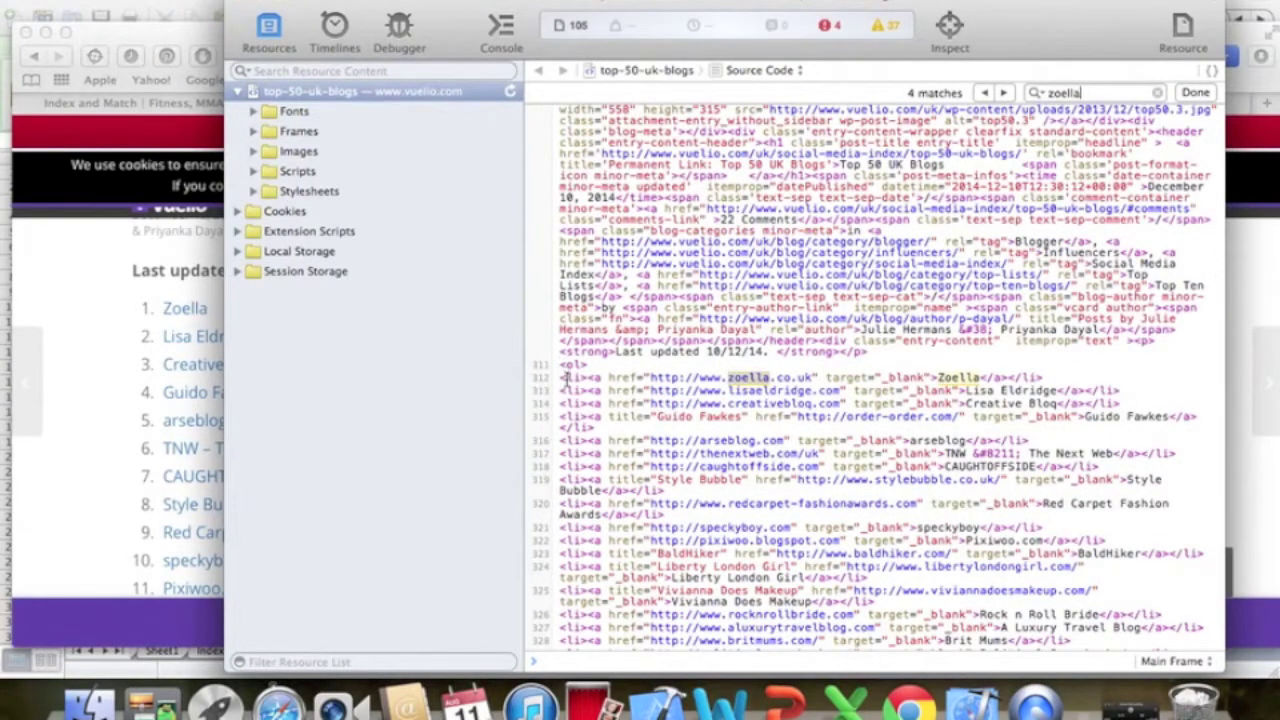
drag(562, 377, 886, 656)
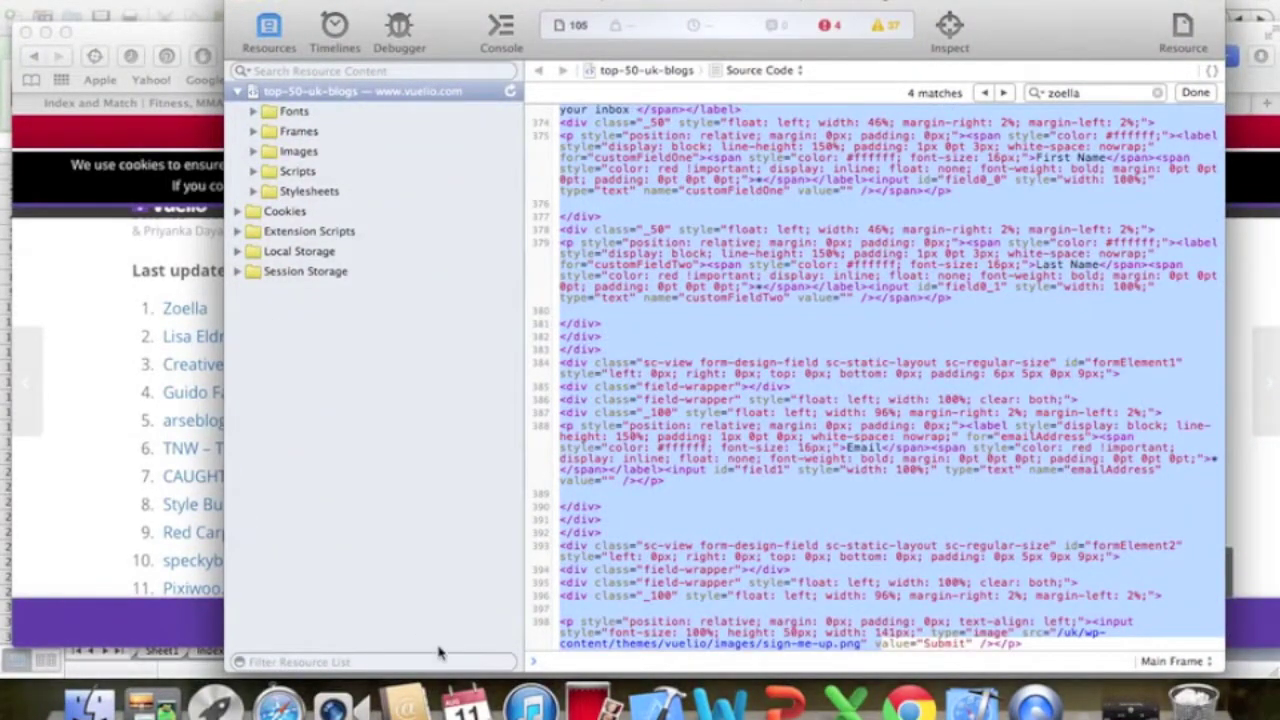
- Go to the Buzzstream Extract Links from HTML page and reload it, discarding the previously entered text
click(99, 226)
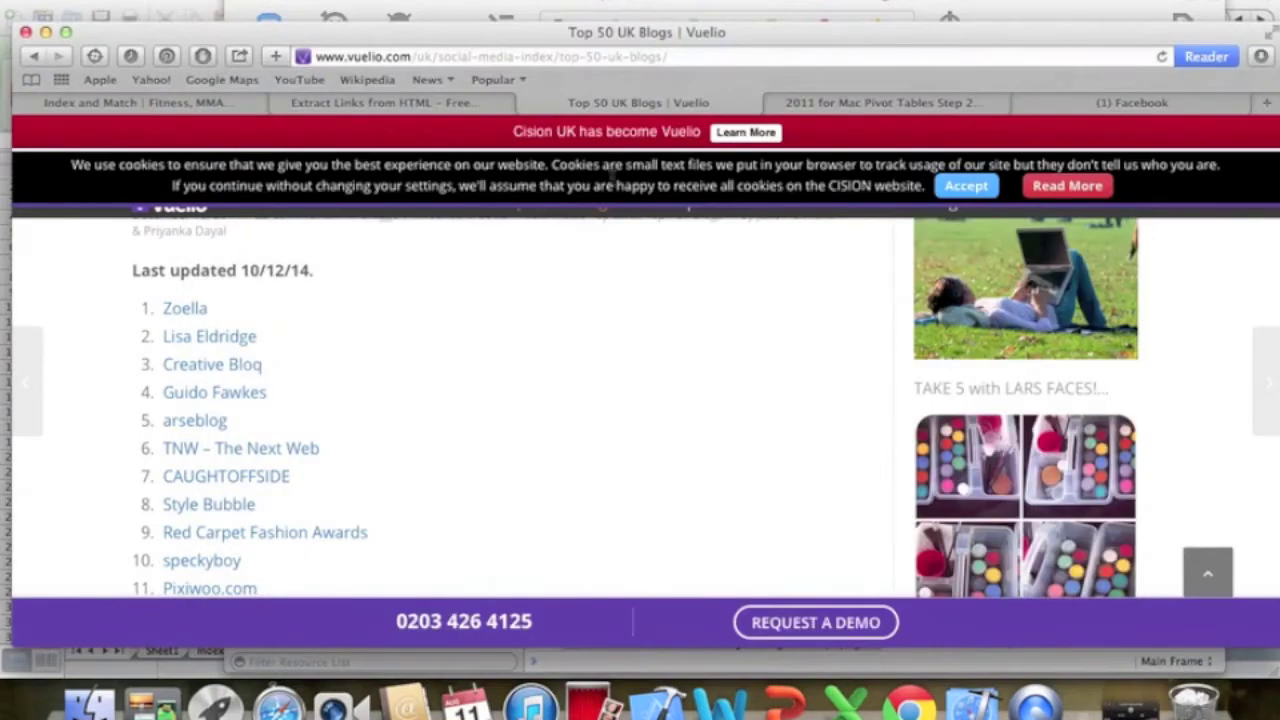
click(425, 104)
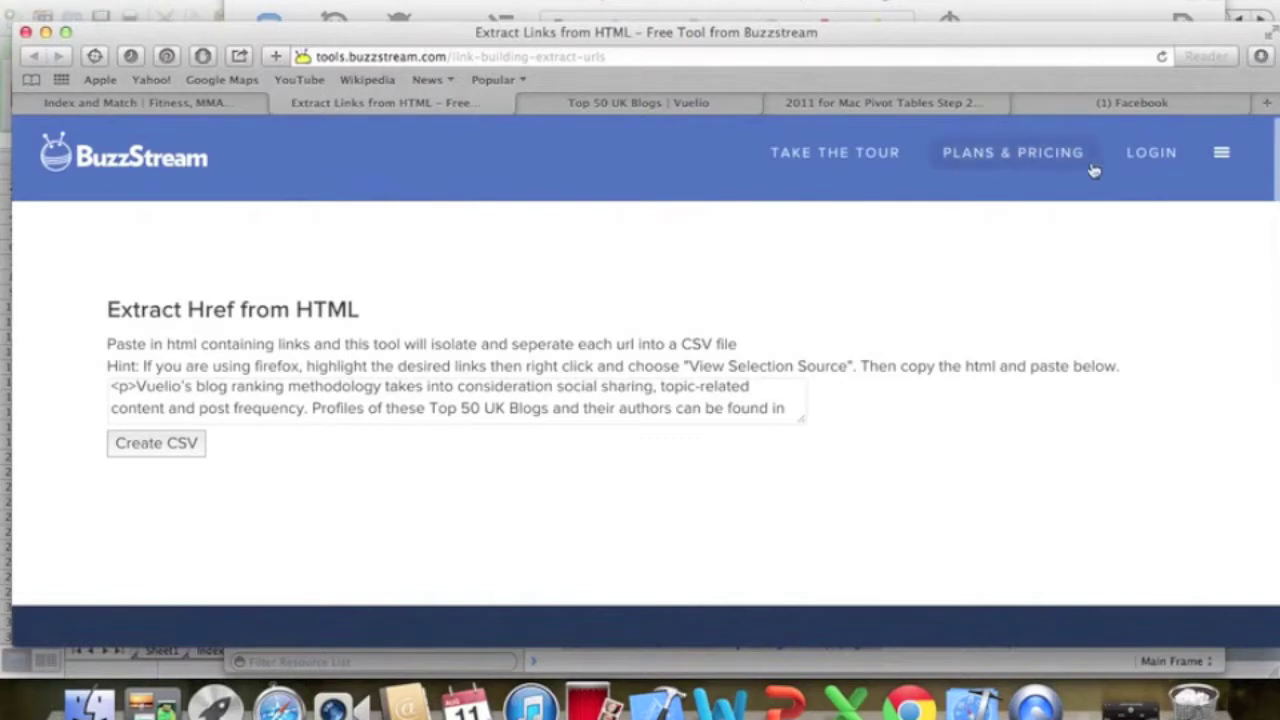
click(1161, 57)
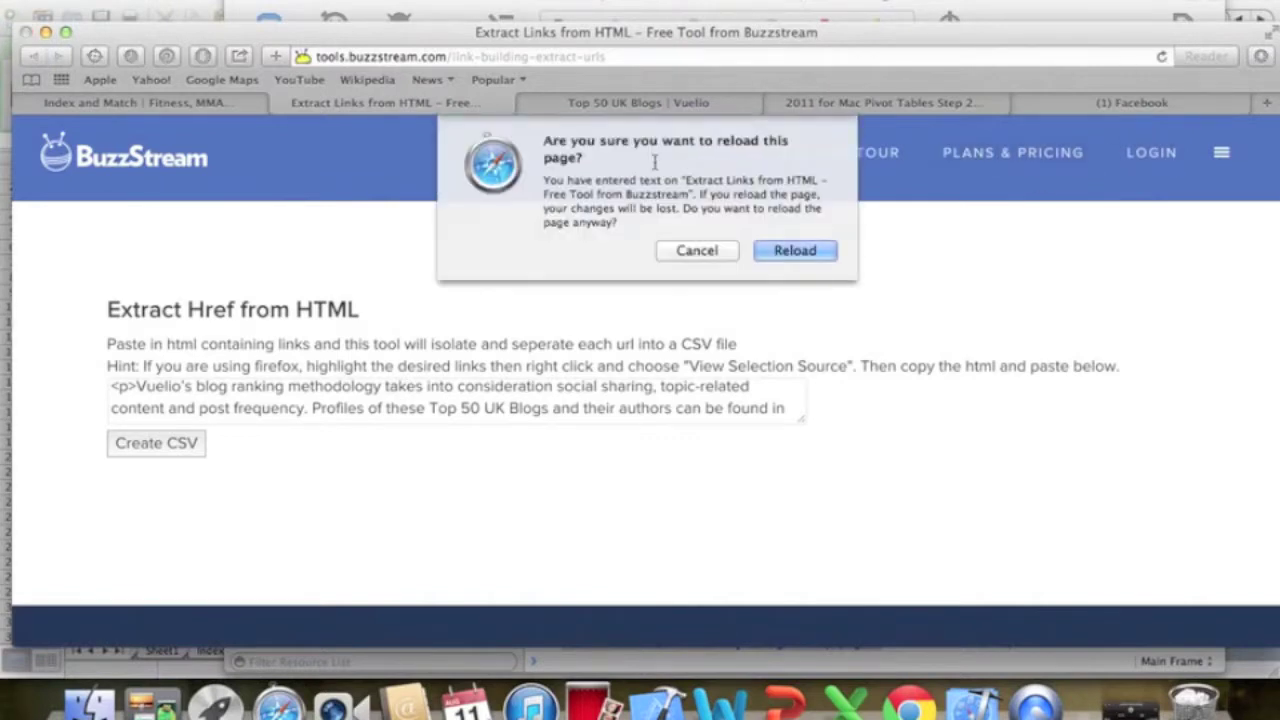
click(793, 251)
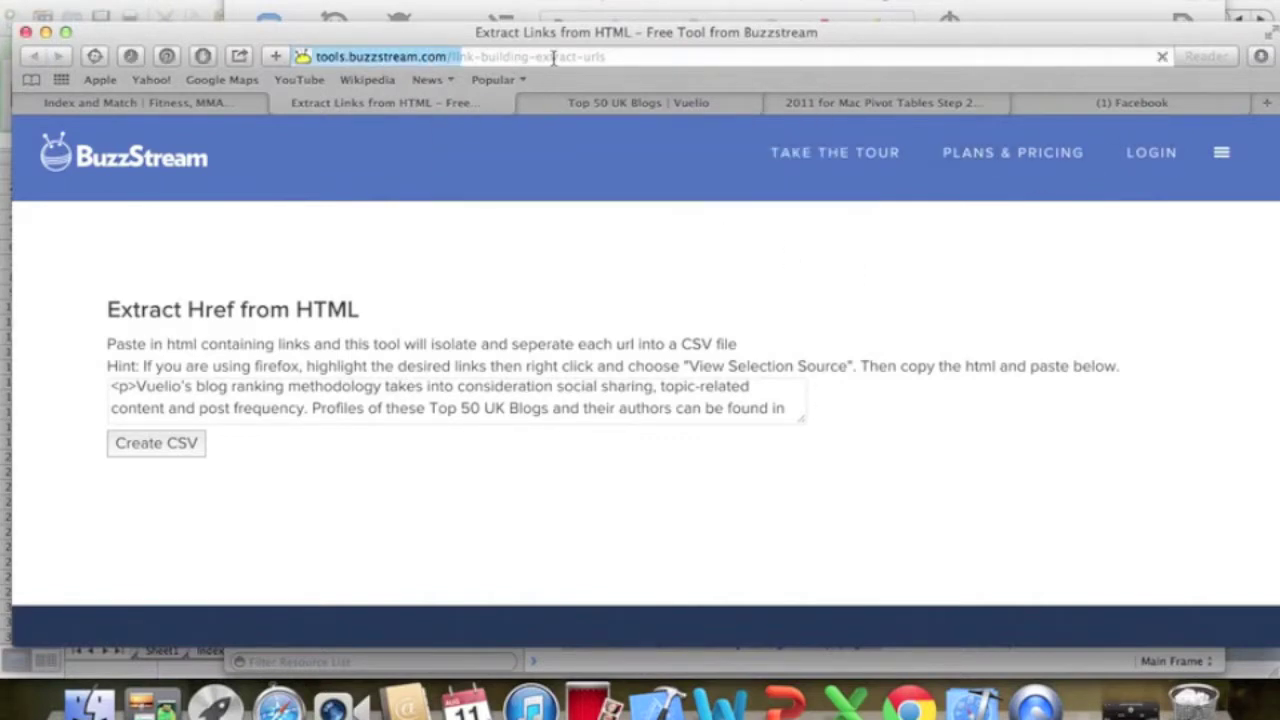
- Paste the copied blog list HTML into the link extractor and create the CSV
click(336, 407)
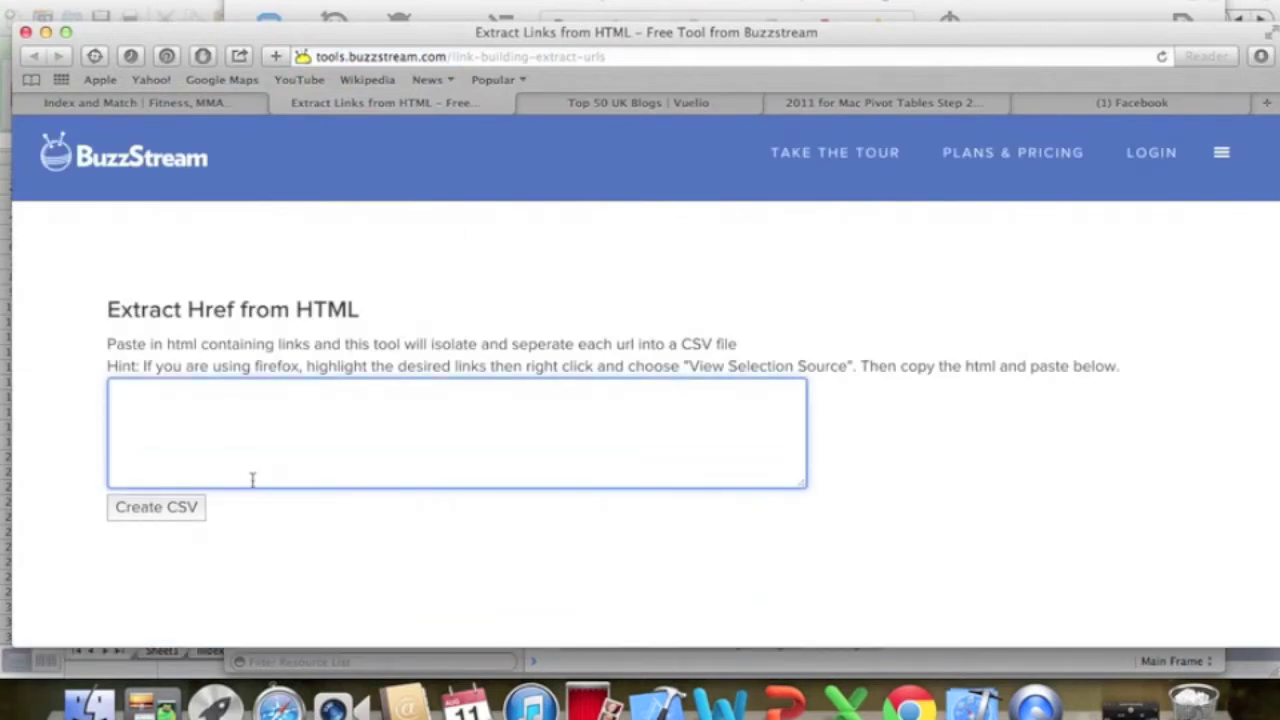
key(super+v)
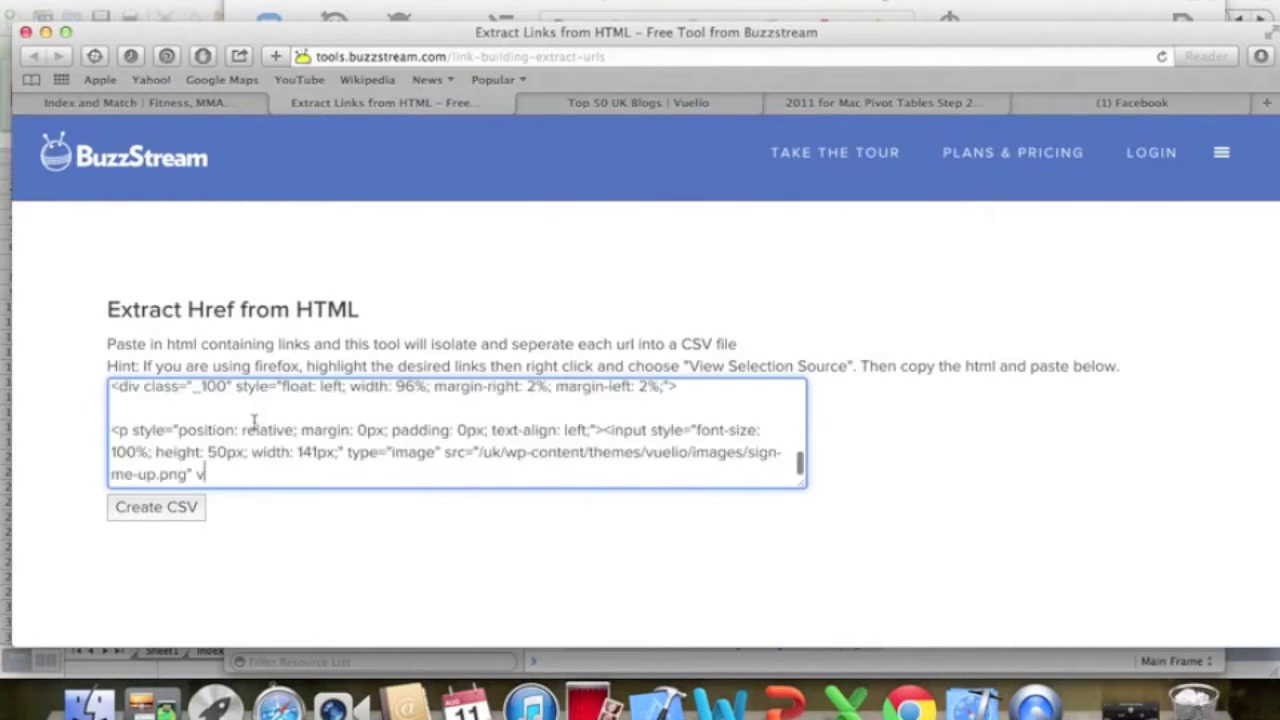
click(194, 508)
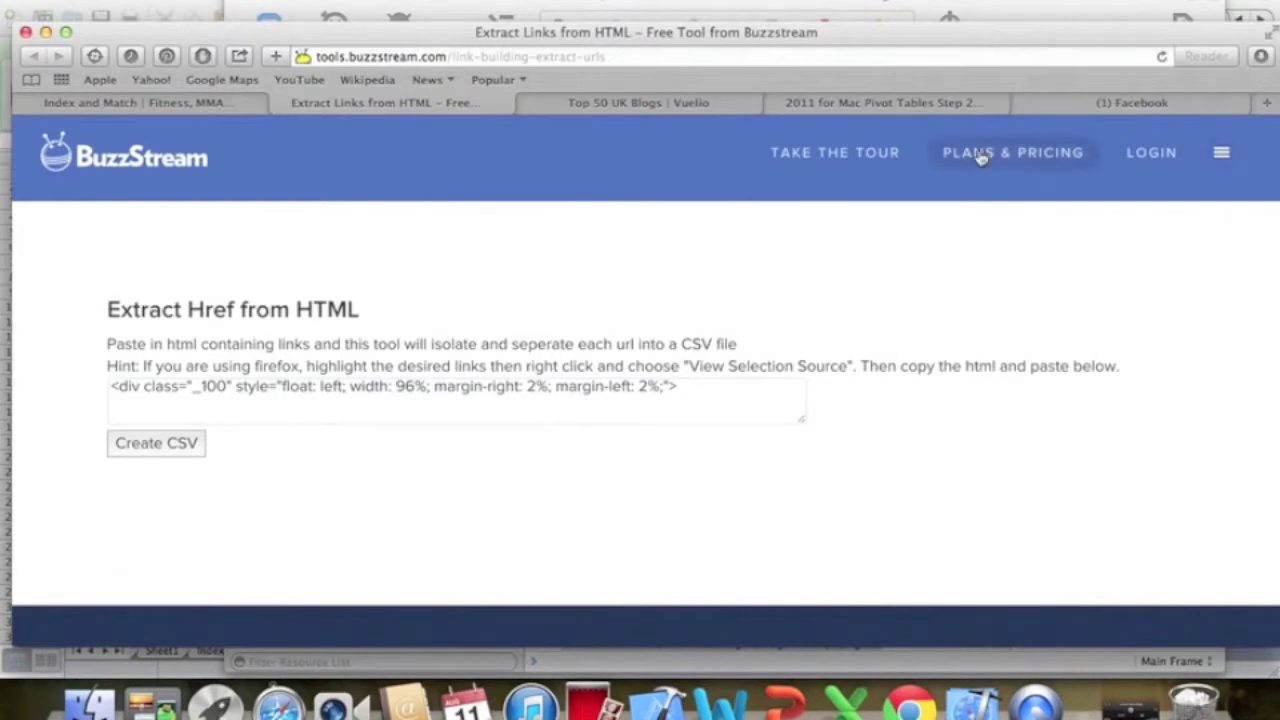
- Switch back to Excel and examine the long URL entry in A3 of BlogsTrim
click(985, 17)
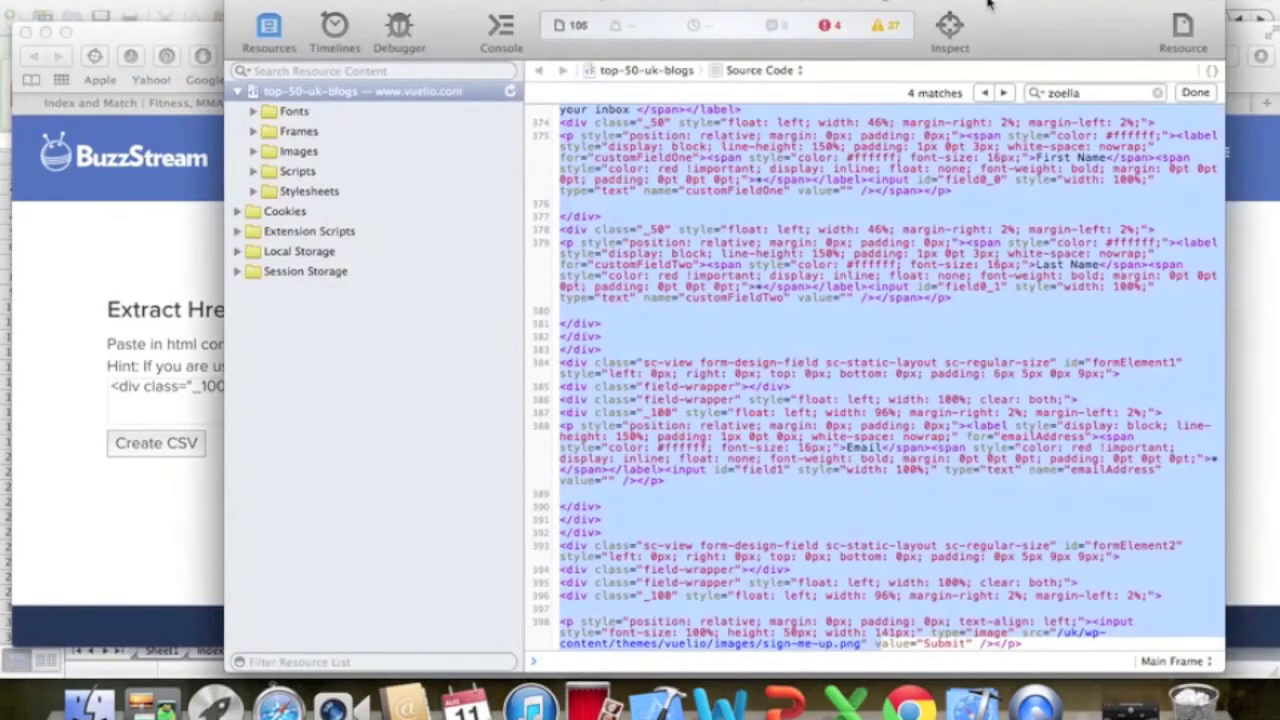
click(848, 705)
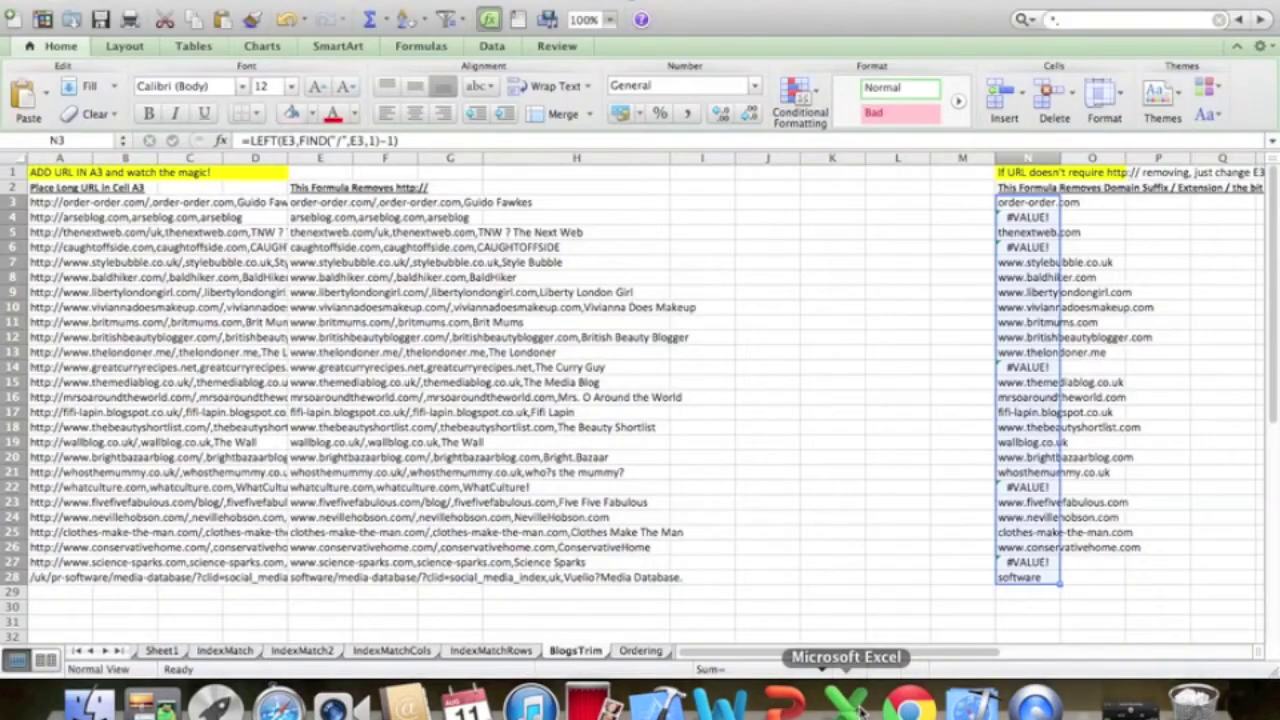
click(806, 338)
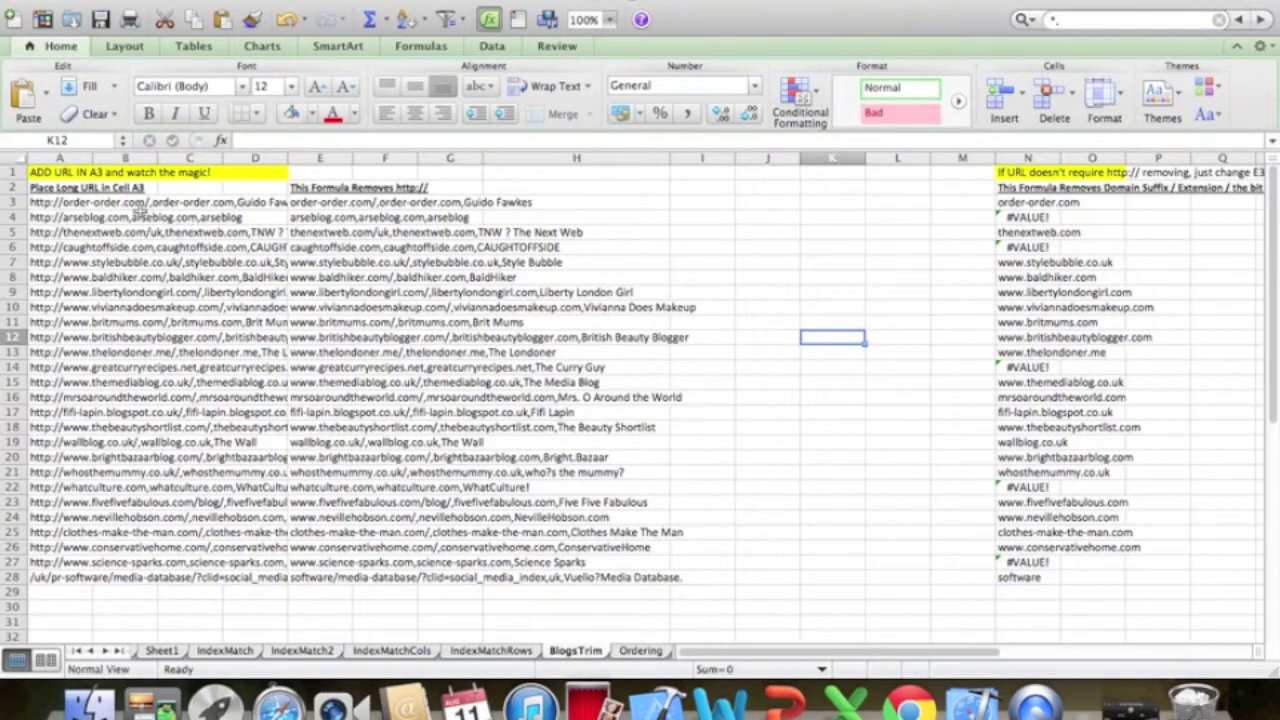
click(62, 202)
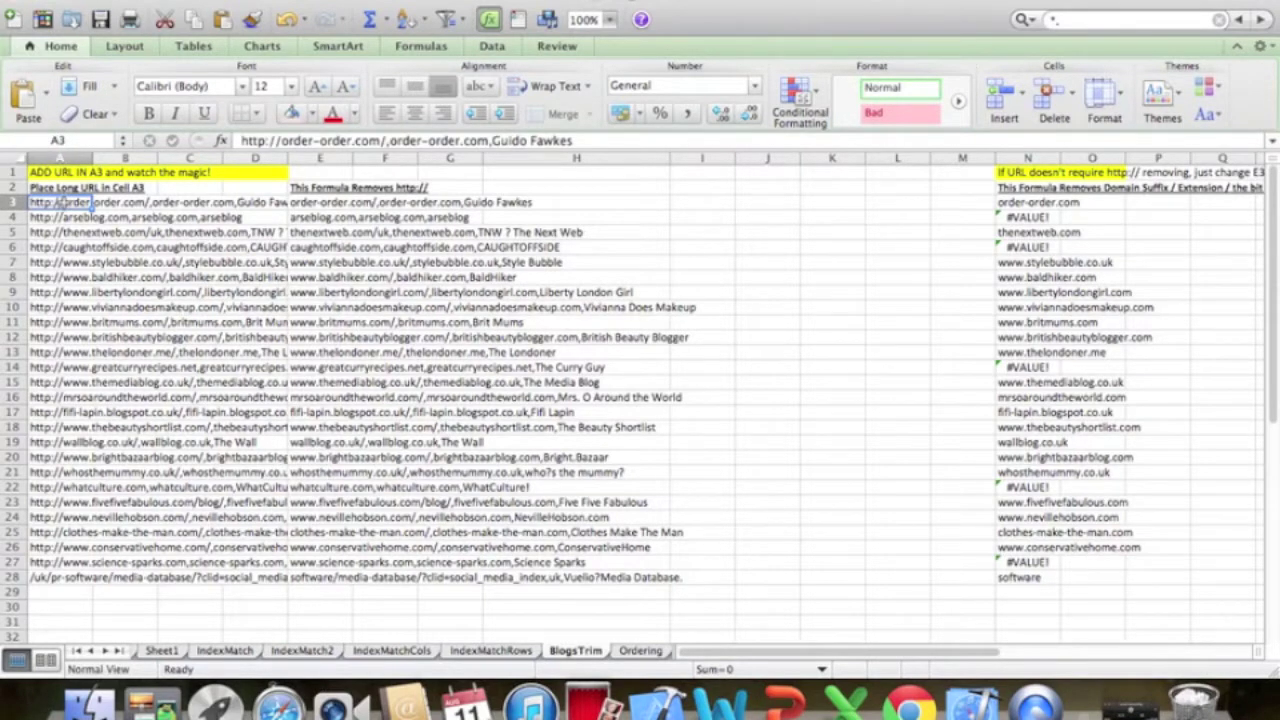
click(320, 202)
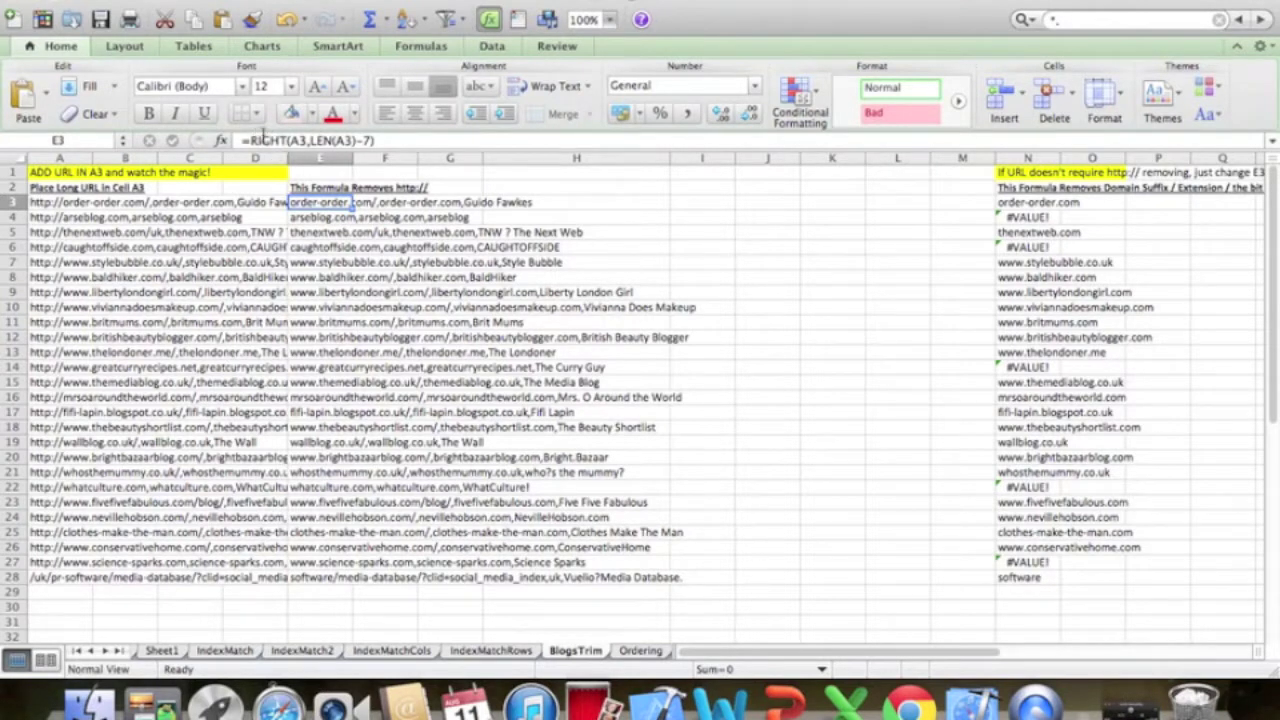
click(310, 140)
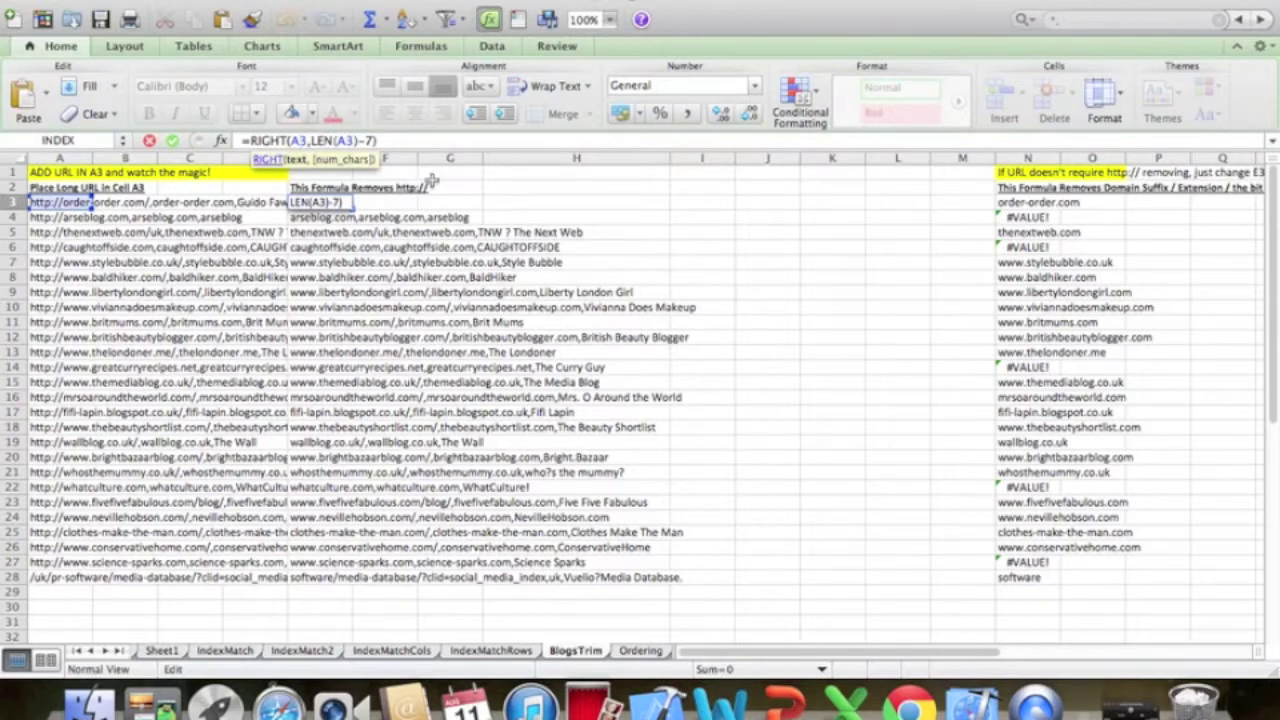
key(Return)
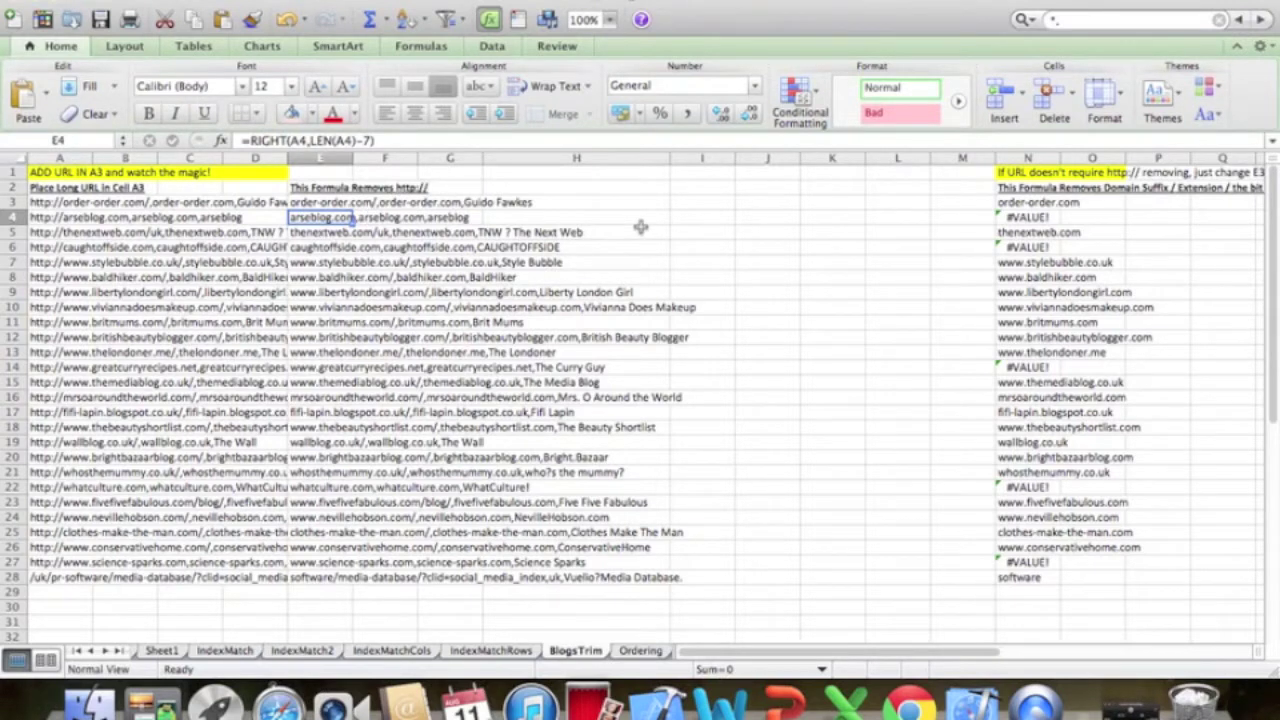
scroll(1108, 214, right, 3)
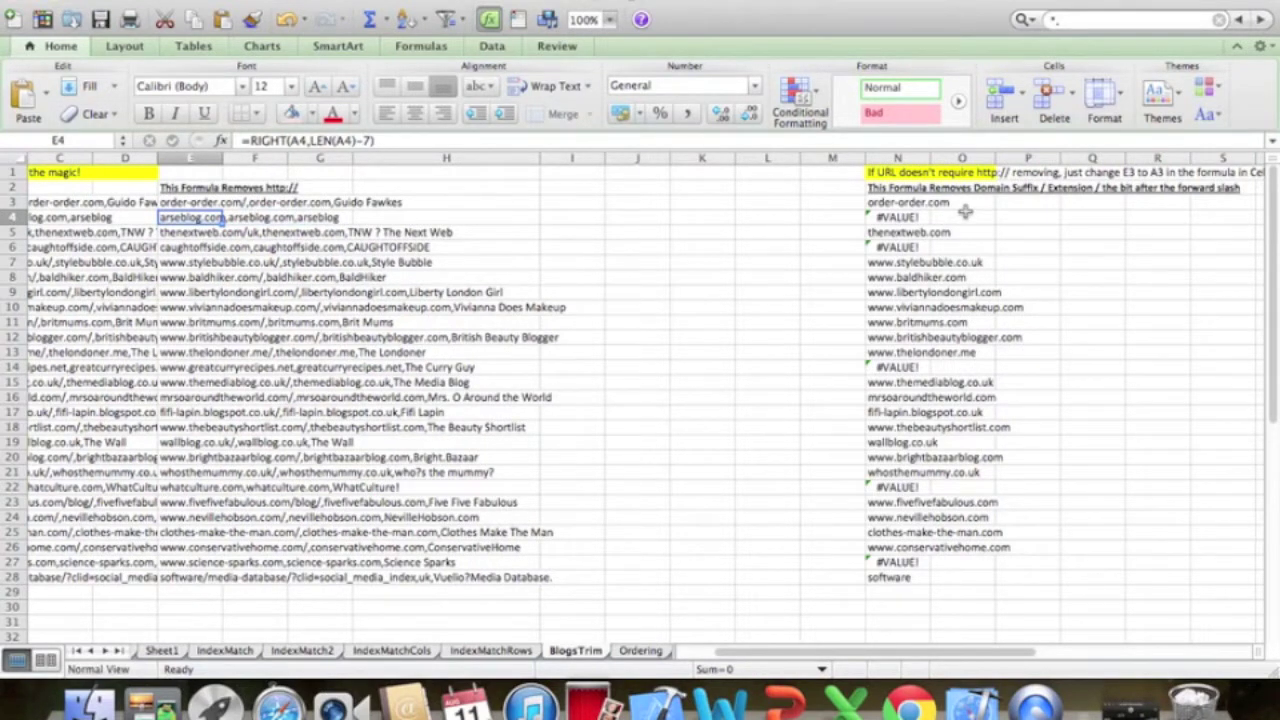
scroll(737, 192, left, 3)
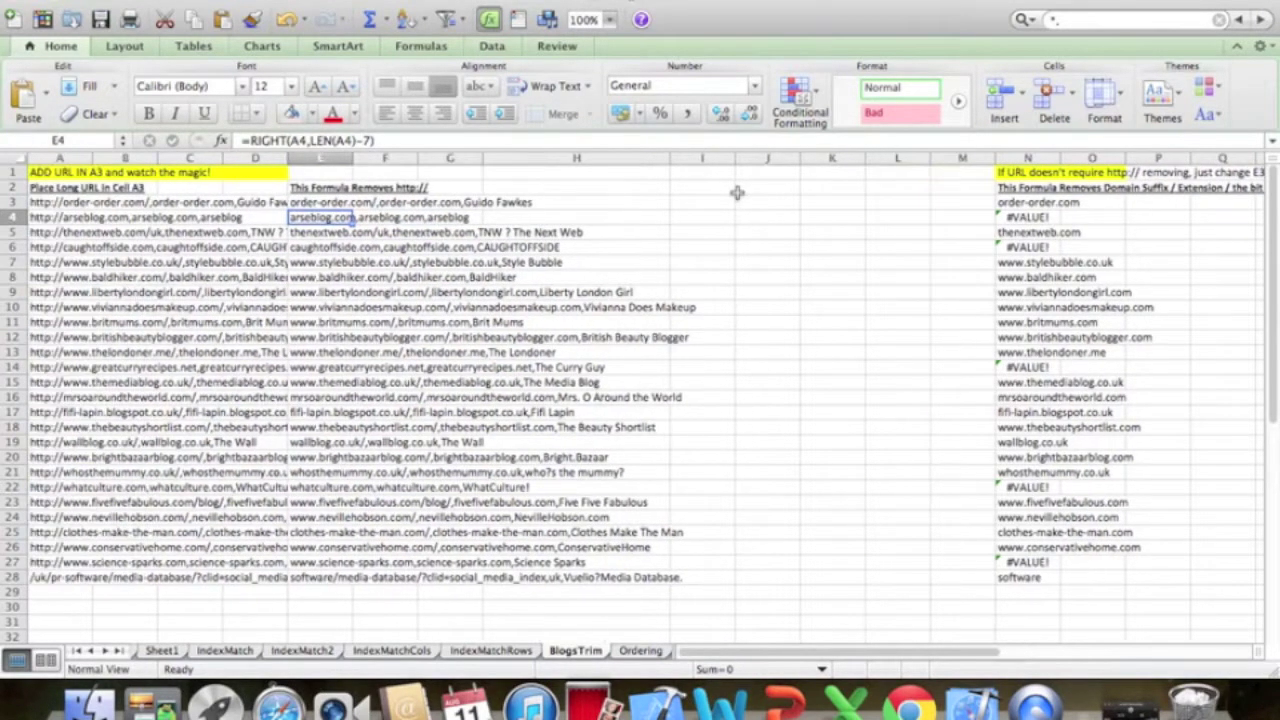
- Inspect the first URL entries in column A and fill the A4 entry down through A28
click(62, 201)
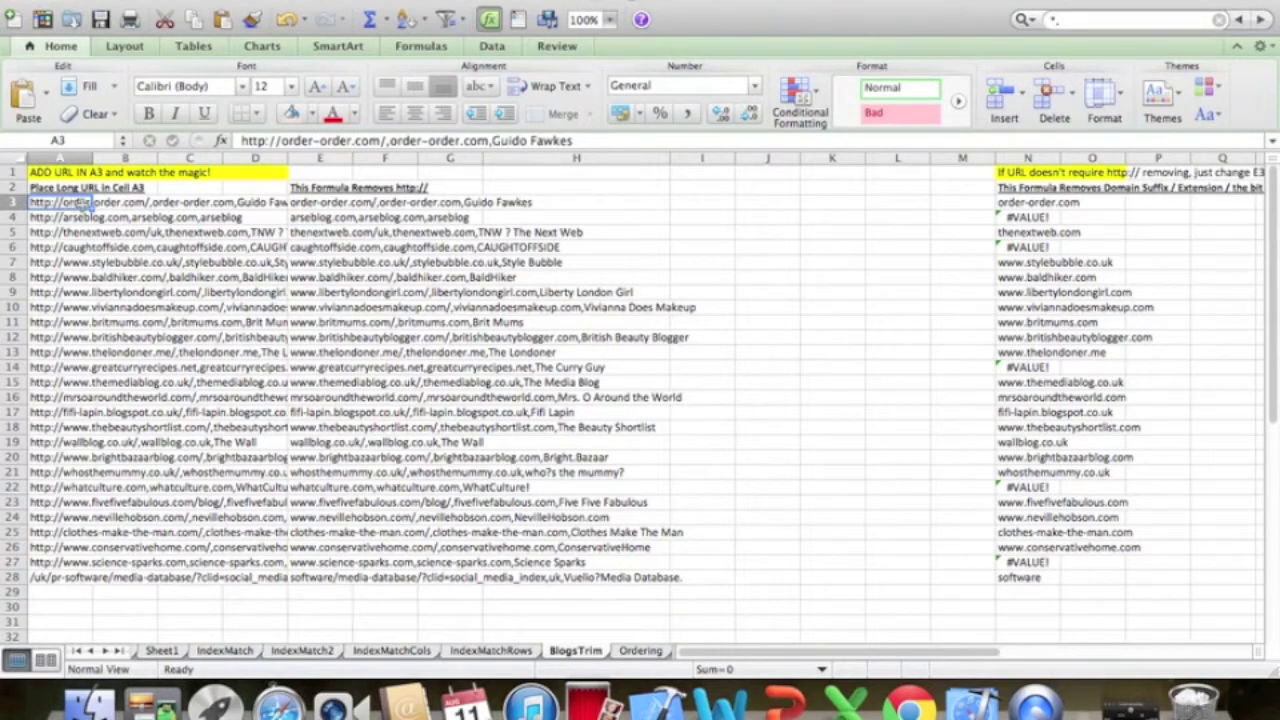
click(151, 202)
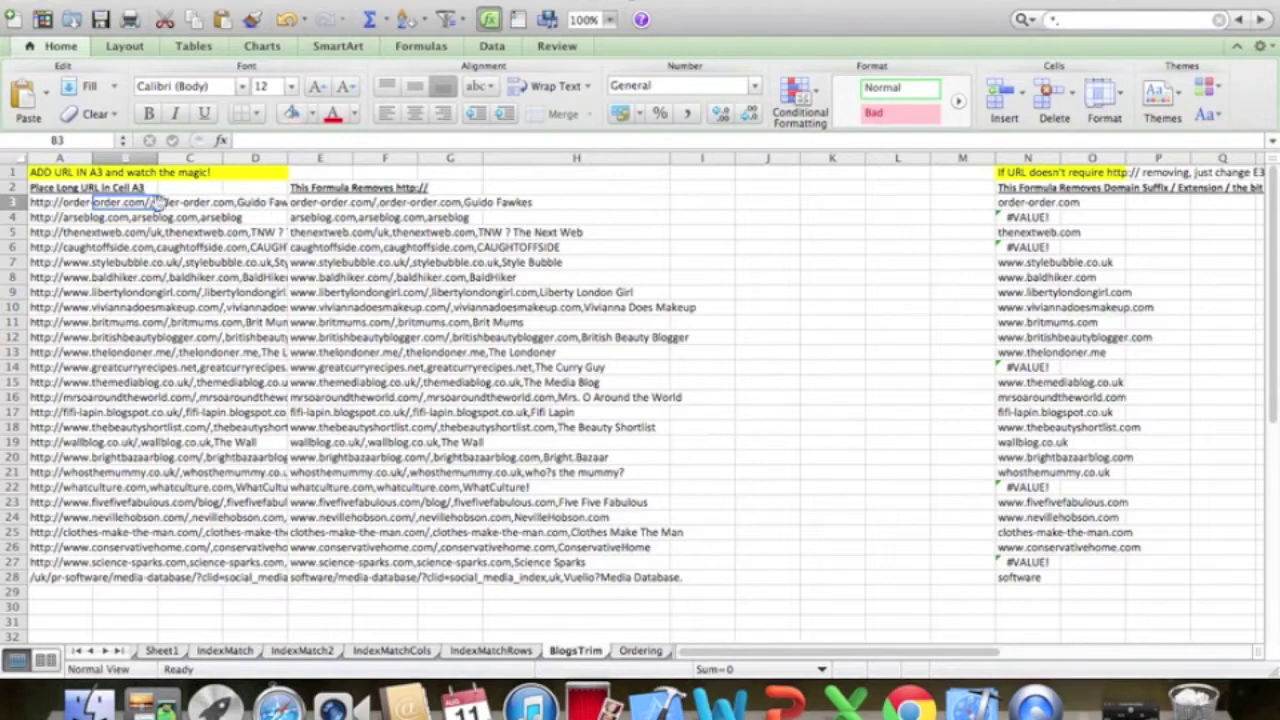
click(65, 218)
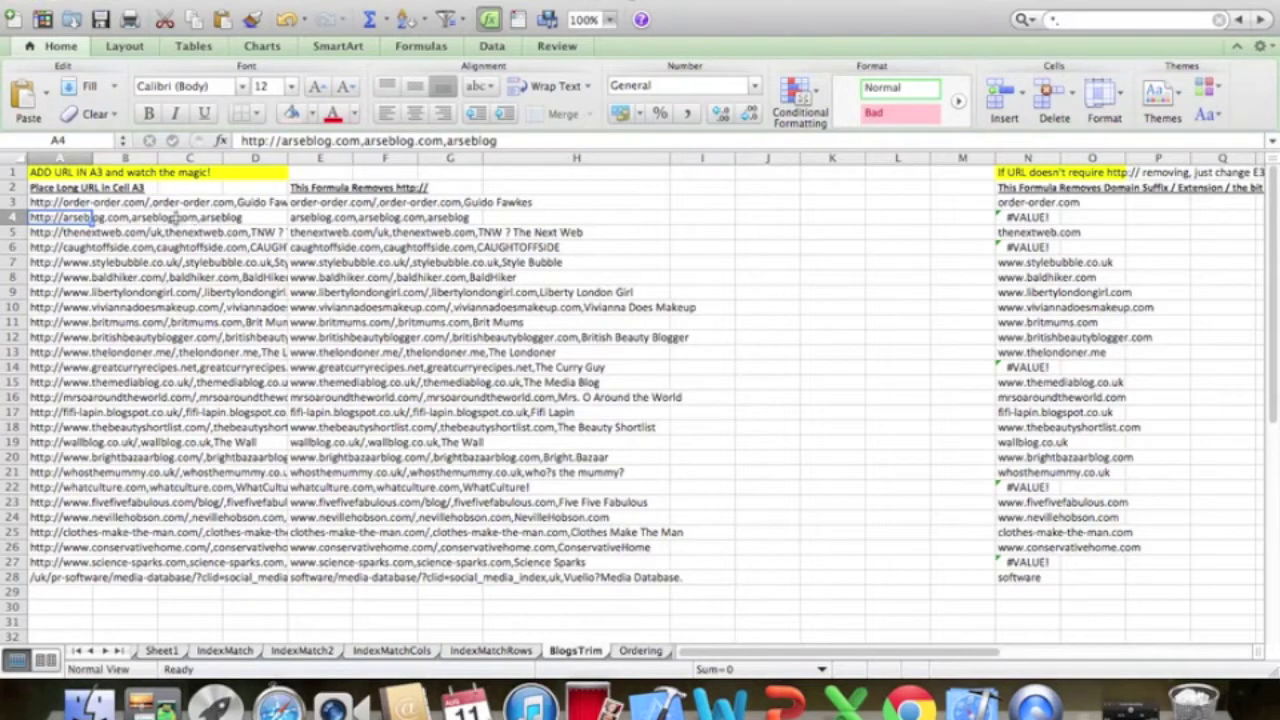
double_click(91, 224)
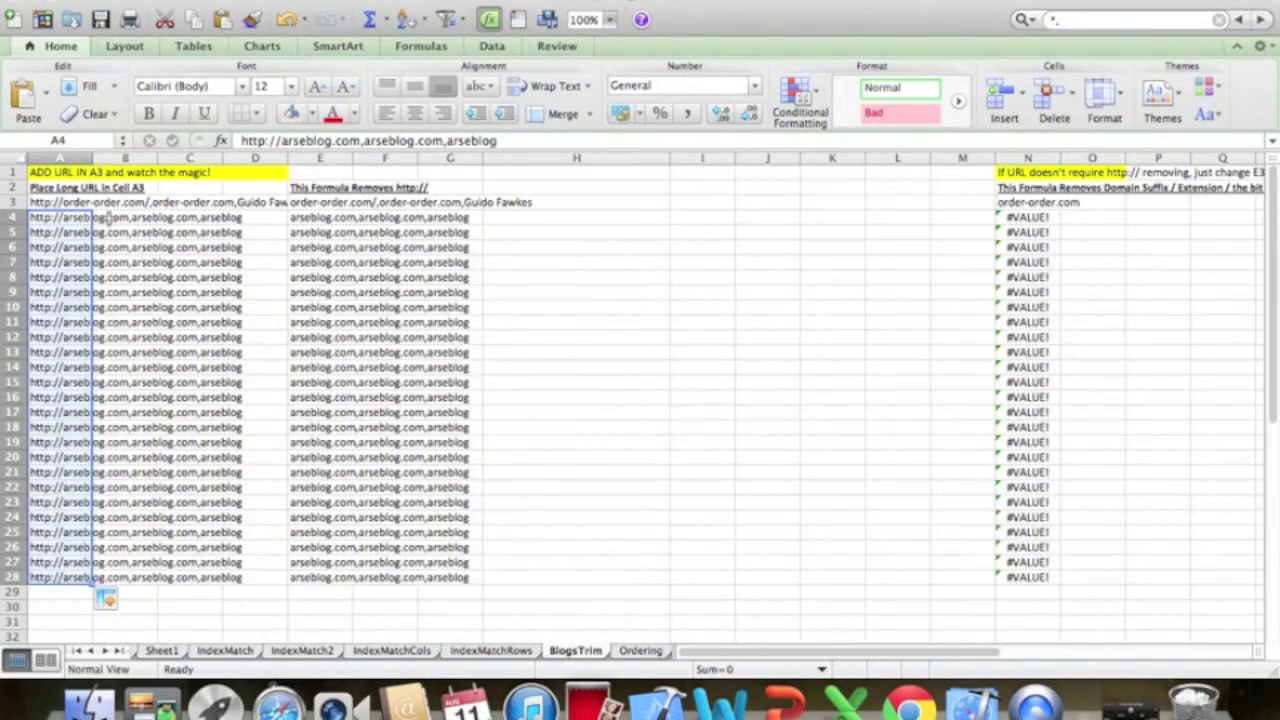
key(super+z)
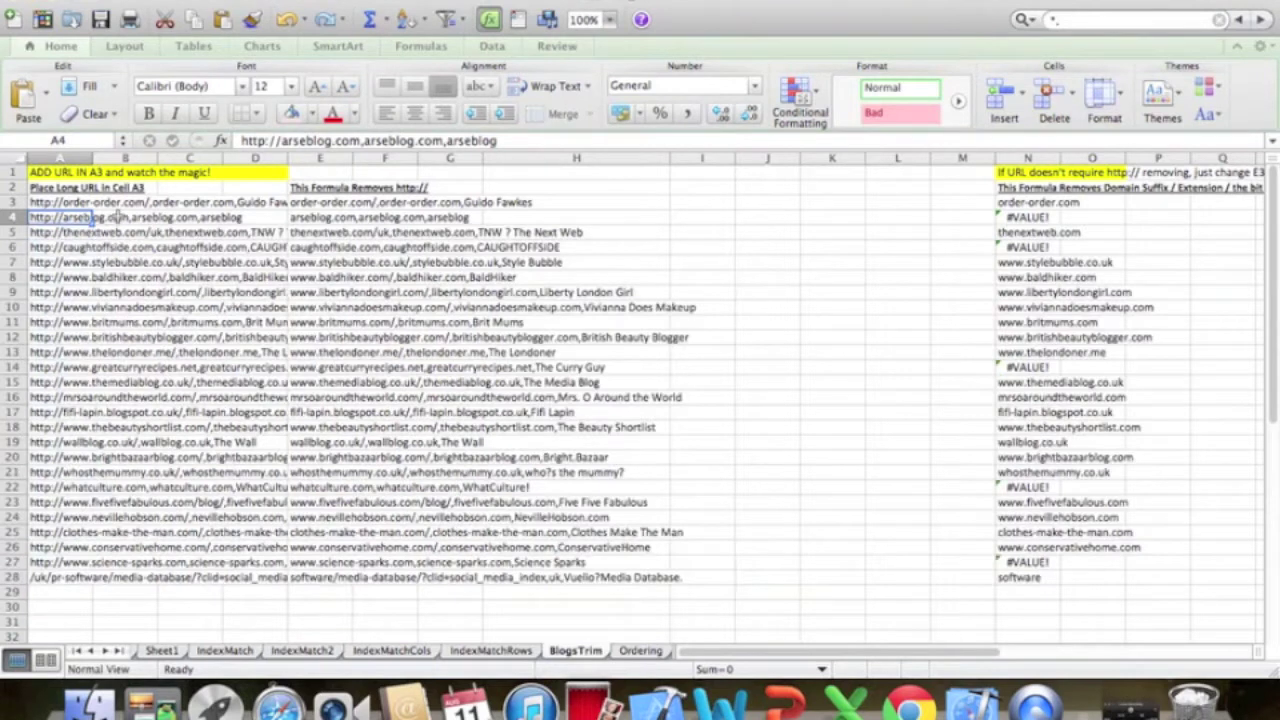
double_click(80, 217)
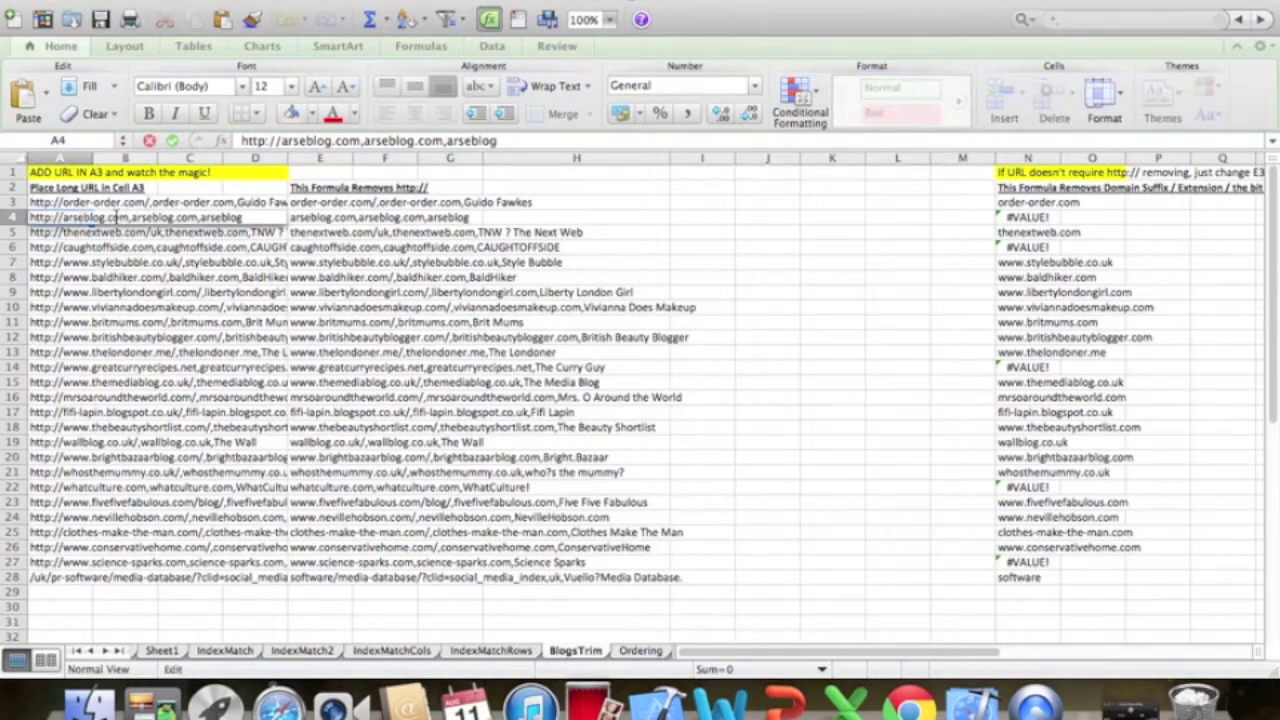
click(133, 216)
key(BackSpace)
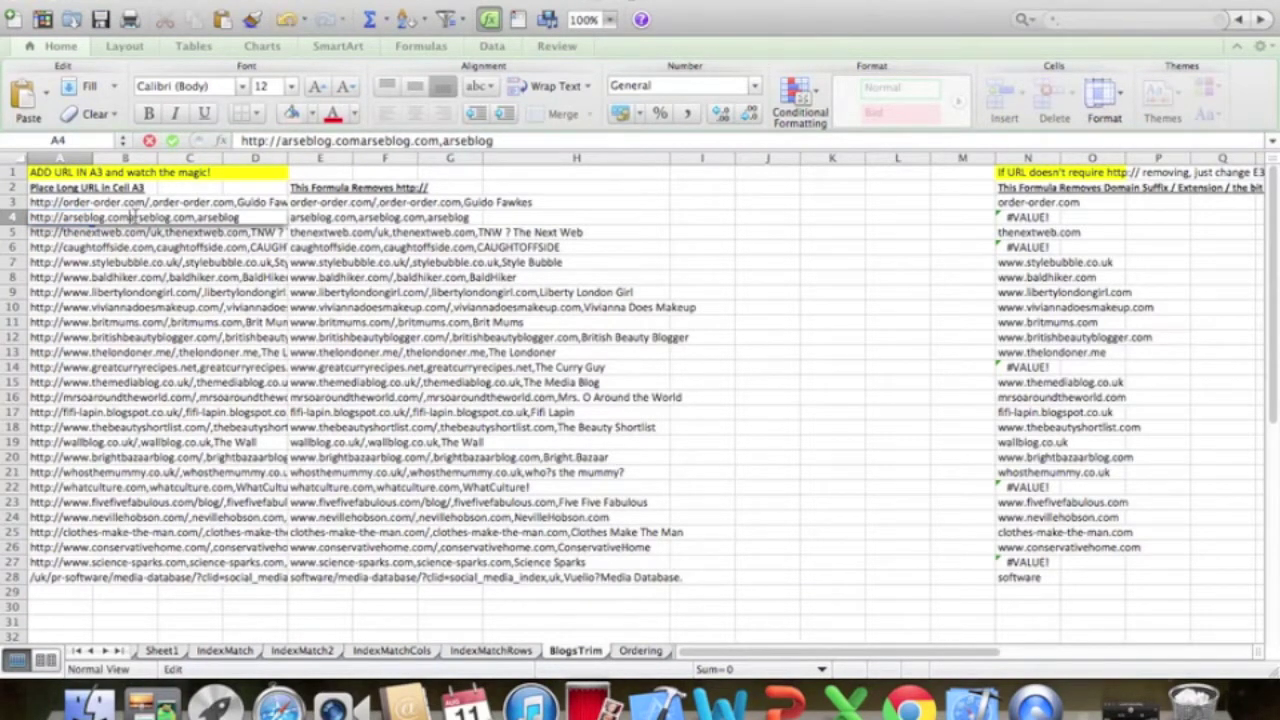
text(/)
drag(246, 217, 153, 217)
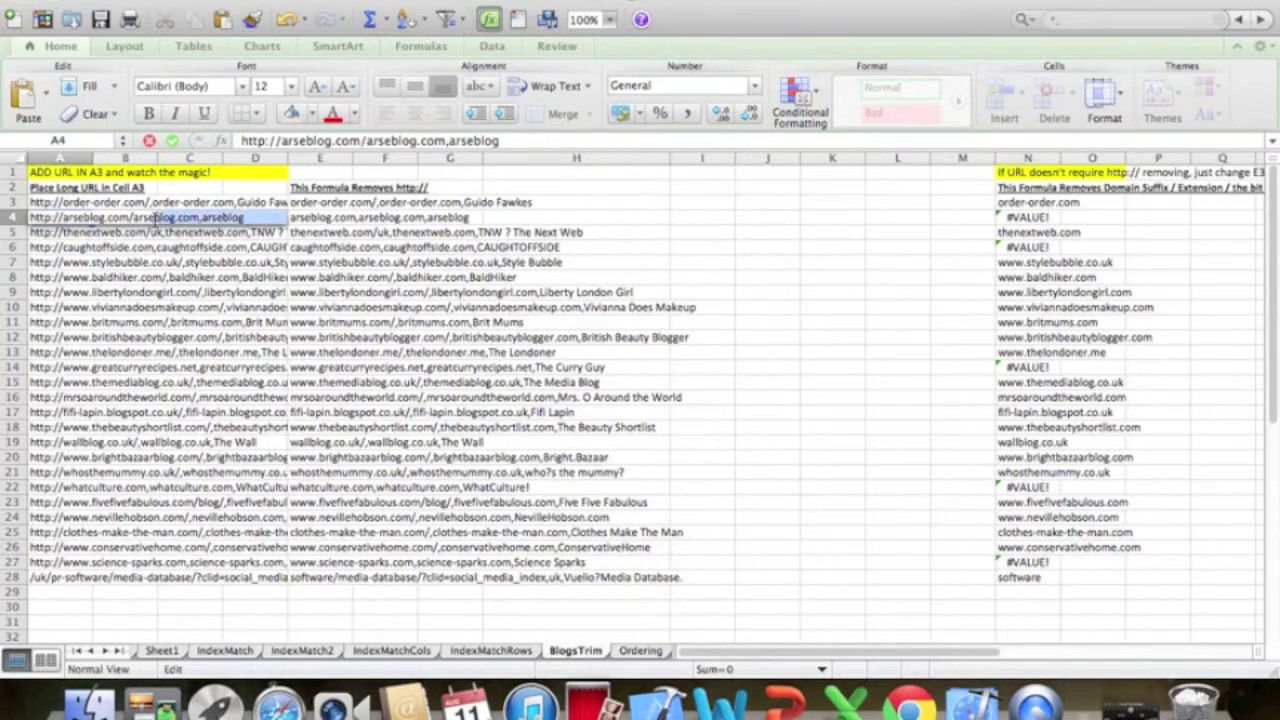
key(BackSpace)
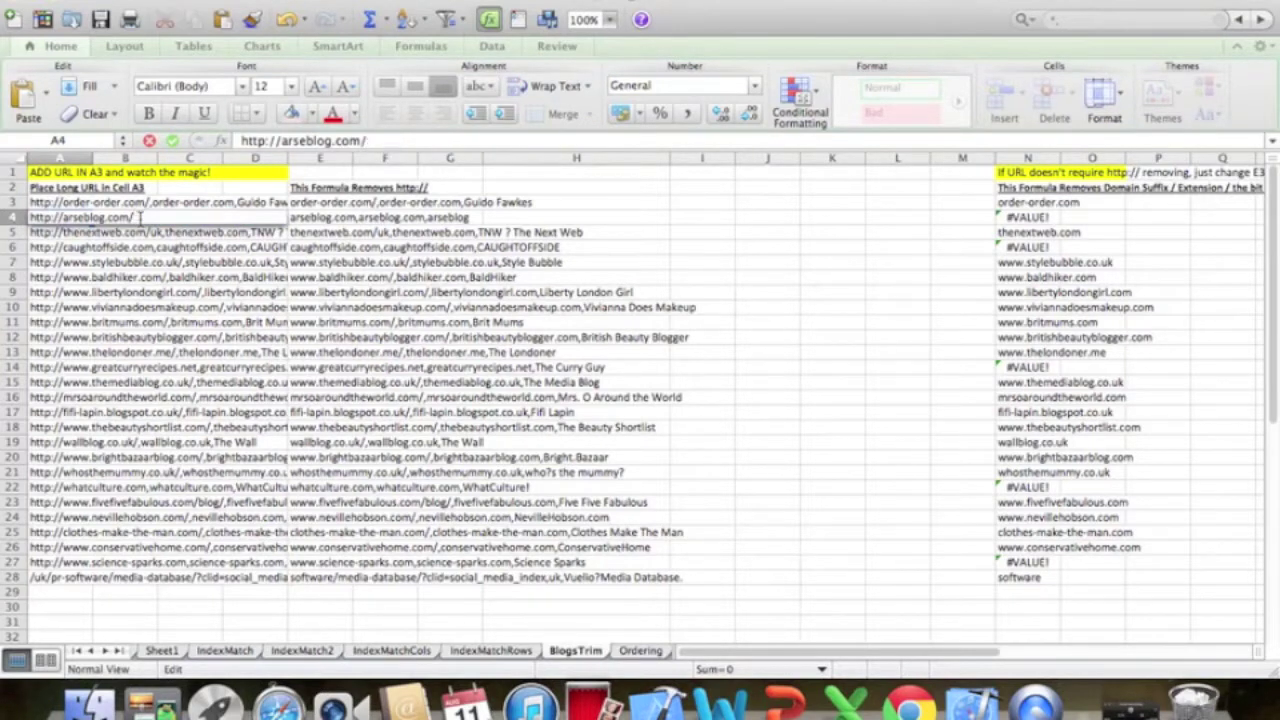
text(index.php)
key(Return)
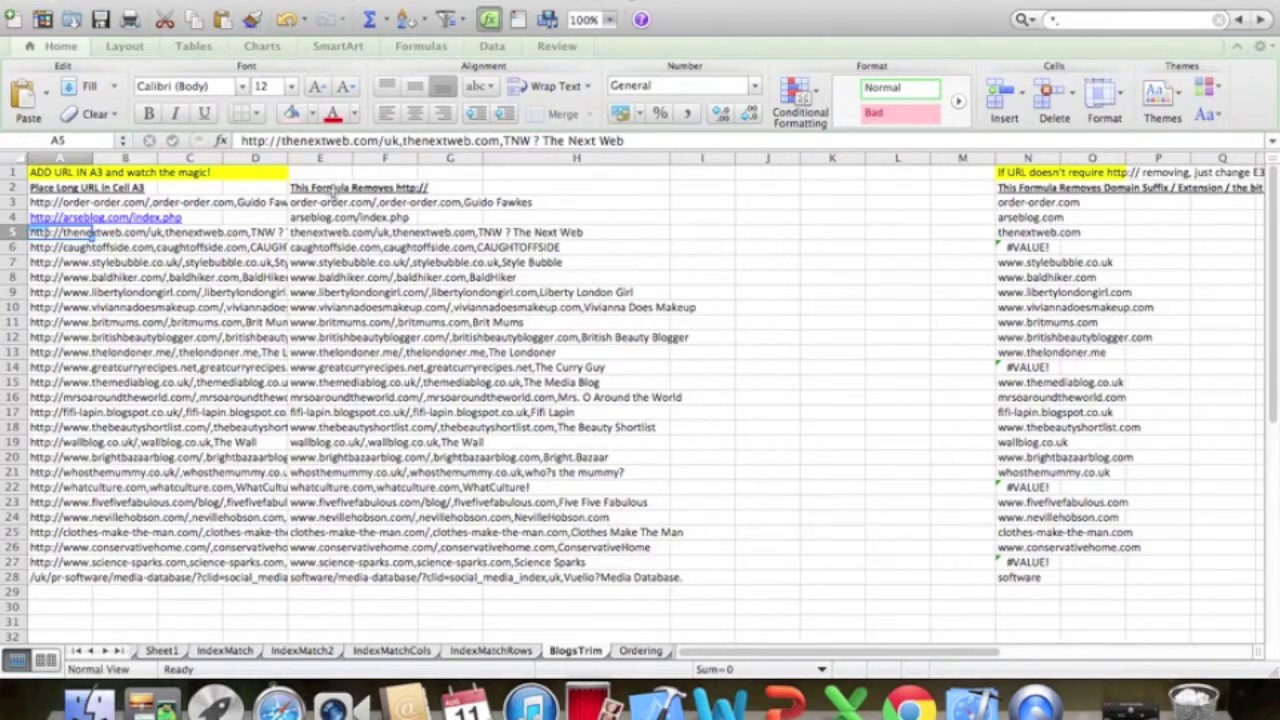
drag(333, 193, 355, 578)
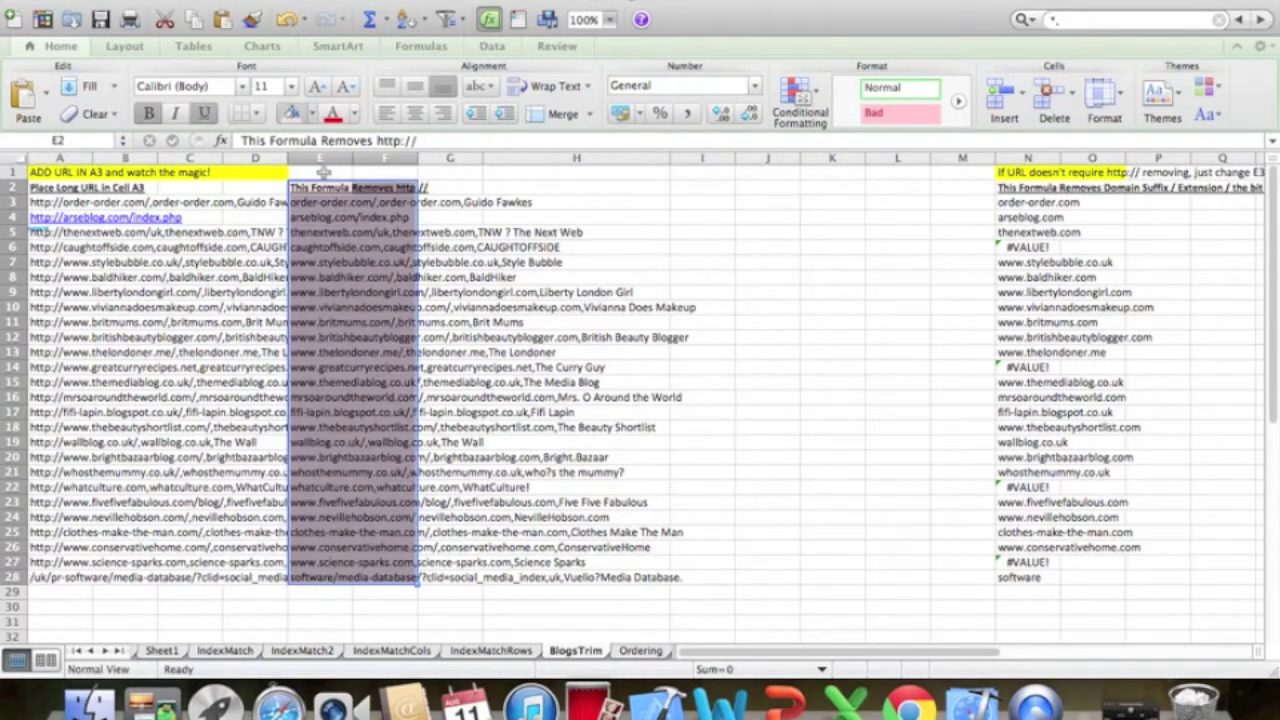
click(400, 292)
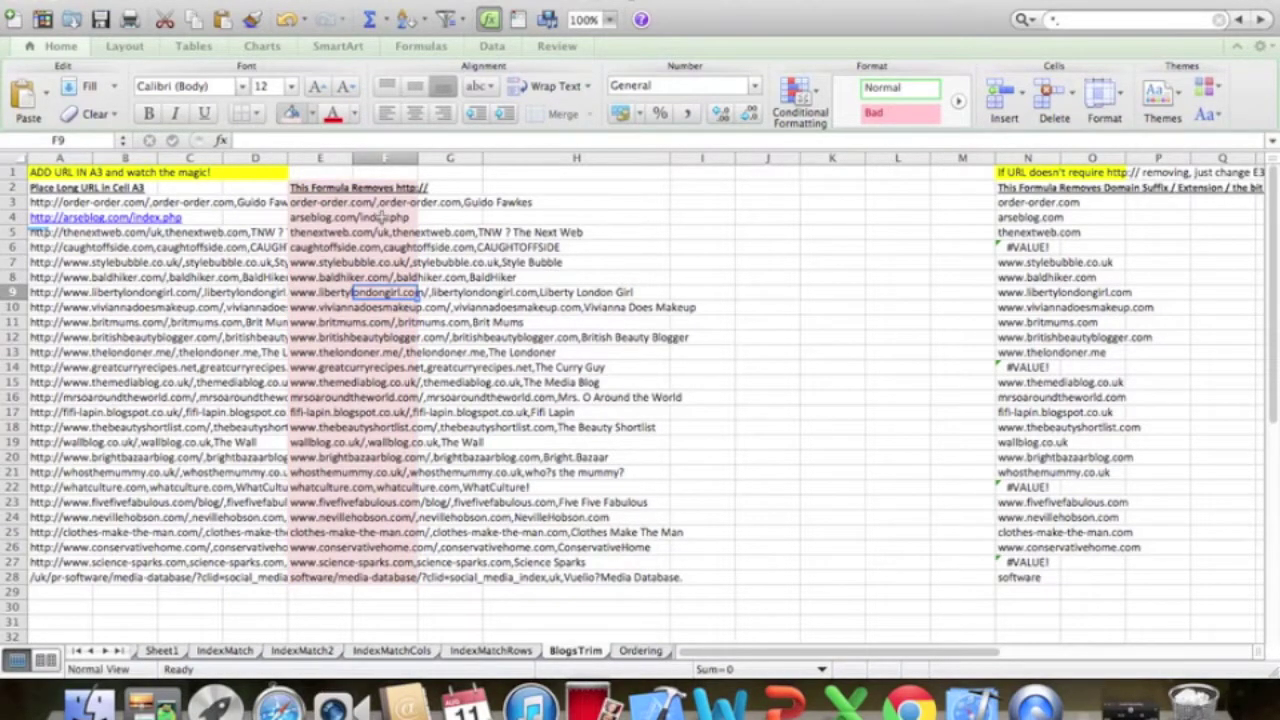
drag(1010, 189, 1040, 580)
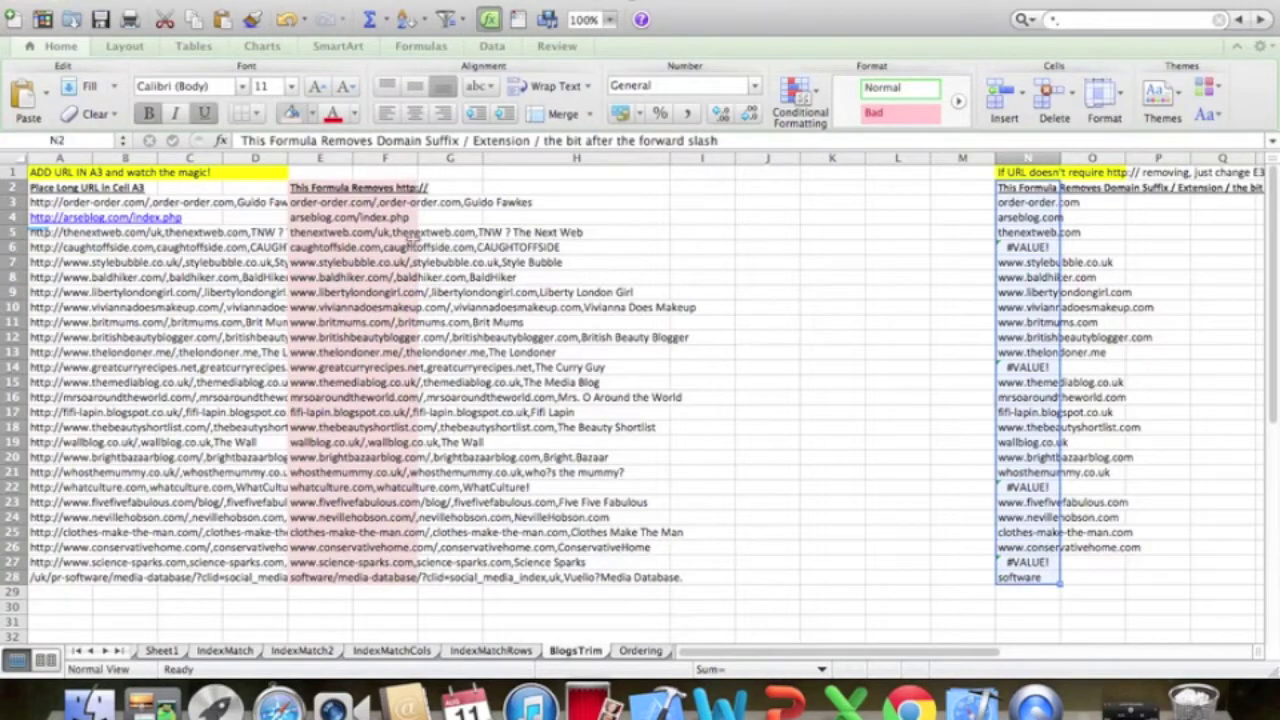
click(311, 113)
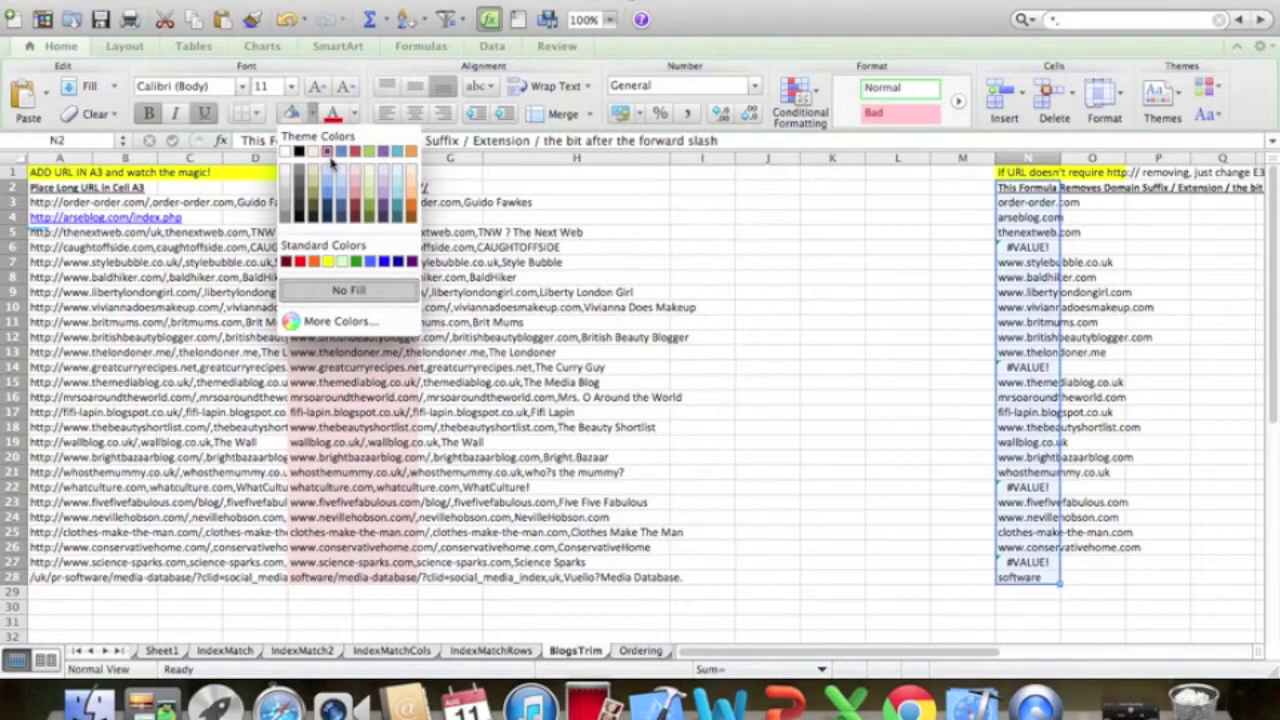
click(328, 168)
click(765, 262)
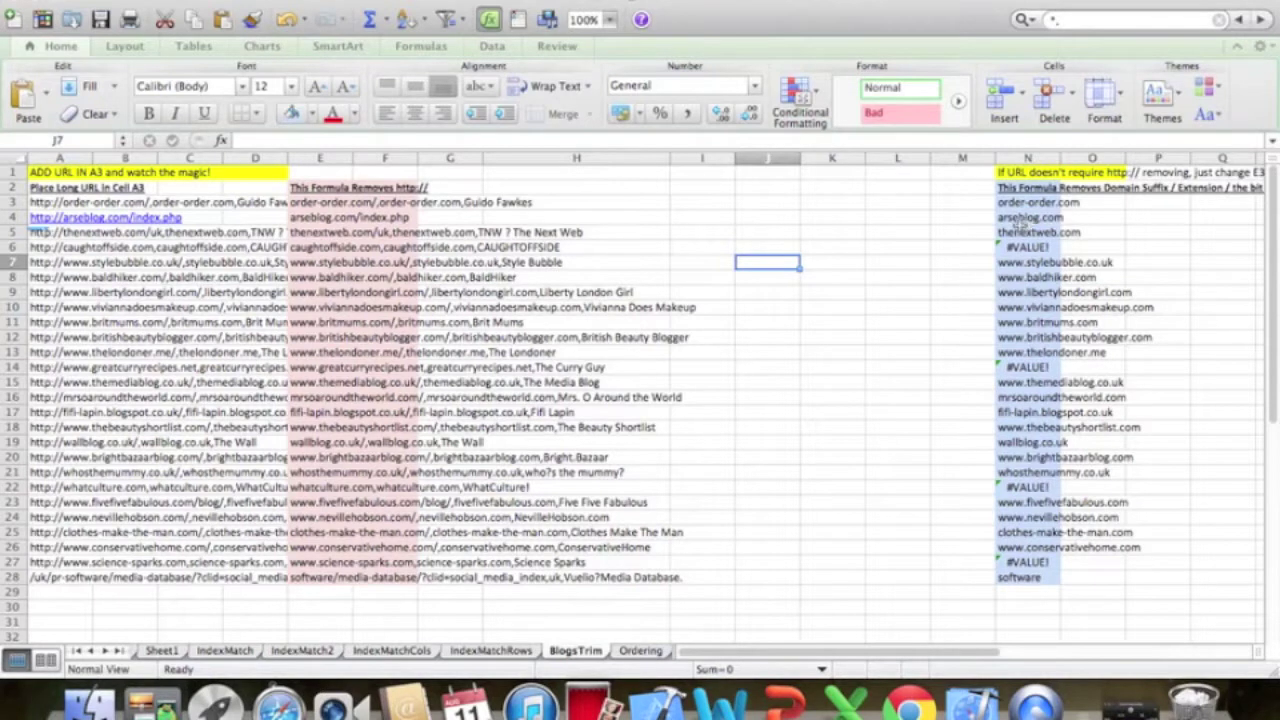
- Review the LEFT and FIND formulas in N5, N4 and N6 that cut each URL at the forward slash
click(1020, 231)
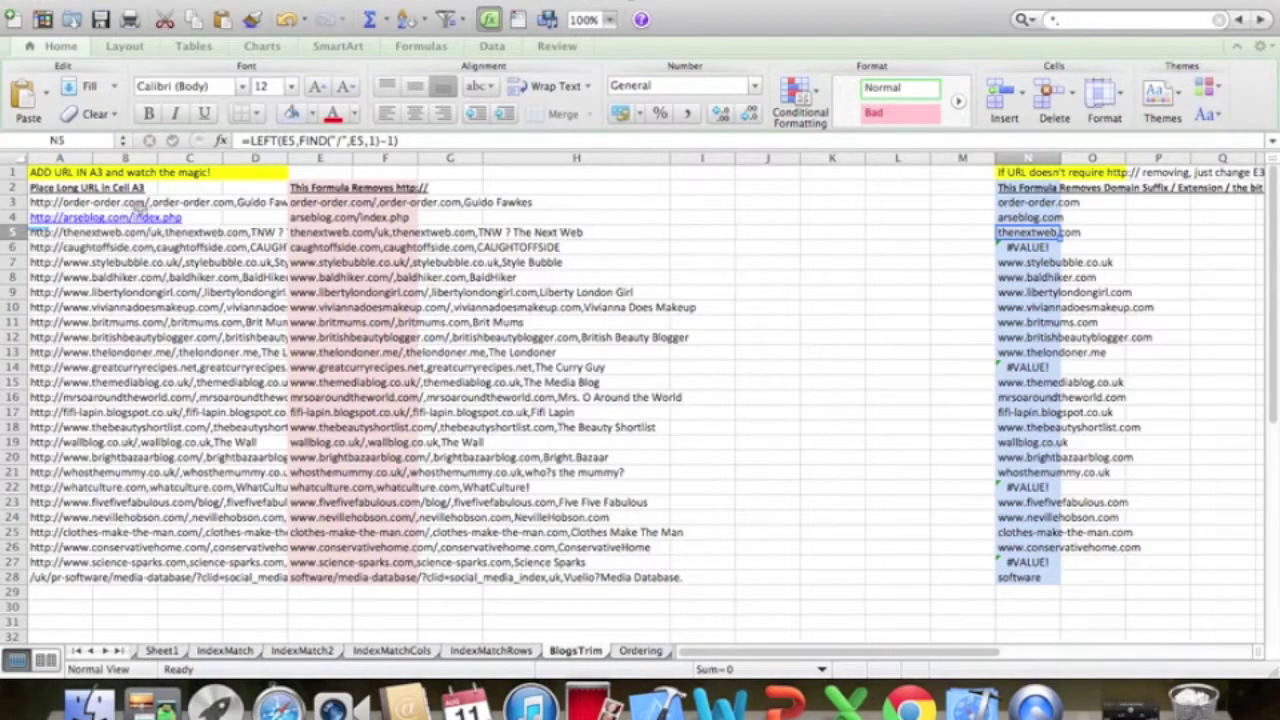
click(1005, 219)
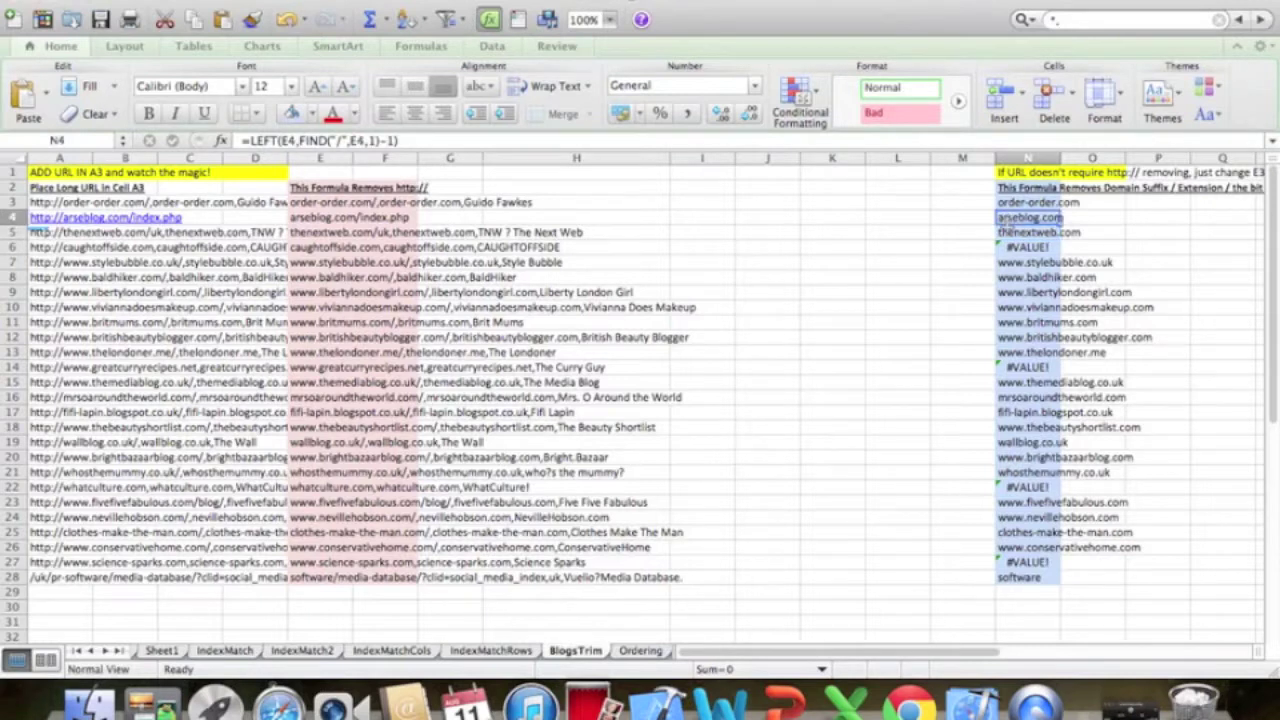
click(1010, 258)
click(1013, 247)
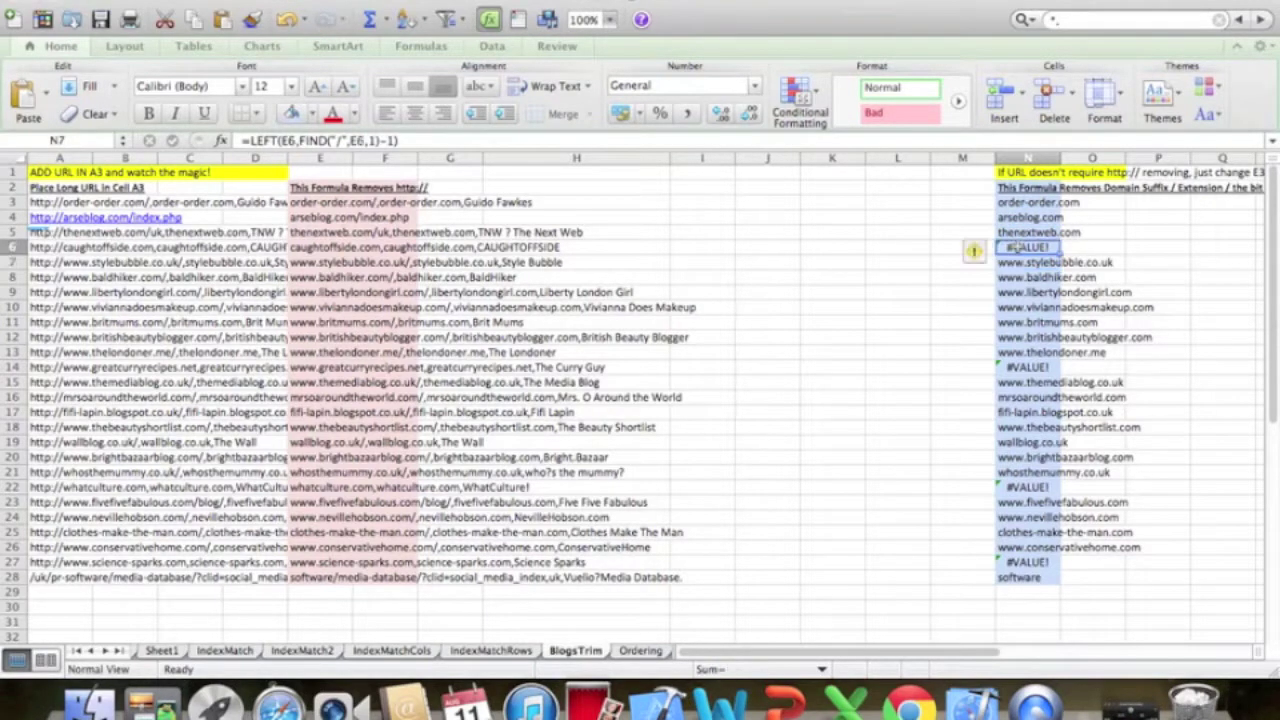
key(Left)
key(Left)
key(Left)
key(Left)
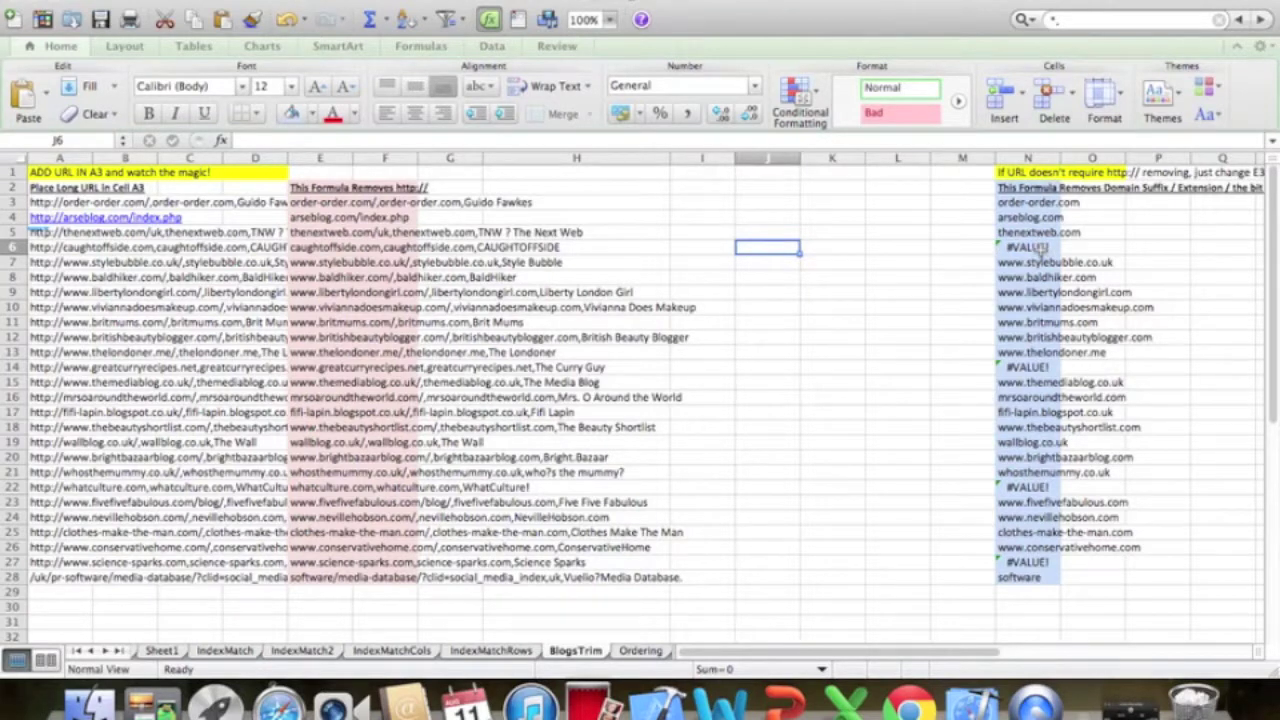
key(Left)
key(Left)
key(Left)
key(Left)
key(Left)
key(Left)
key(Left)
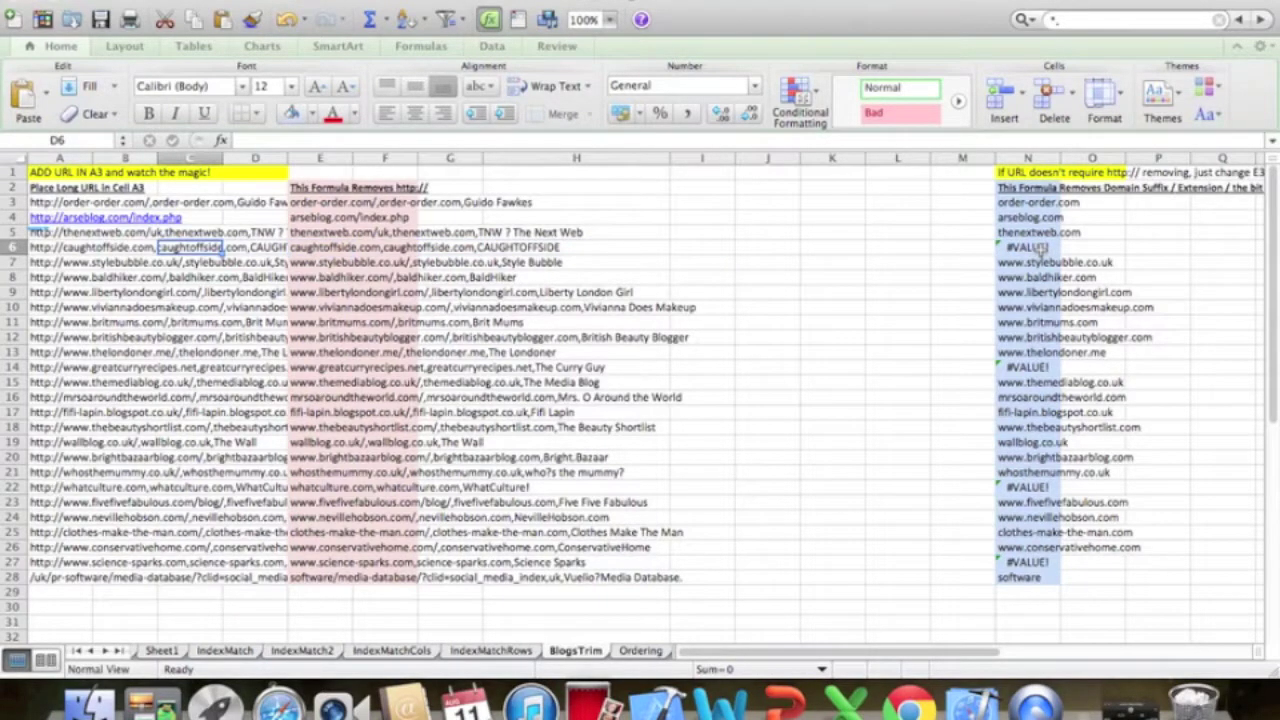
key(Left)
key(Left)
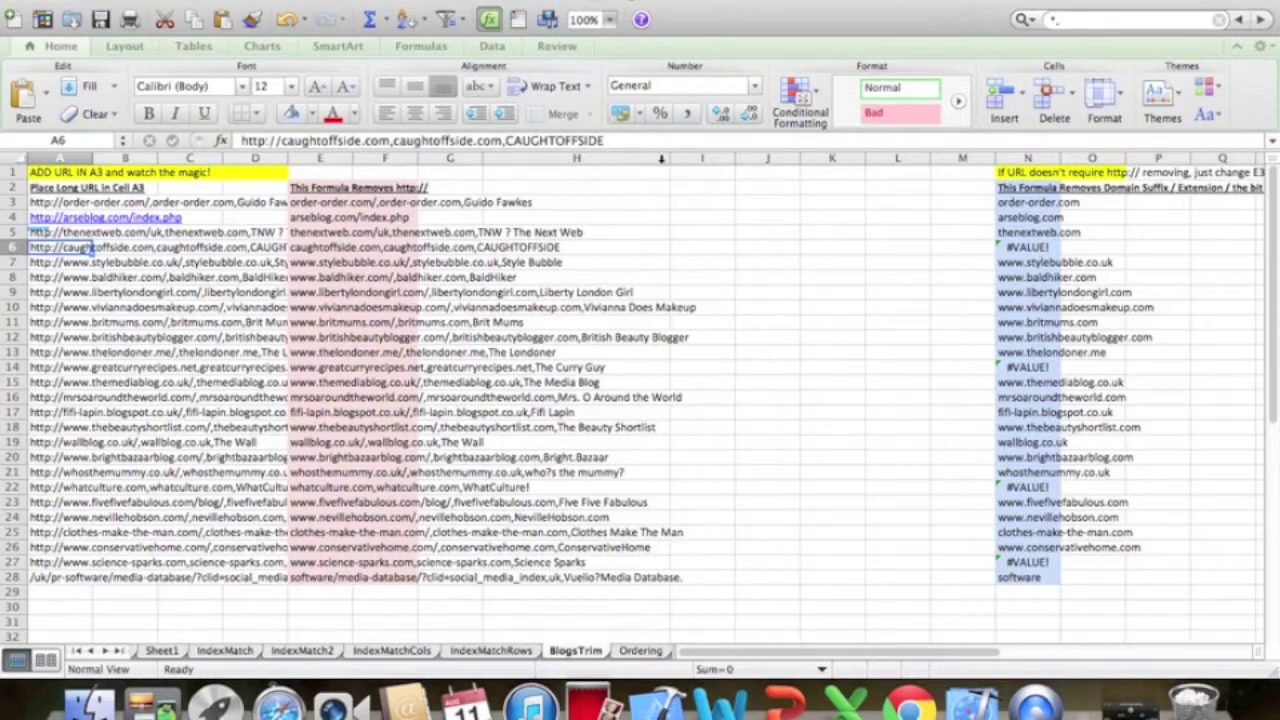
drag(631, 144, 397, 141)
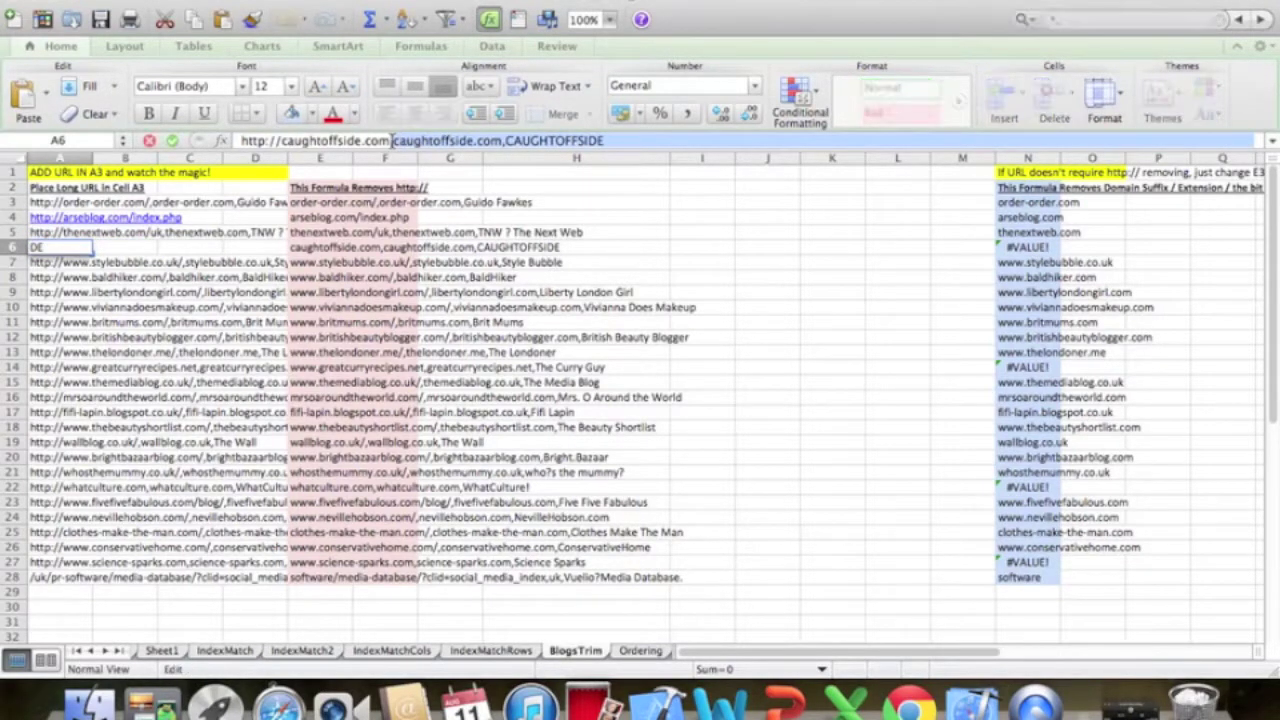
key(BackSpace)
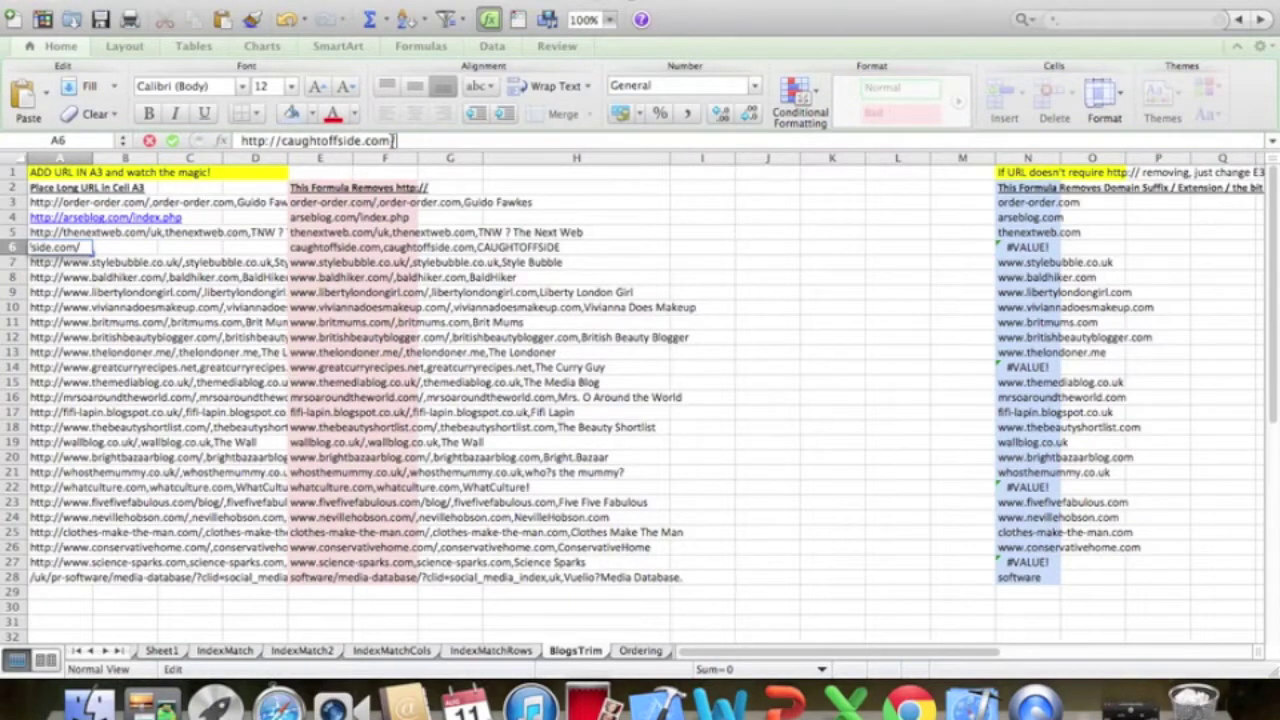
text(/offside-b)
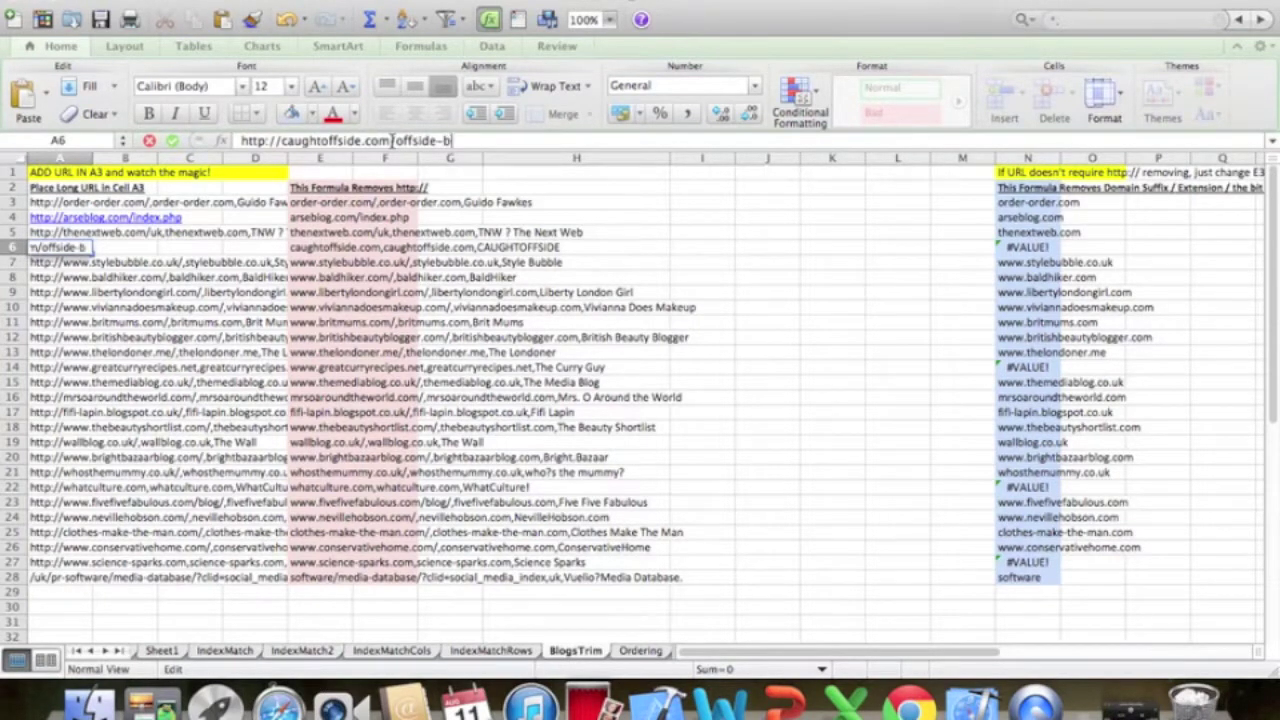
text(ellednd)
key(Return)
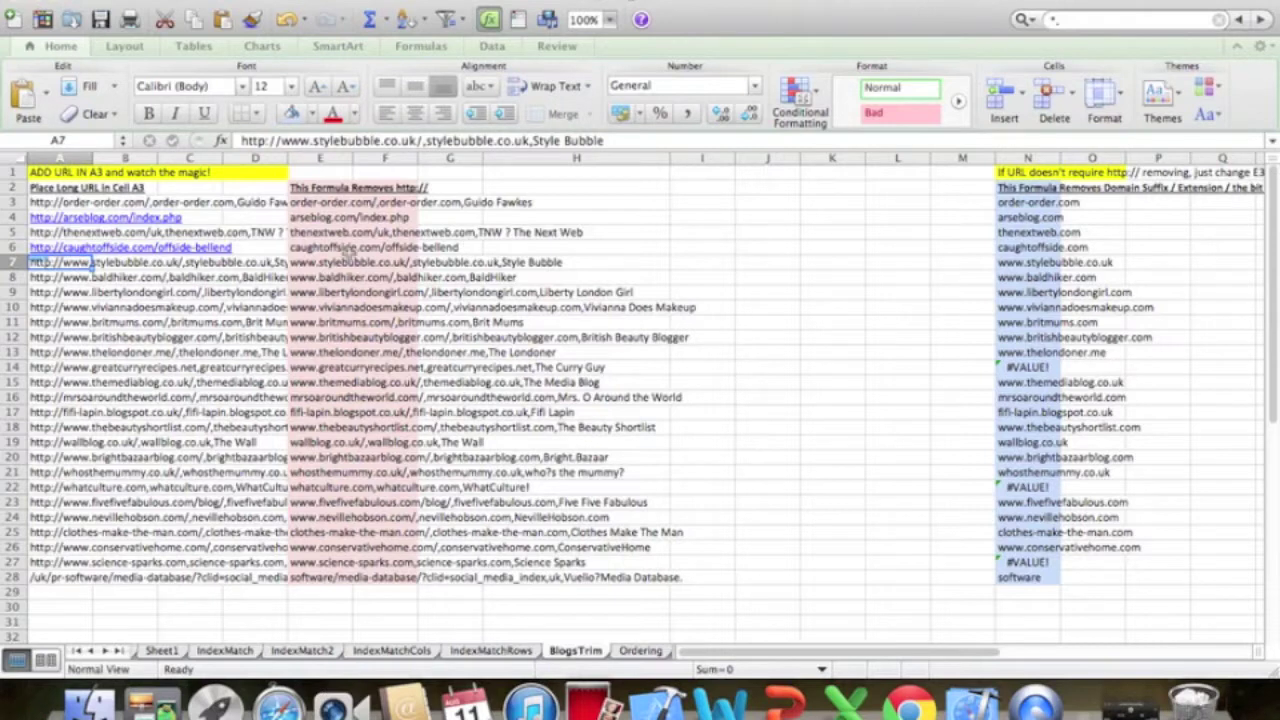
- Check the E6 and N6 formula results for the edited URL, and open the Ordering sheet
click(350, 248)
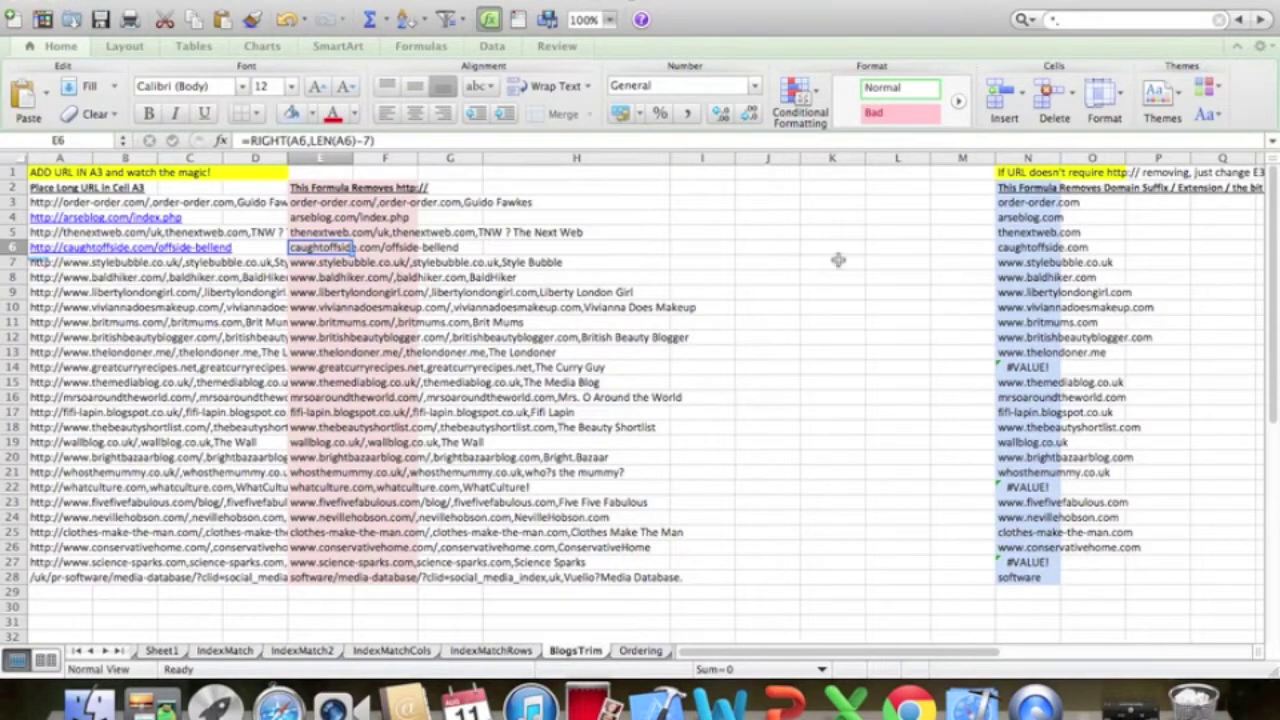
drag(1008, 248, 1108, 247)
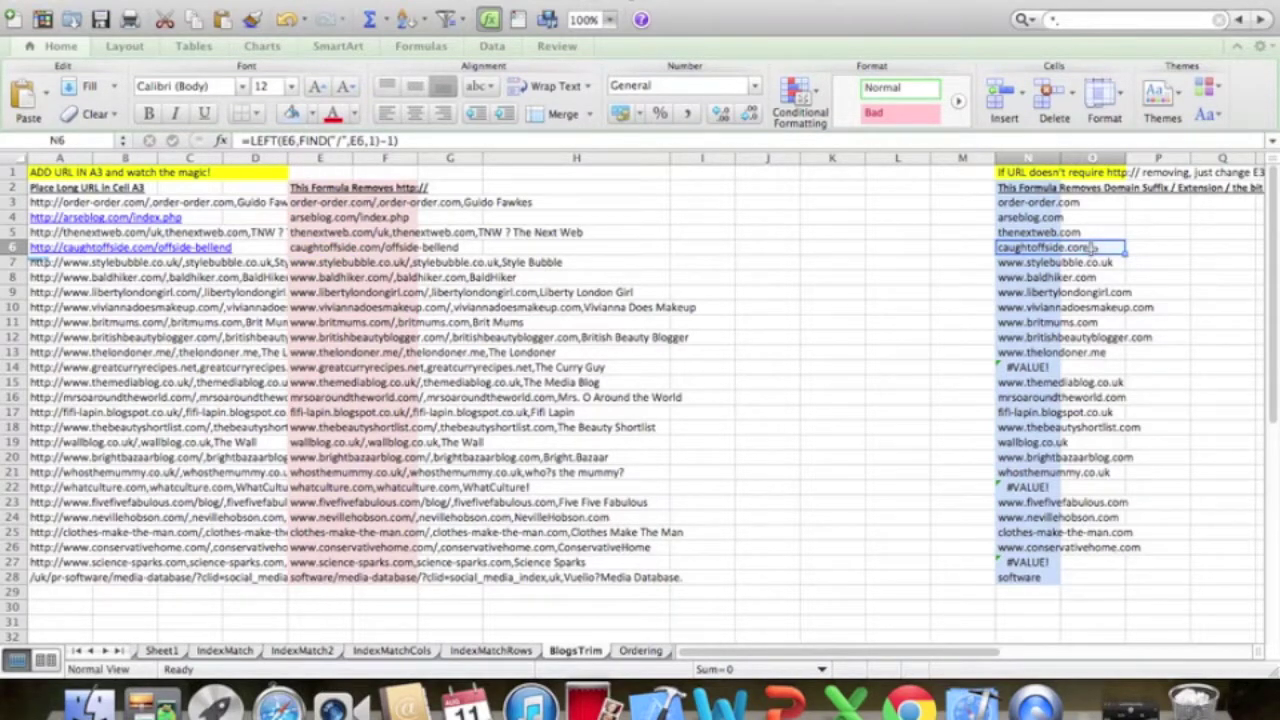
click(643, 652)
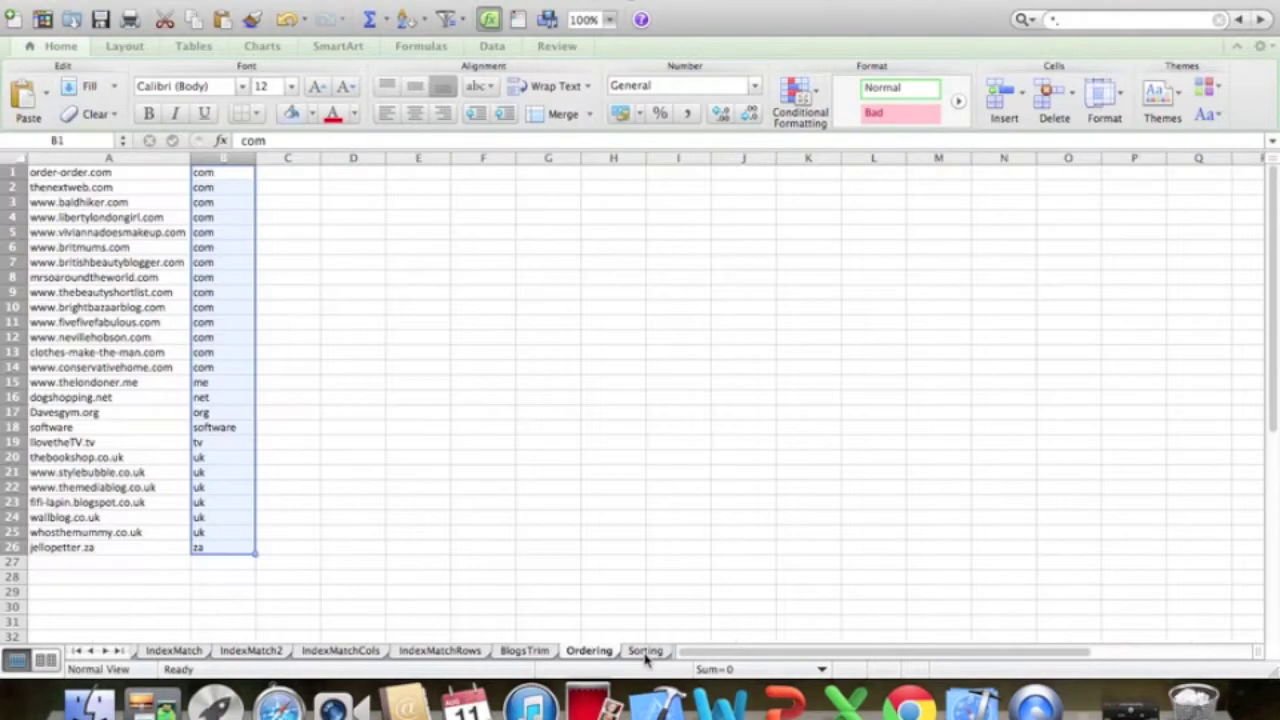